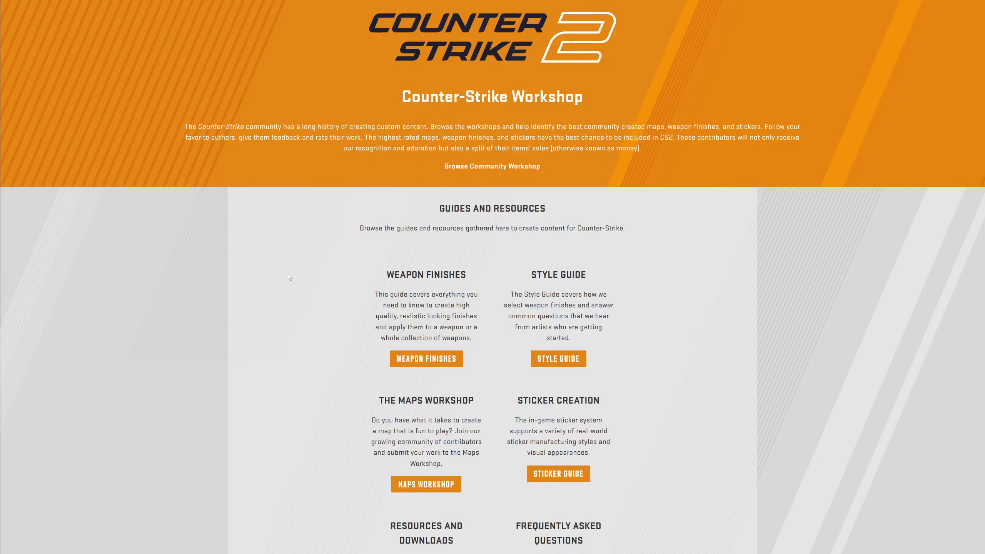
# Open the Resources and Downloads page from the Counter-Strike Workshop guides
pyautogui.scroll(-5, 287, 274)
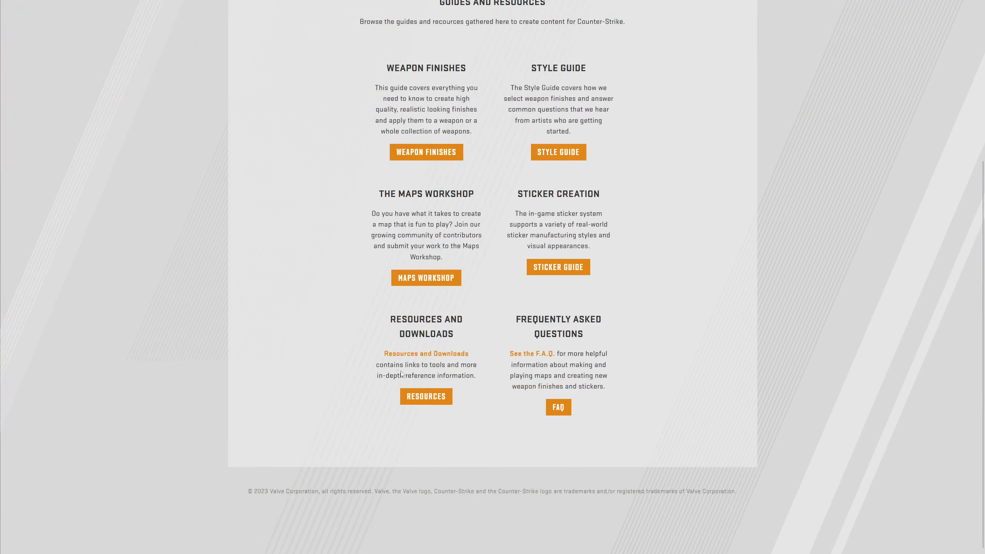
pyautogui.click(429, 398)
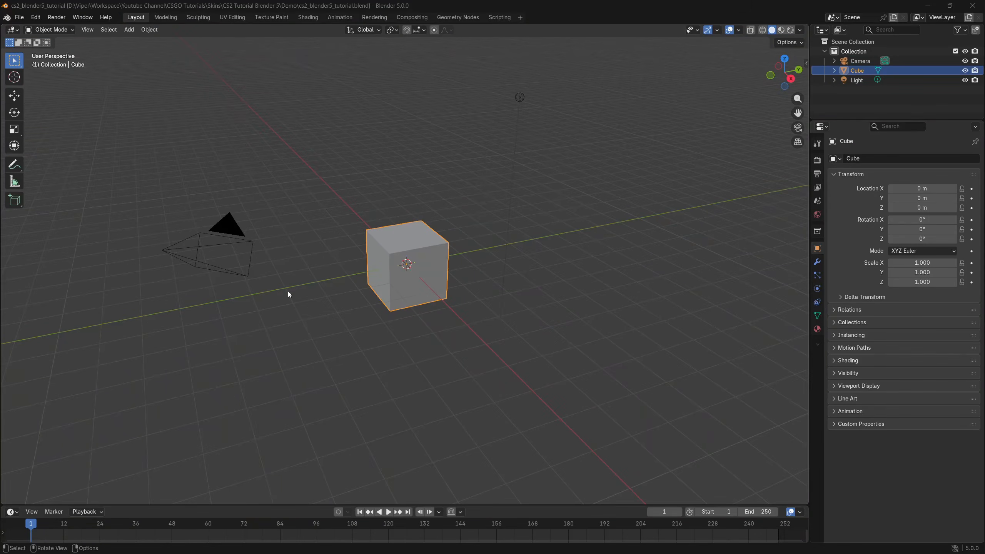
# Switch to Blender and check the Cycles render device configuration in the System preferences
pyautogui.click(35, 17)
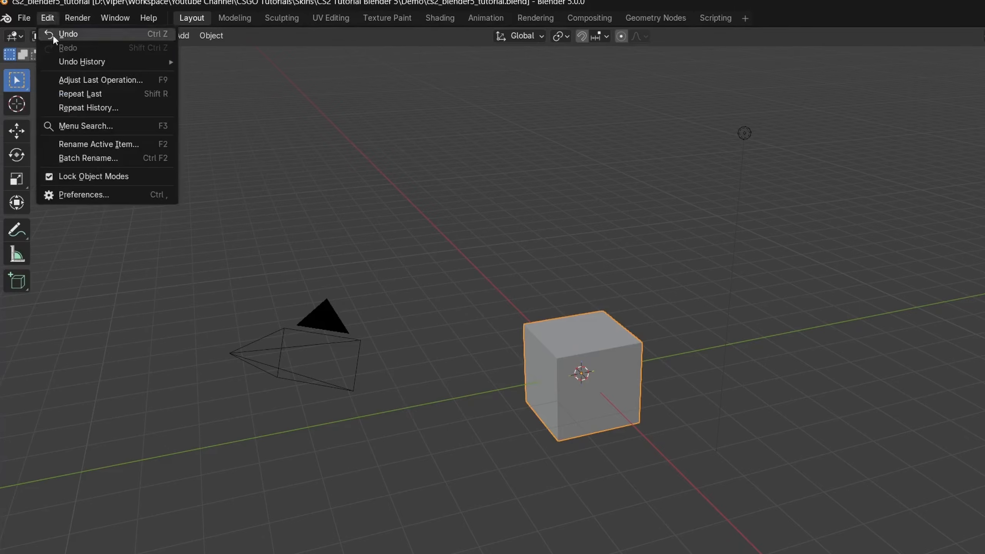
pyautogui.click(81, 195)
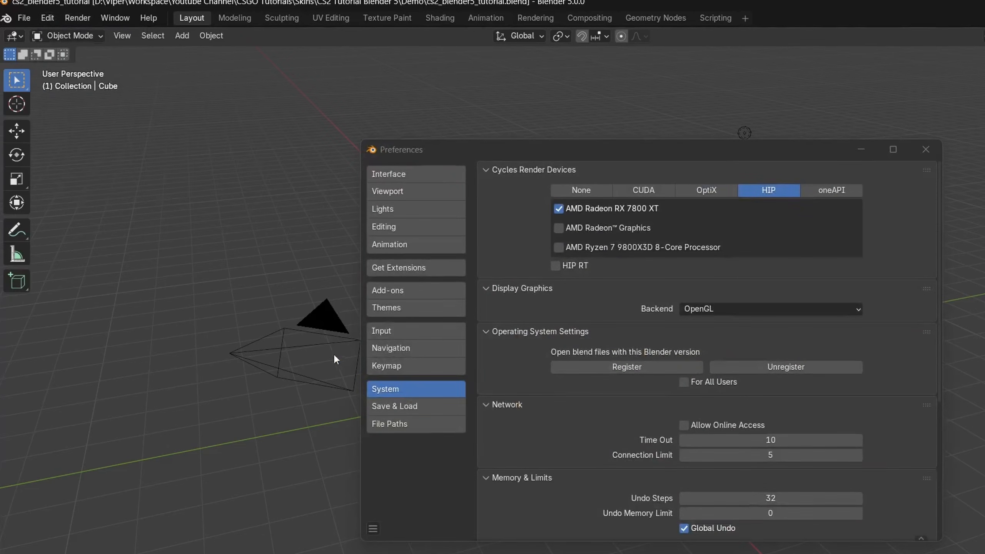
pyautogui.click(397, 389)
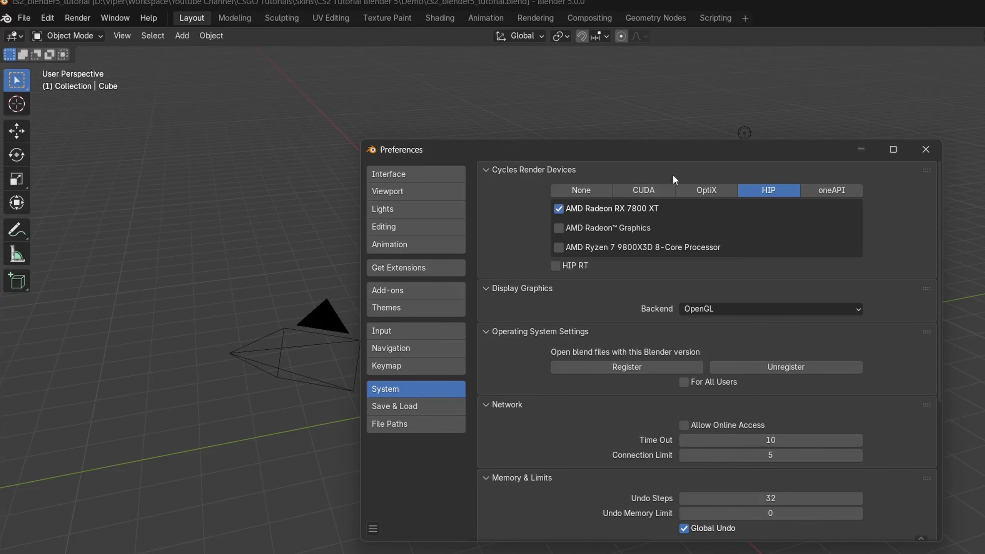
# Search the add-ons for "node" to check whether Node Wrangler is enabled, and close the preferences
pyautogui.click(405, 291)
pyautogui.click(569, 173)
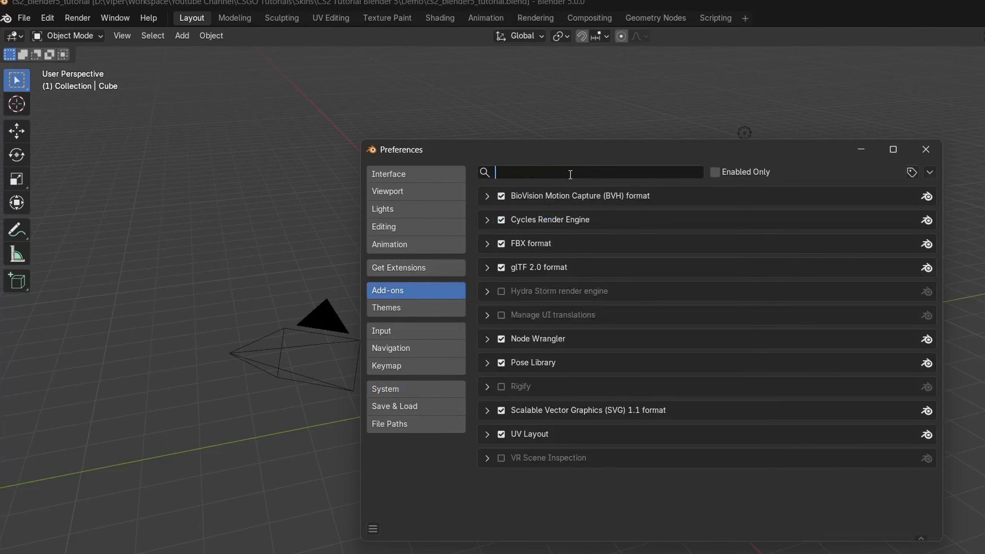
pyautogui.write('nodew')
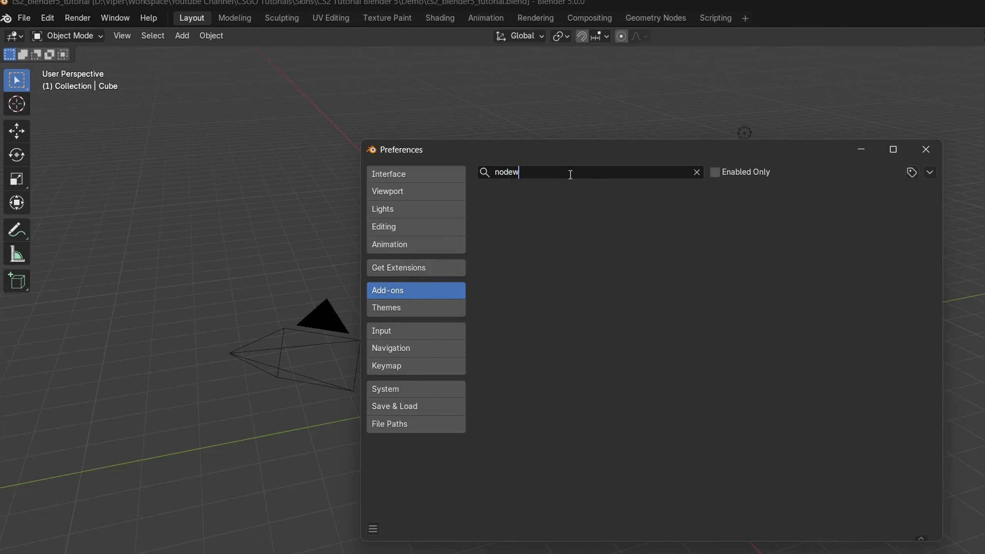
pyautogui.press('BackSpace')
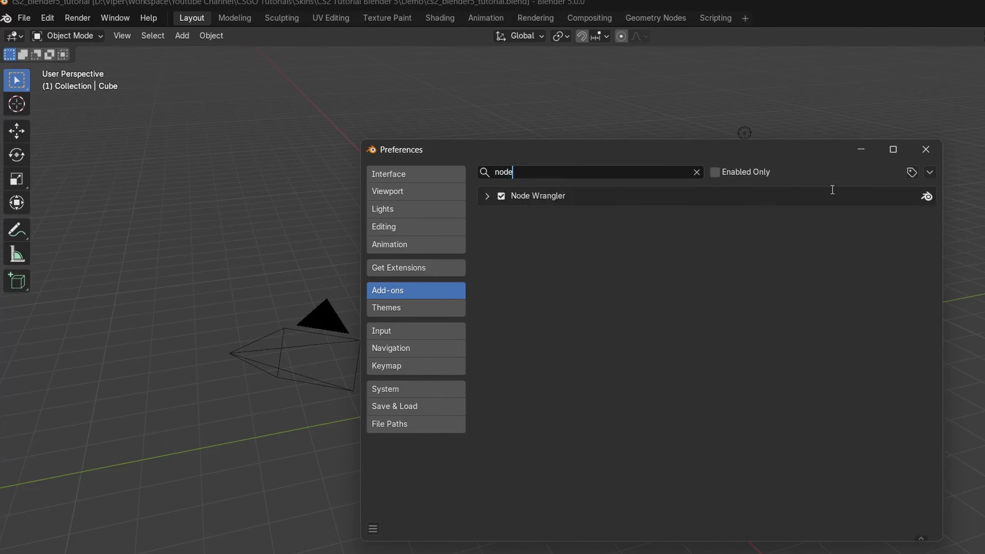
pyautogui.click(926, 150)
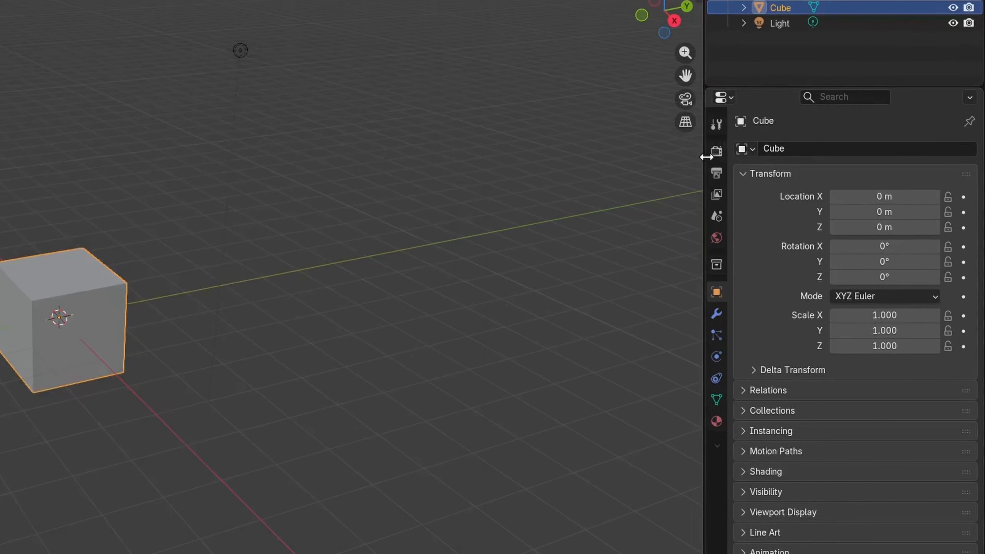
# Set the scene's render engine to Cycles and its device to GPU Compute
pyautogui.click(757, 154)
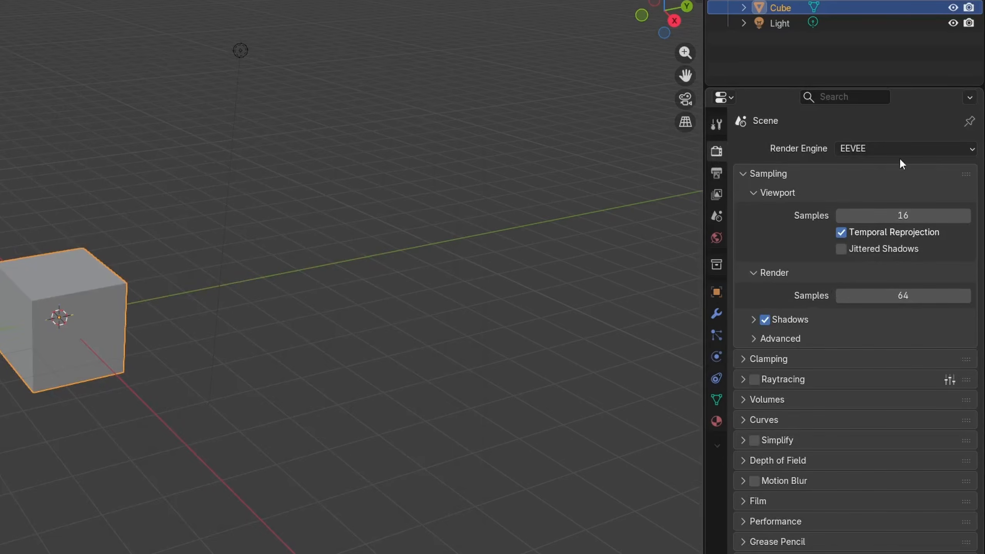
pyautogui.click(916, 147)
pyautogui.click(906, 194)
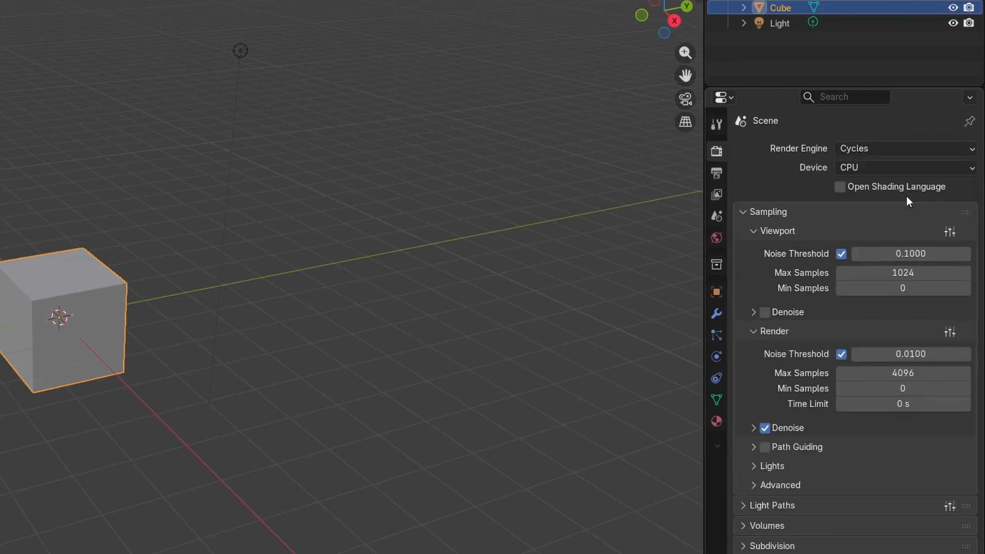
pyautogui.click(958, 166)
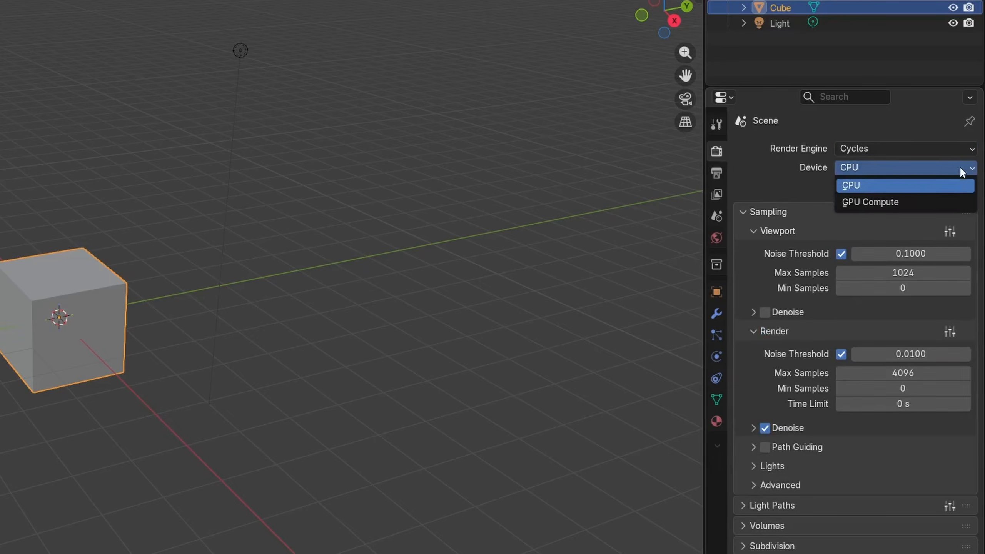
pyautogui.click(892, 200)
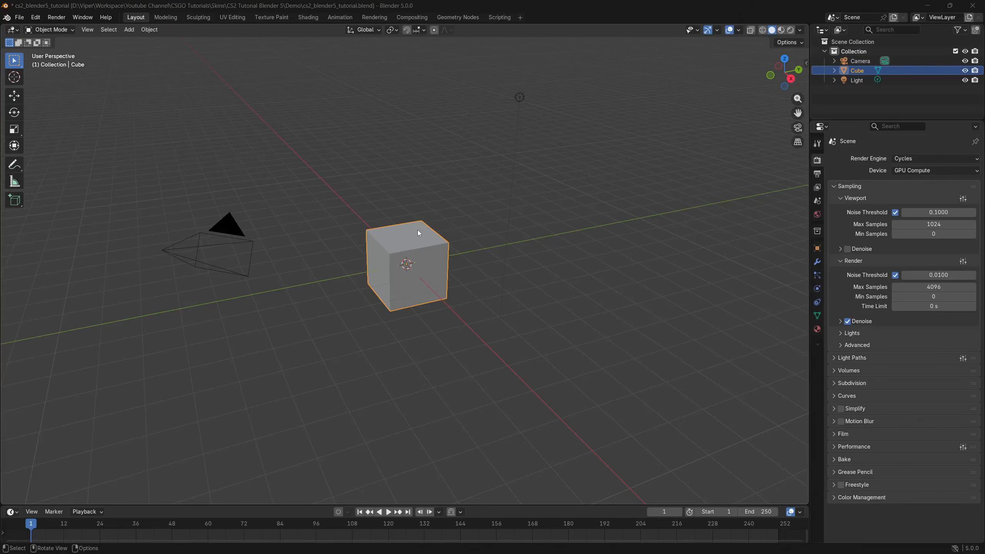
# Delete the default cube and import the Glock-18 pistol model as Wavefront OBJ from the glock-18 folder
pyautogui.press('Delete')
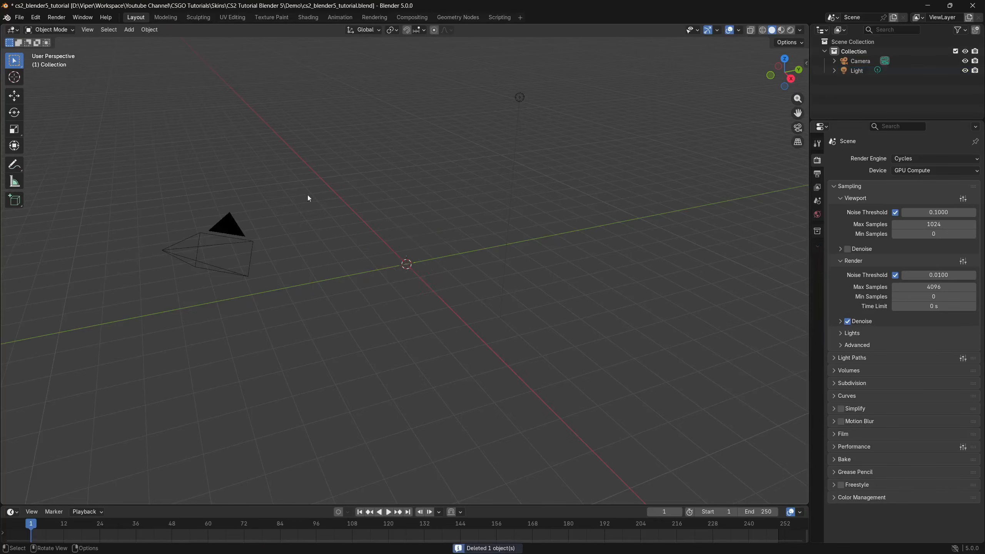
pyautogui.click(19, 17)
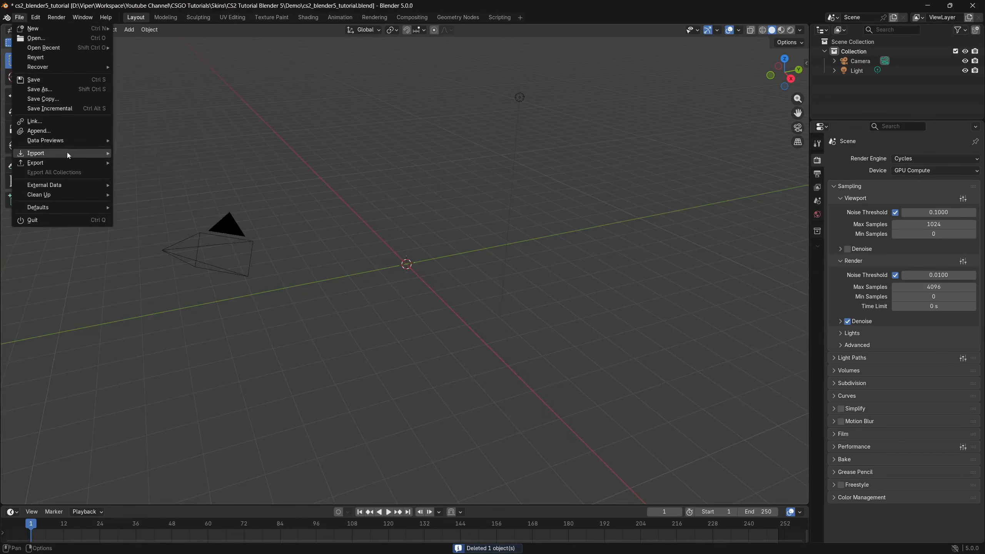
pyautogui.moveTo(67, 153)
pyautogui.click(149, 182)
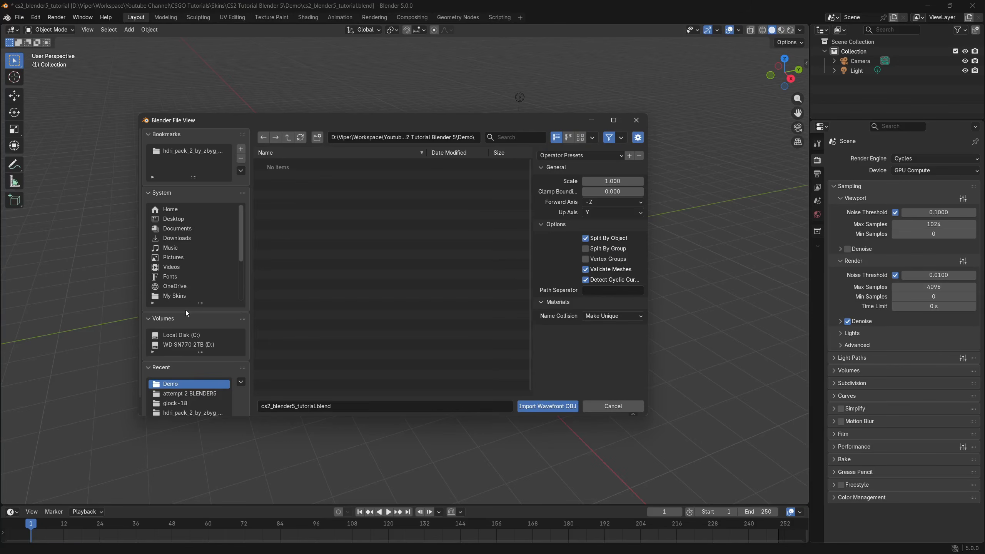
pyautogui.click(177, 405)
pyautogui.doubleClick(300, 264)
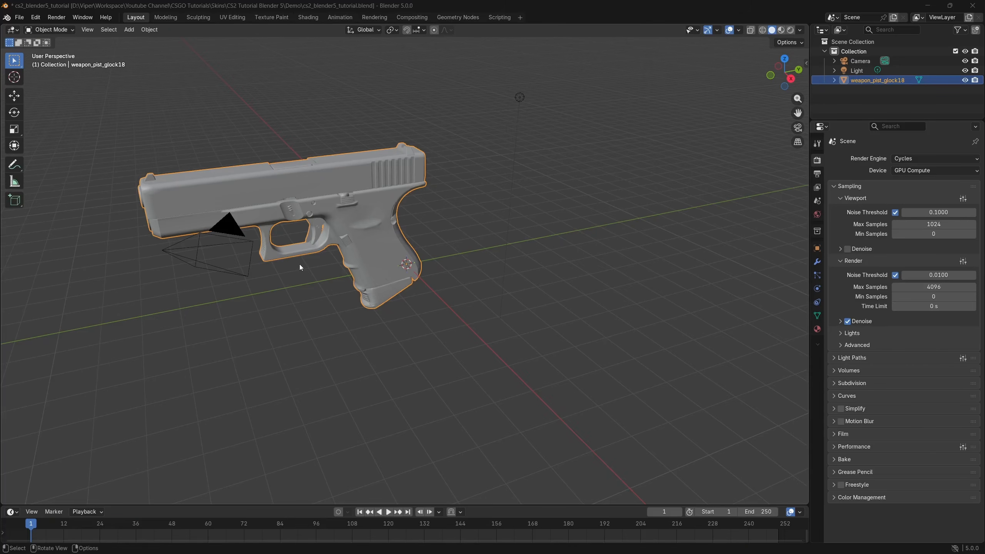
# In the Shading workspace, assign the existing material named Material to the imported pistol
pyautogui.click(307, 18)
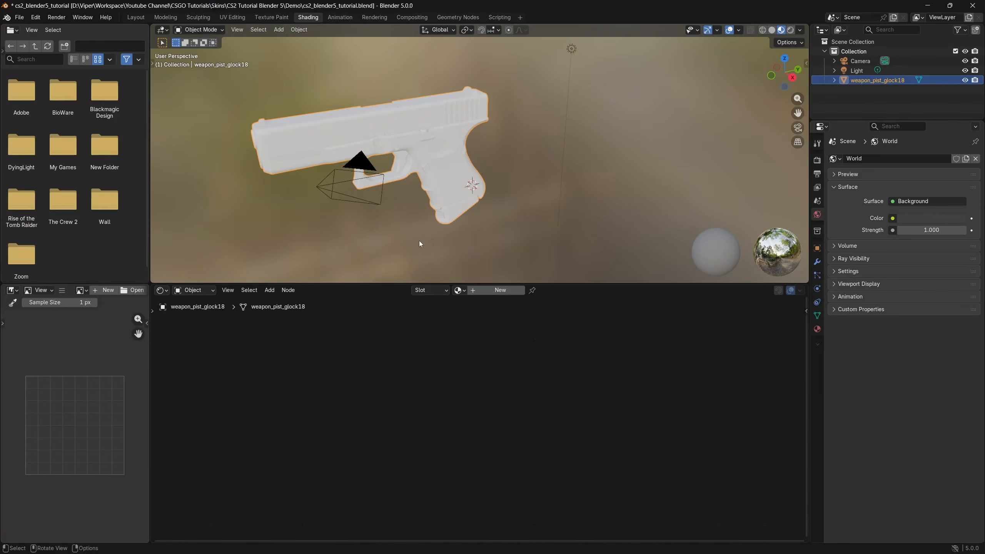
pyautogui.click(458, 290)
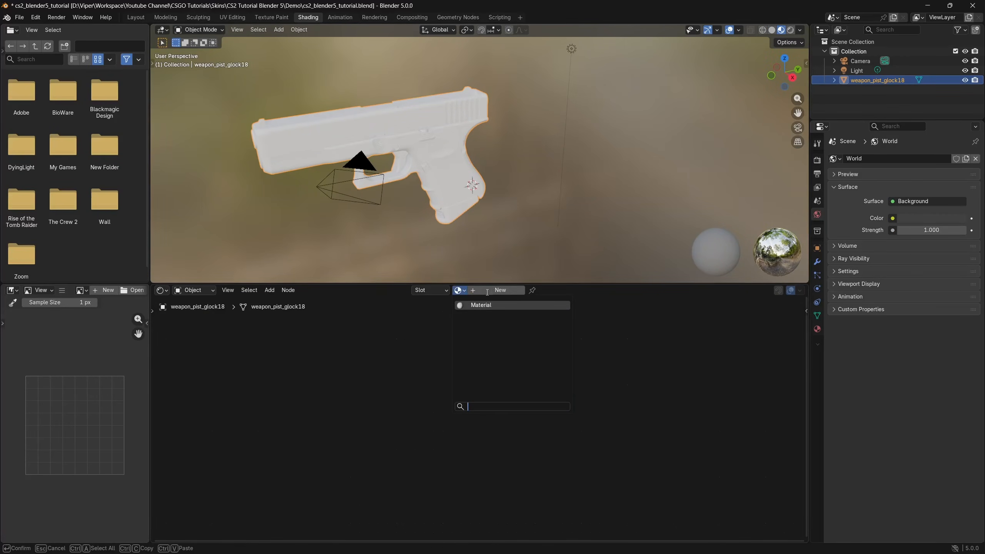
pyautogui.click(487, 292)
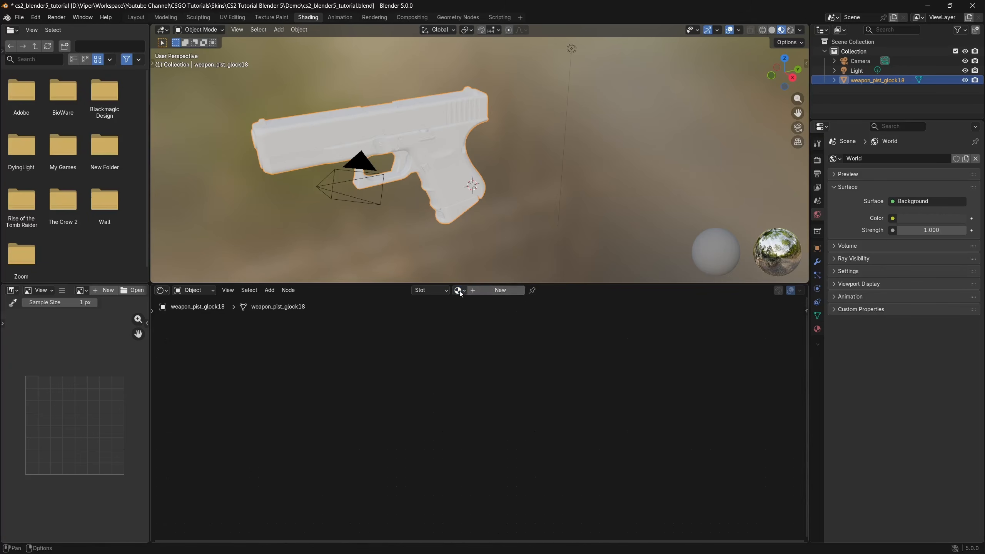
pyautogui.click(460, 294)
pyautogui.click(474, 306)
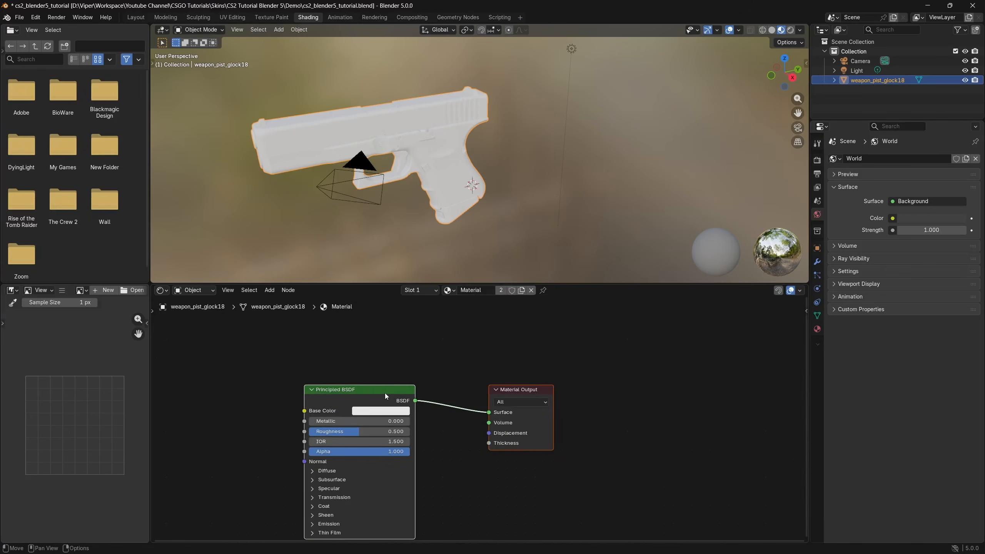
# Darken the Principled BSDF base color to dark grey #444444FF by lowering its value to 0.265
pyautogui.moveTo(386, 396); pyautogui.dragTo(442, 352)
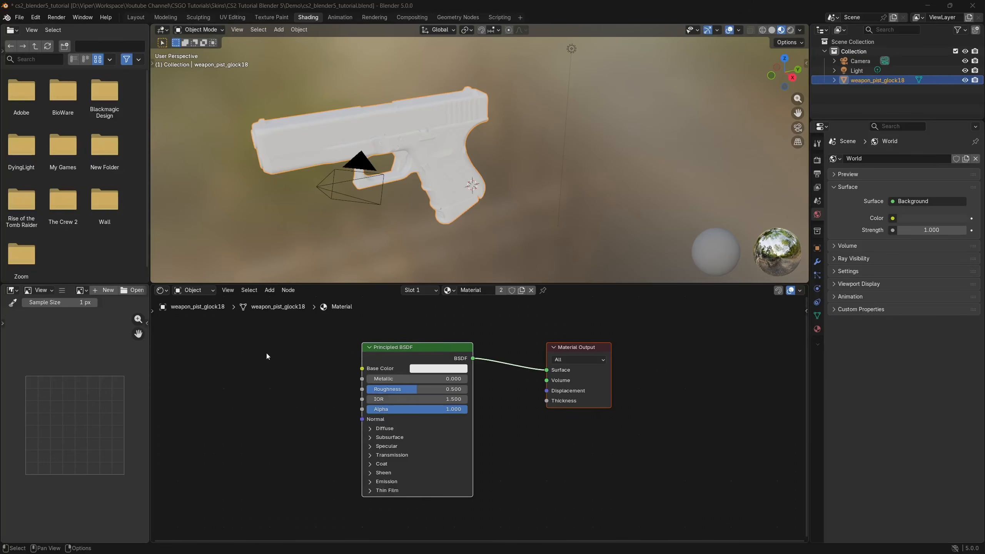
pyautogui.click(414, 366)
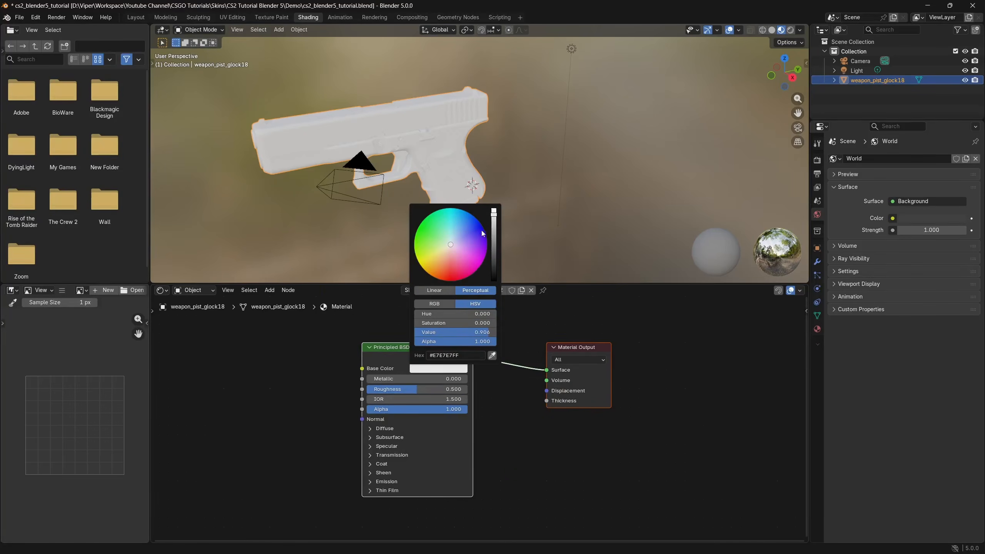
pyautogui.moveTo(494, 217); pyautogui.dragTo(494, 262)
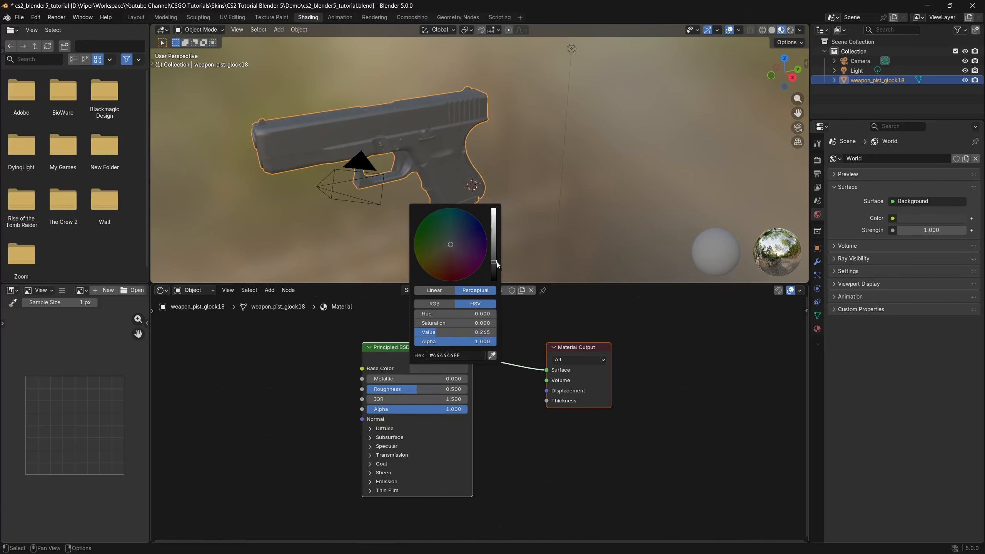
pyautogui.click(280, 358)
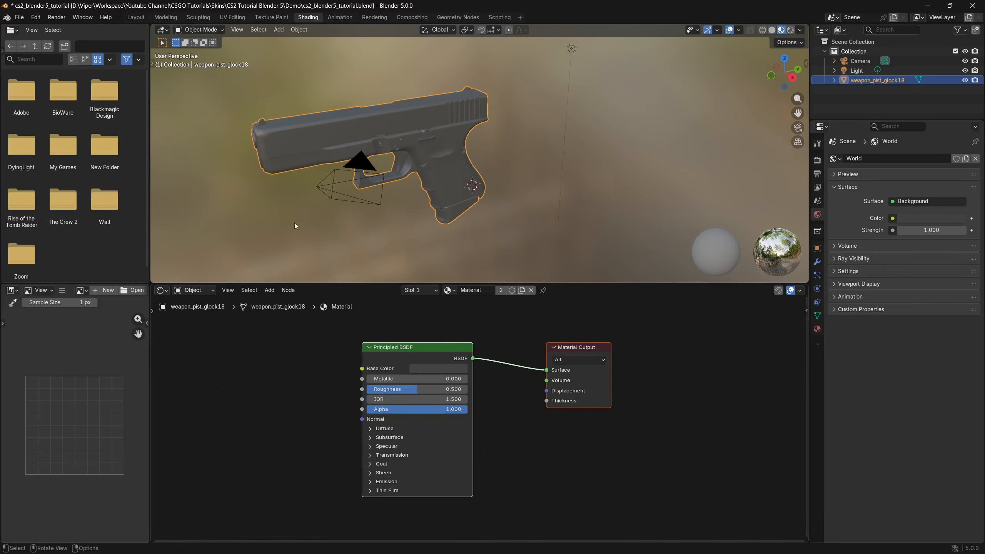
# In Texture Paint, set up a new Base Color paint slot for the pistol's material at 4096 x 4096 px
pyautogui.click(268, 18)
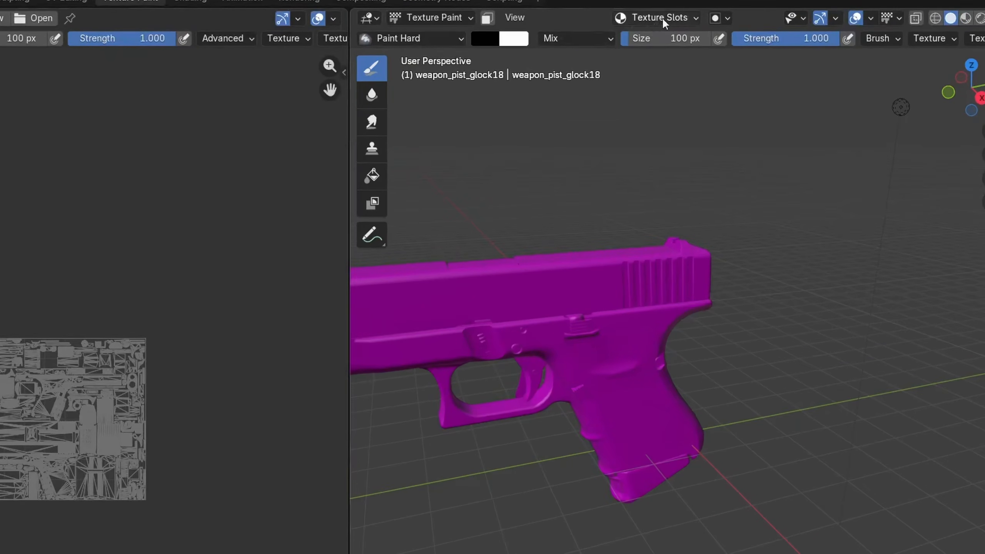
pyautogui.click(671, 17)
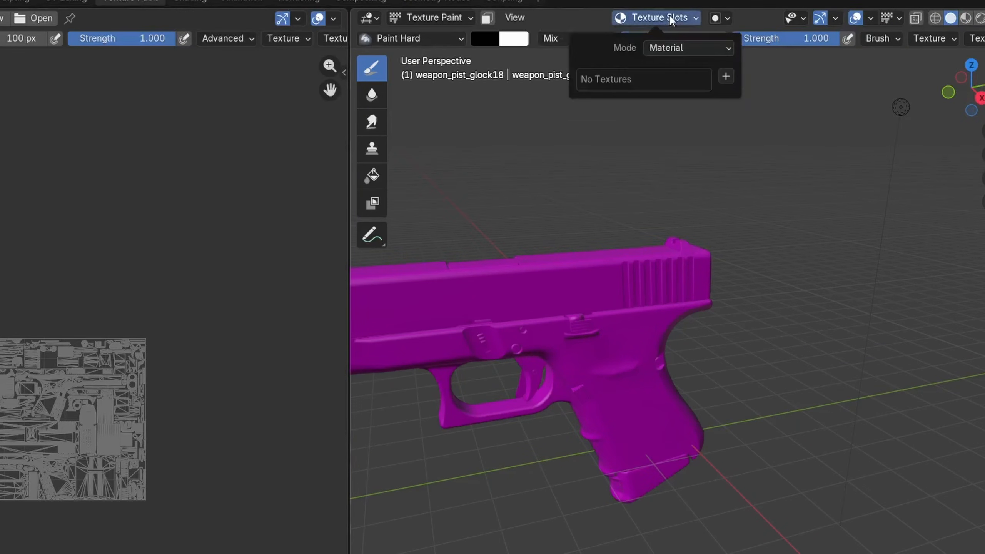
pyautogui.click(725, 77)
pyautogui.click(749, 94)
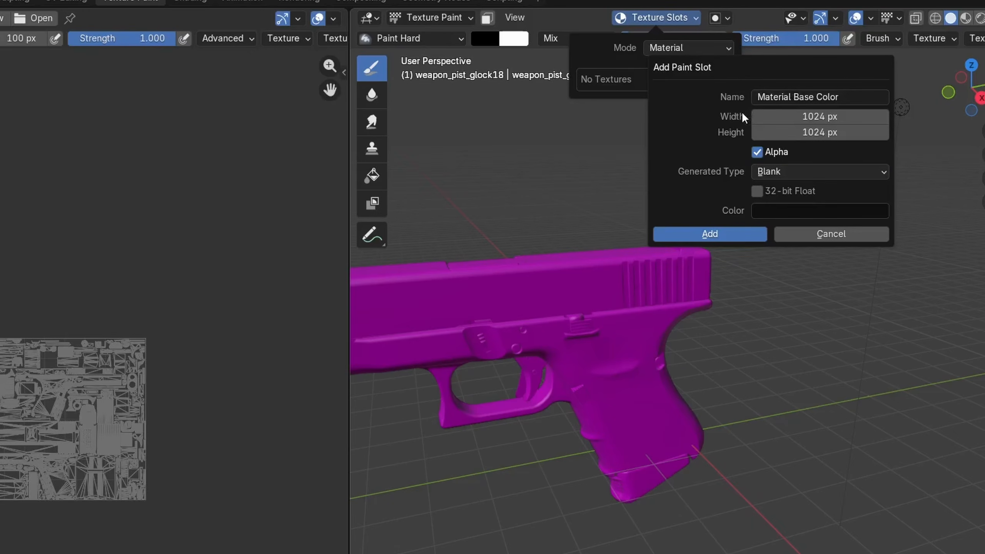
pyautogui.moveTo(803, 117); pyautogui.dragTo(803, 130)
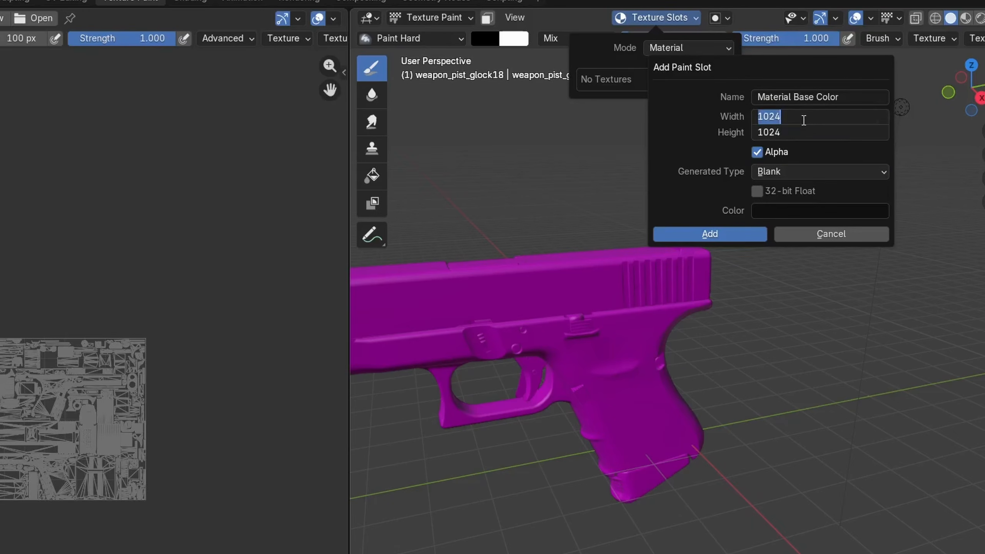
pyautogui.write('4096')
pyautogui.press('Return')
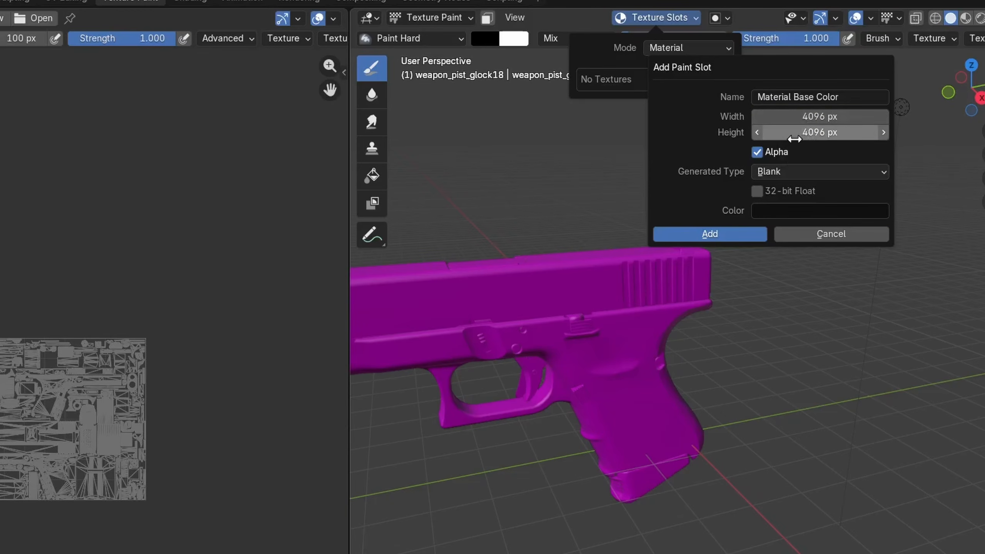
# Make the new paint slot's fill color fully transparent with alpha 0 and add the slot
pyautogui.click(767, 209)
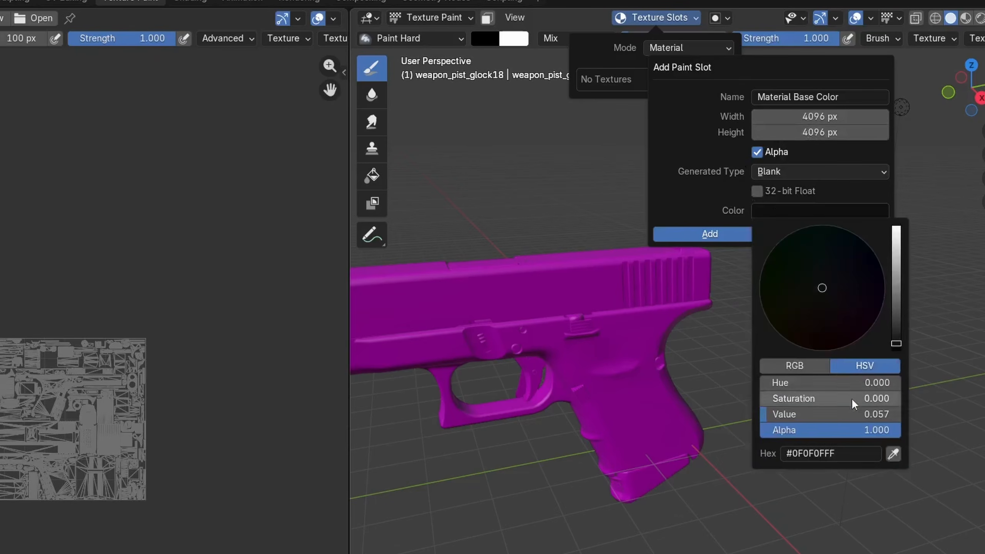
pyautogui.moveTo(889, 434); pyautogui.dragTo(758, 430)
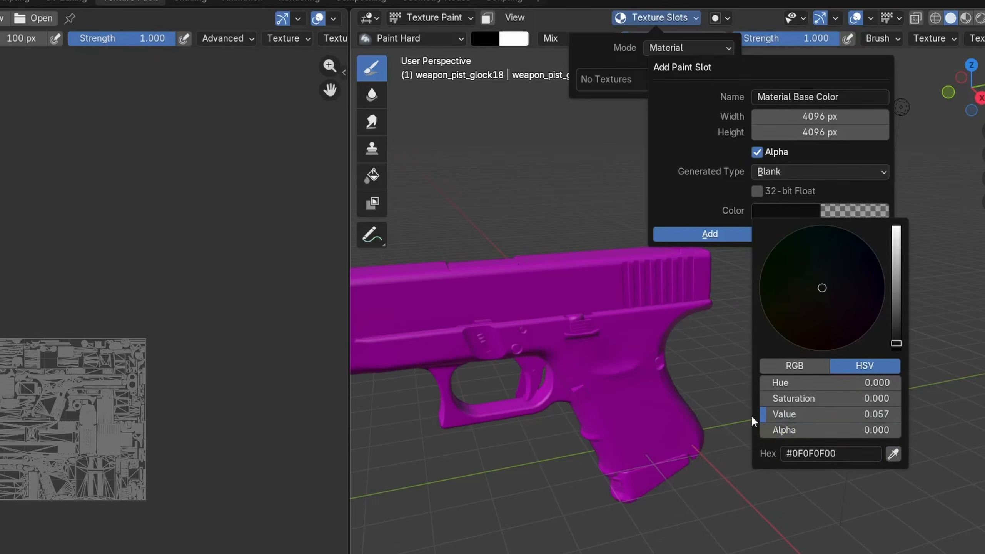
pyautogui.click(703, 233)
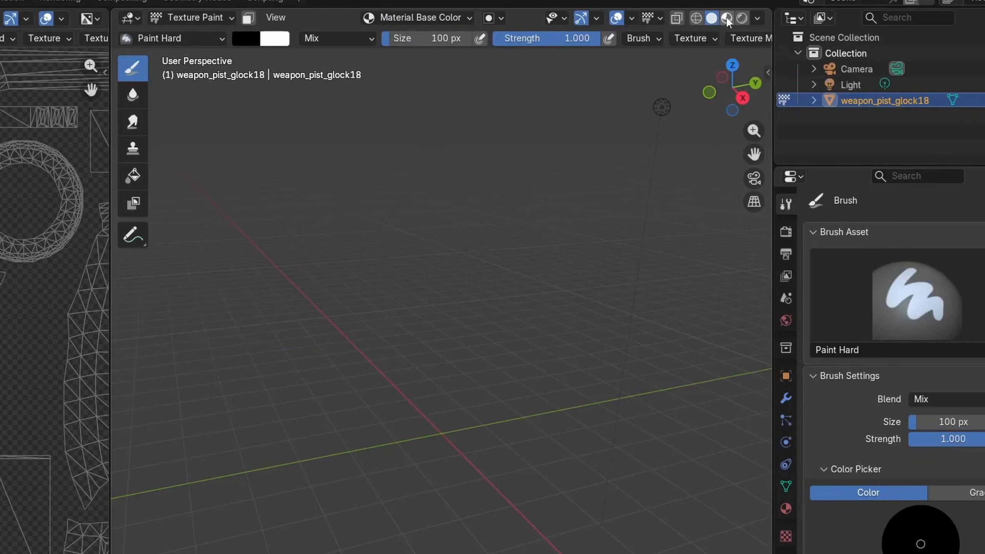
# Show the pistol in Material Preview shading and switch to the Shading workspace
pyautogui.click(727, 16)
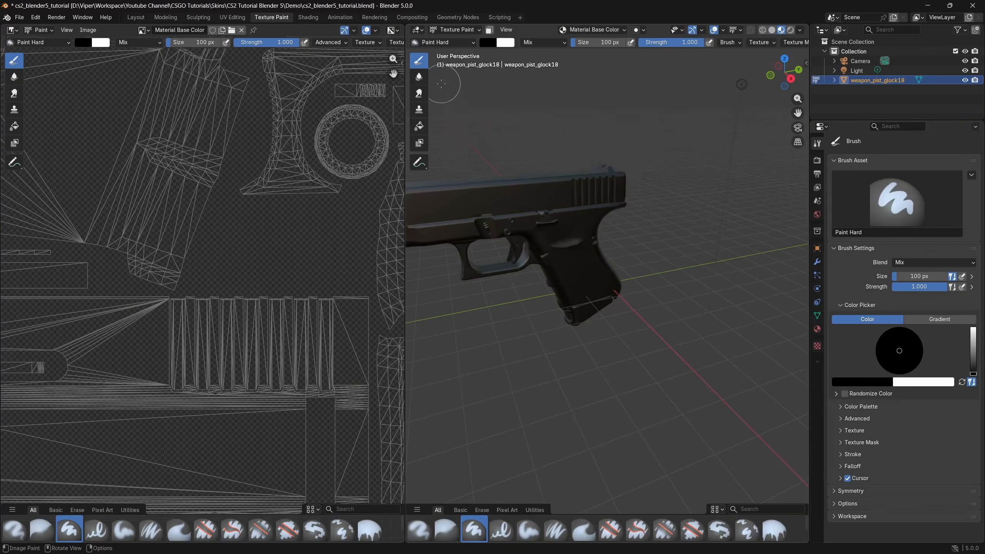
pyautogui.click(313, 16)
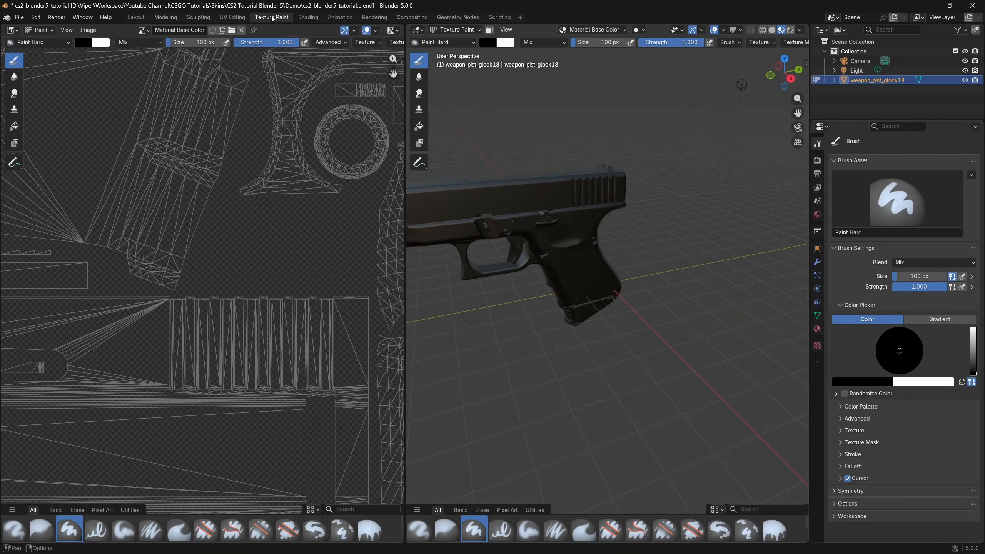
# Return to the Texture Paint workspace, face the pistol's side and set the brush color to yellow #E8DC3B
pyautogui.hotkey('ctrl', 'pageup')
pyautogui.moveTo(567, 165)
pyautogui.mouseDown(button='middle')
pyautogui.moveTo(655, 158)
pyautogui.moveTo(632, 138)
pyautogui.mouseUp(button='middle')
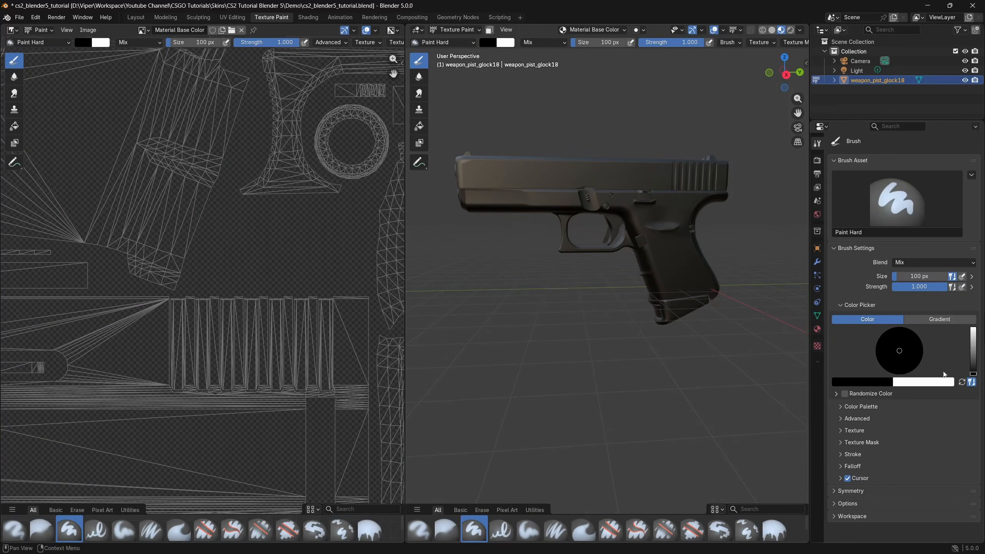
pyautogui.click(962, 382)
pyautogui.click(881, 385)
pyautogui.moveTo(885, 232); pyautogui.dragTo(885, 253)
pyautogui.moveTo(822, 281); pyautogui.dragTo(816, 278)
pyautogui.moveTo(885, 255); pyautogui.dragTo(884, 229)
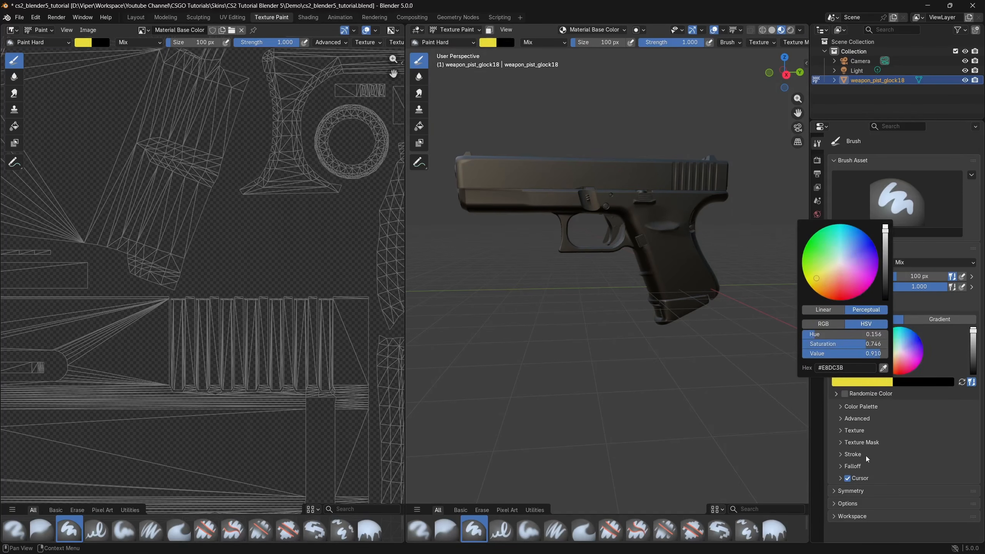
# Set the Paint Hard brush's stroke method to Line
pyautogui.click(865, 454)
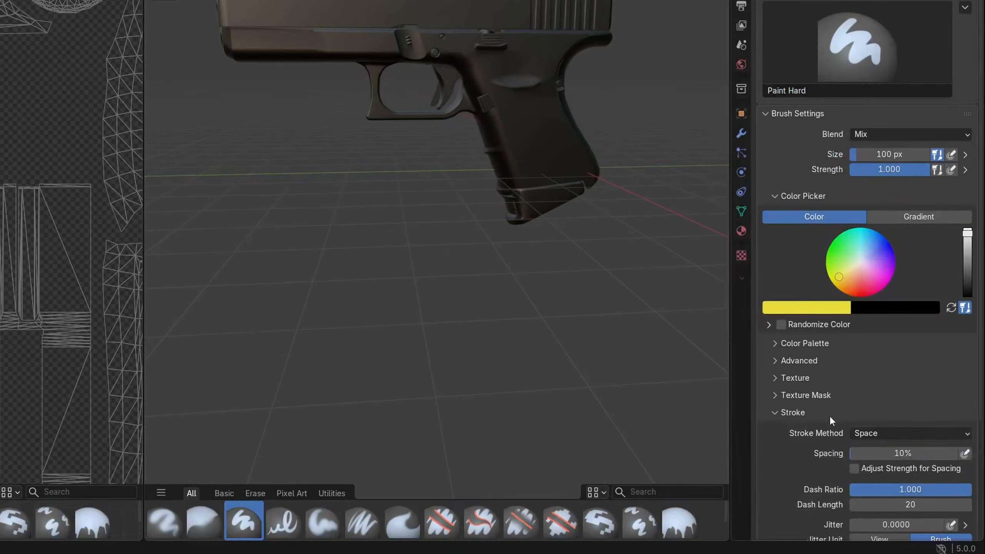
pyautogui.click(874, 433)
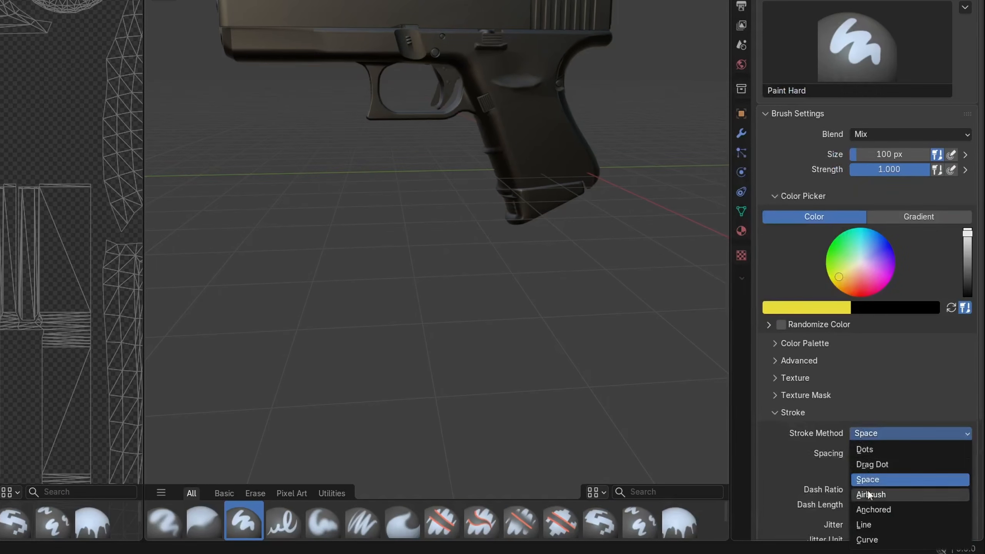
pyautogui.click(871, 524)
pyautogui.scroll(-6, 839, 464)
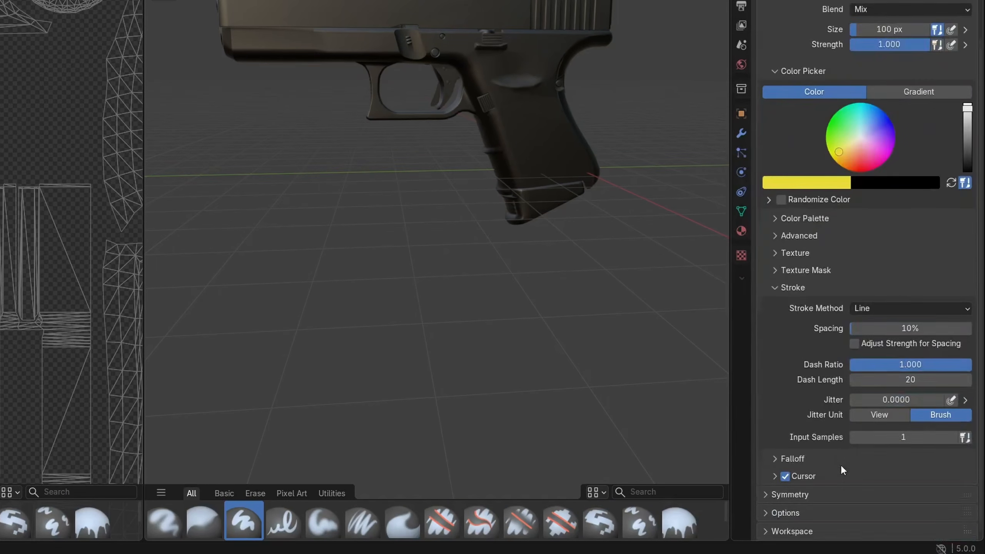
# Turn off the brush's Normal Falloff, and disable Occlude and Backface Culling in the painting options
pyautogui.click(809, 460)
pyautogui.scroll(-8, 815, 462)
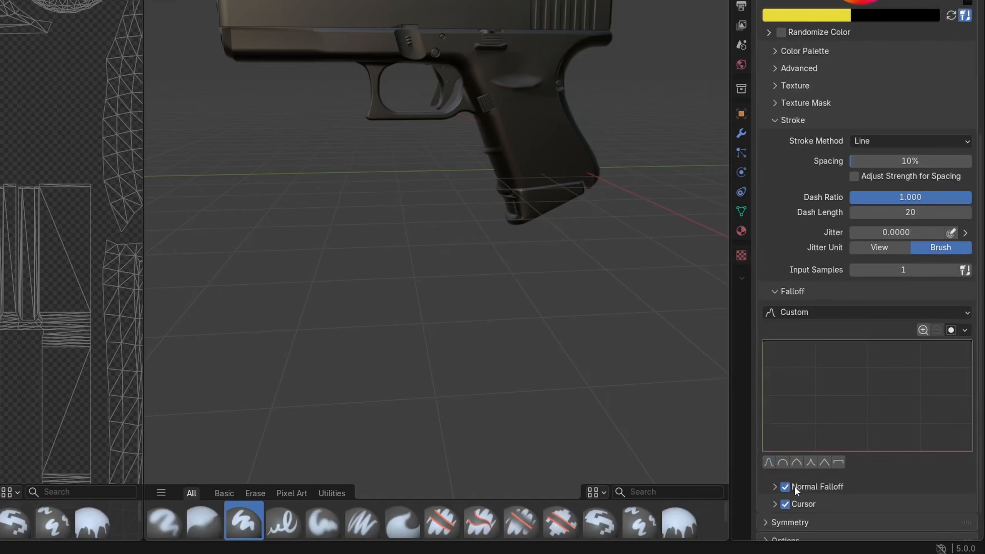
pyautogui.scroll(-2, 792, 483)
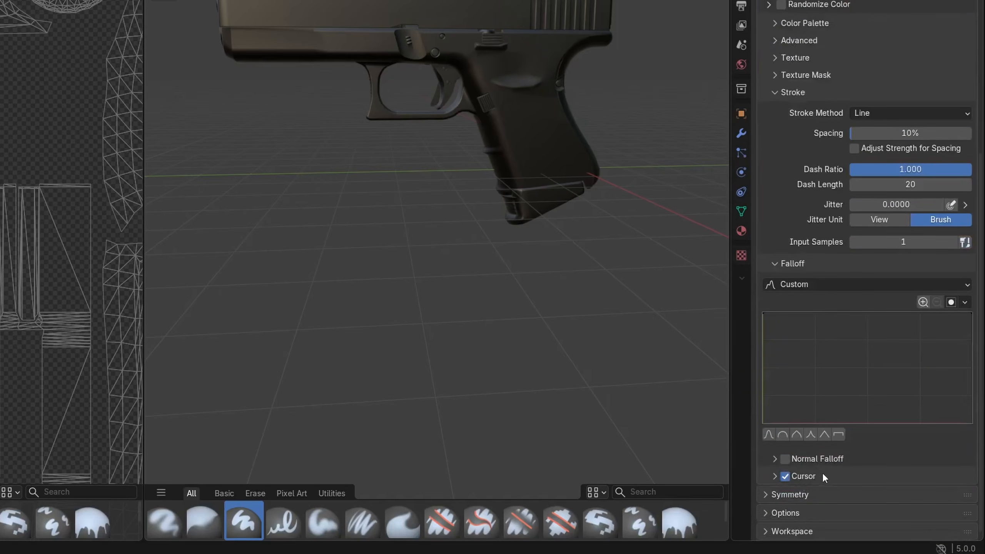
pyautogui.click(785, 513)
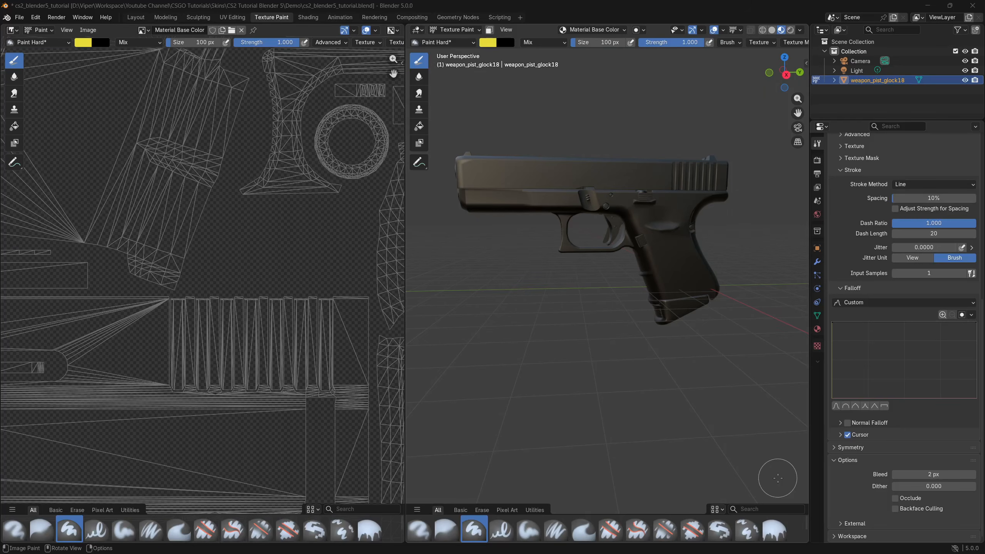
# Enable the paint mask, enter Edit Mode with face selection and select the connected faces of the pistol's slide
pyautogui.click(490, 31)
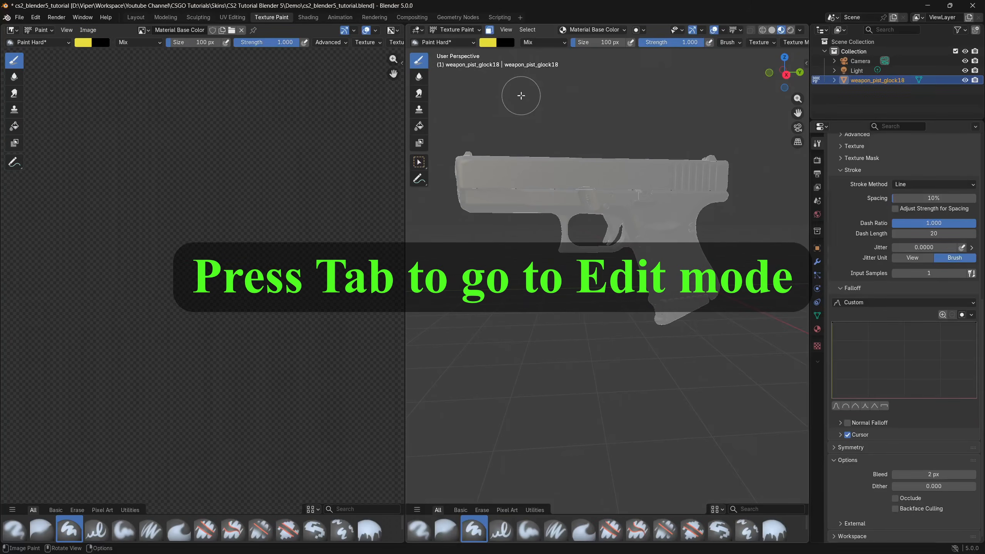
pyautogui.press('Tab')
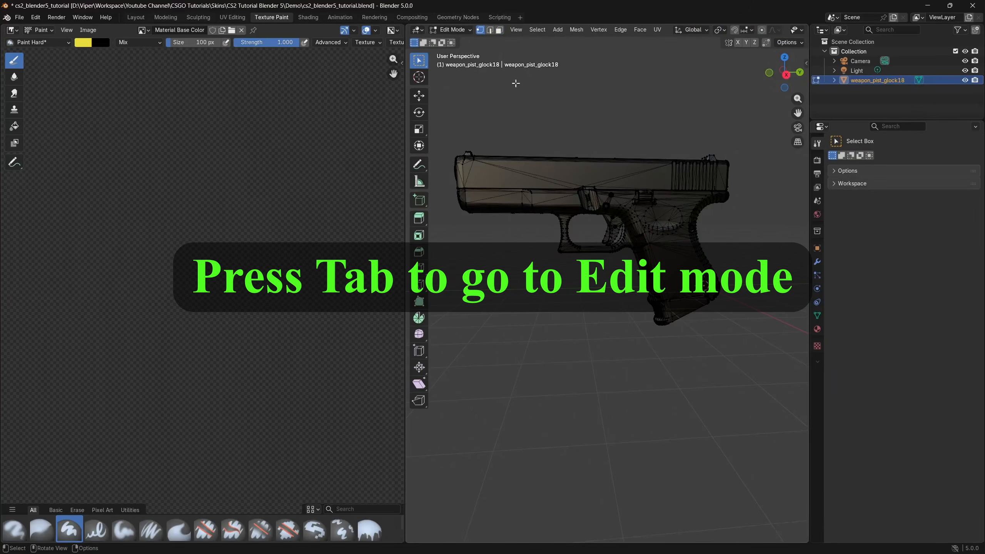
pyautogui.click(499, 31)
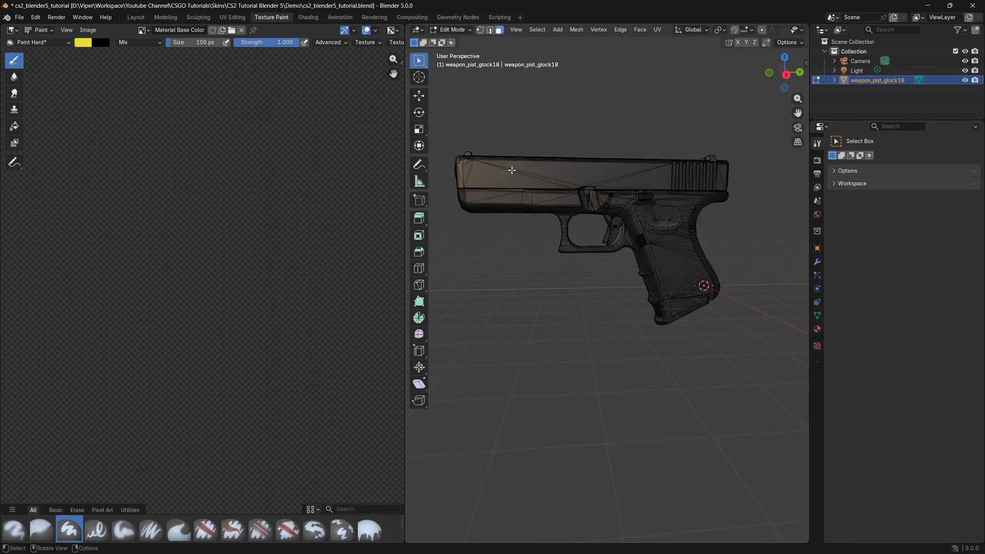
pyautogui.click(514, 178)
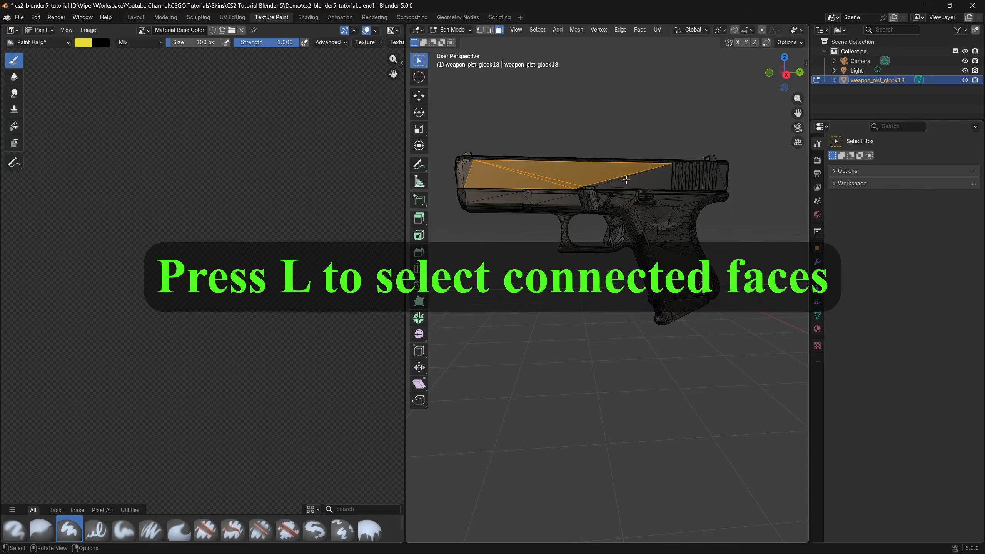
pyautogui.press('l')
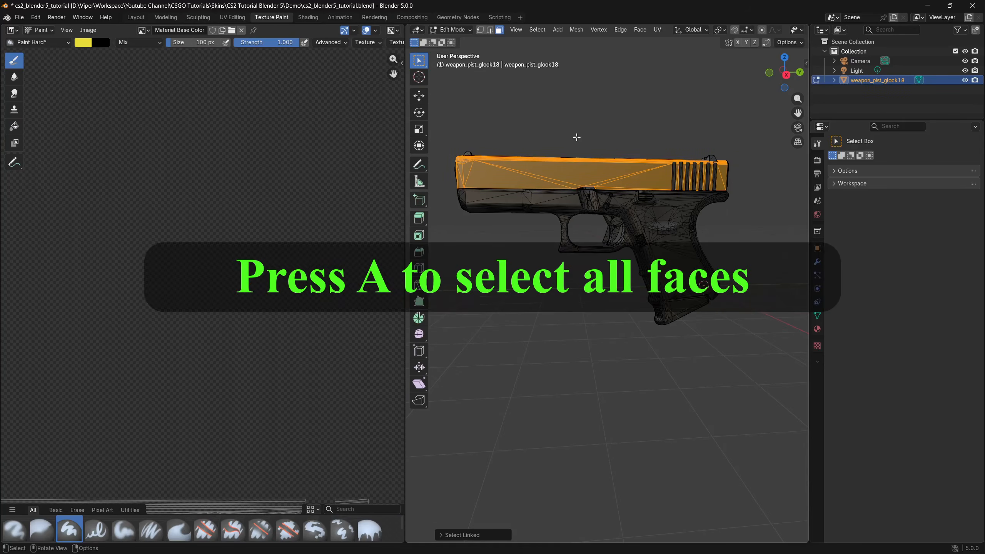
# Select all faces and merge them by distance at 0.0001 m with Sharp Edges enabled
pyautogui.press('a')
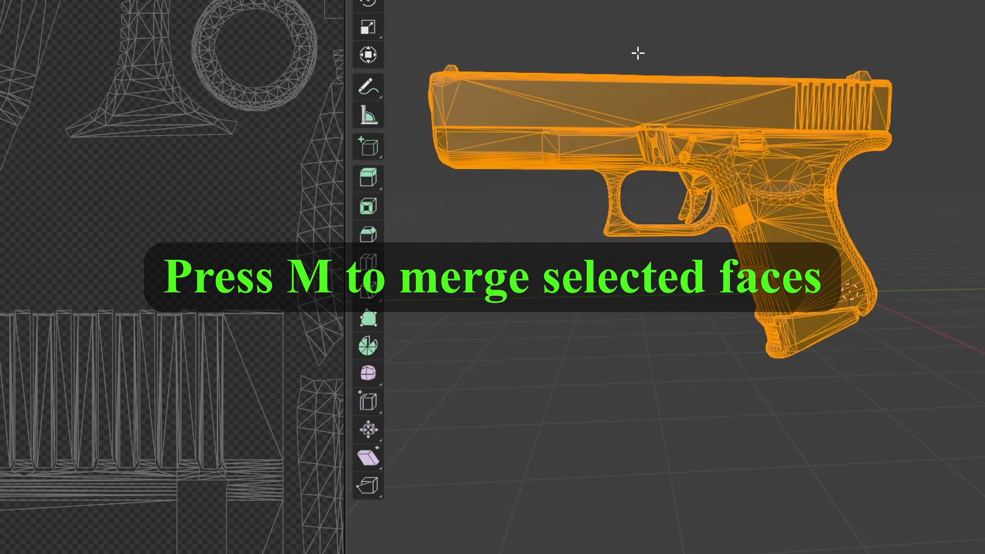
pyautogui.press('m')
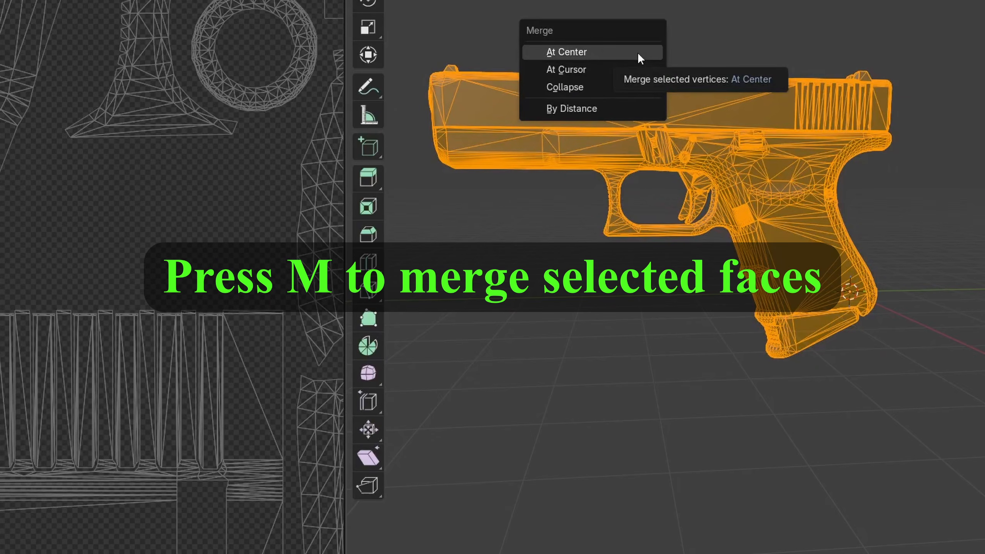
pyautogui.click(583, 108)
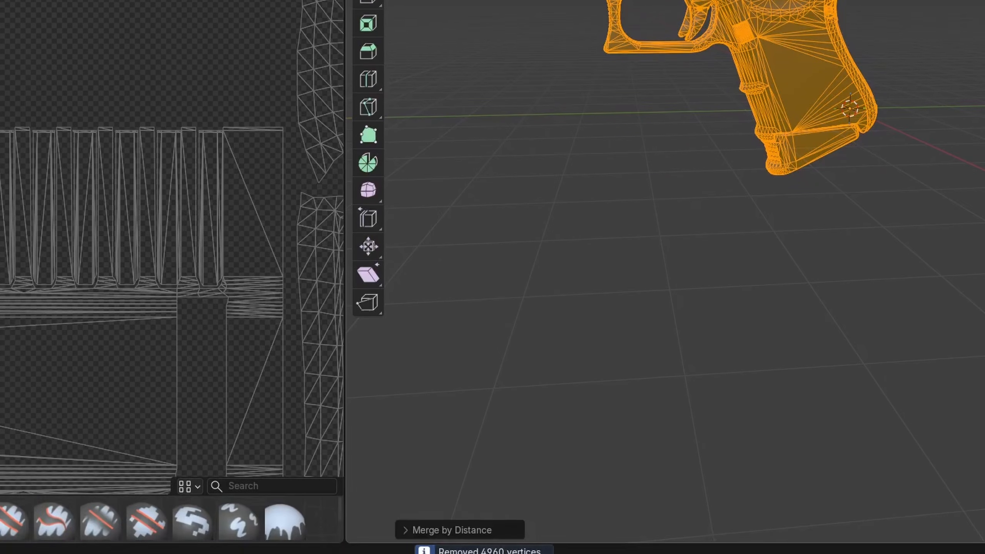
pyautogui.click(403, 530)
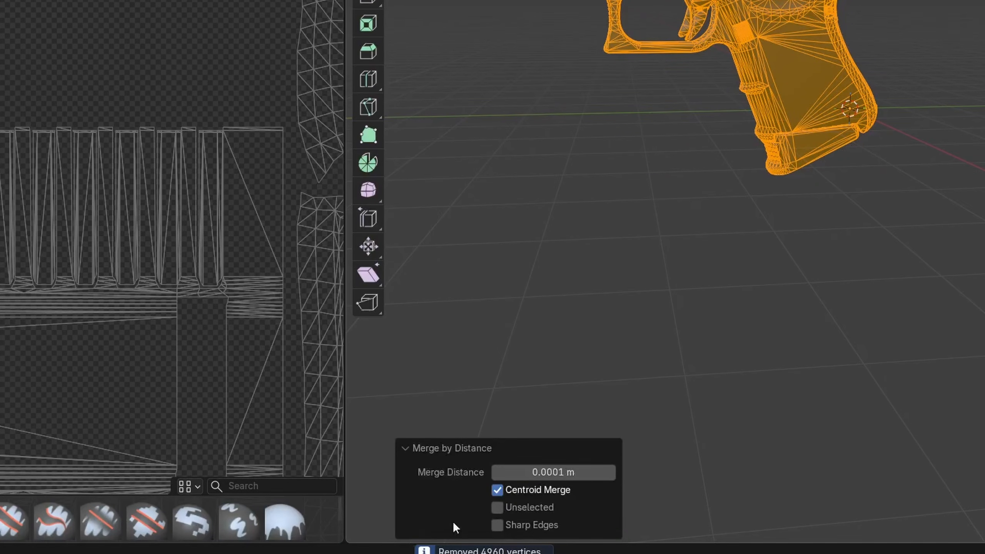
pyautogui.click(495, 522)
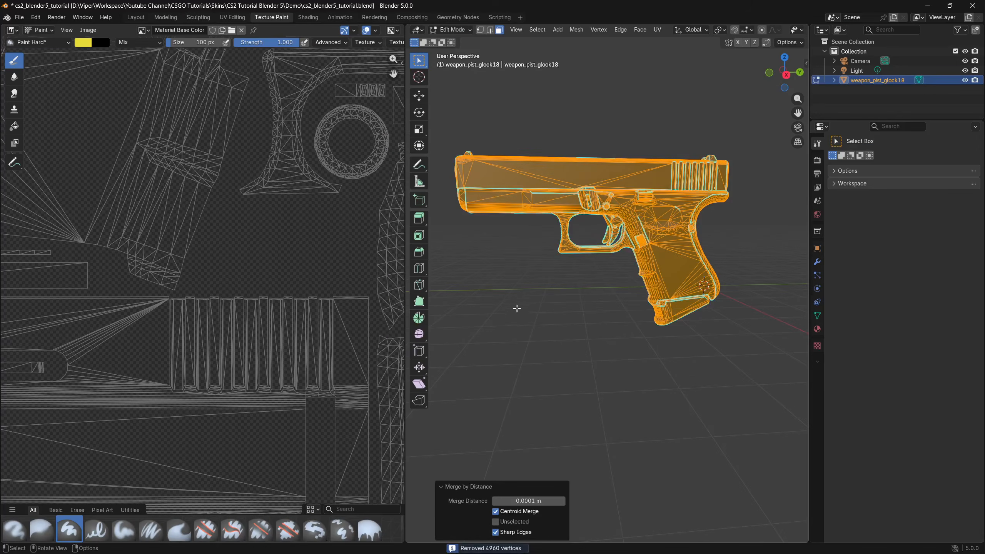
# Select the slide's linked faces, comparing the Sharp and Seam delimits and ending with Seam
pyautogui.click(516, 308)
pyautogui.click(534, 180)
pyautogui.hotkey('ctrl', 'l')
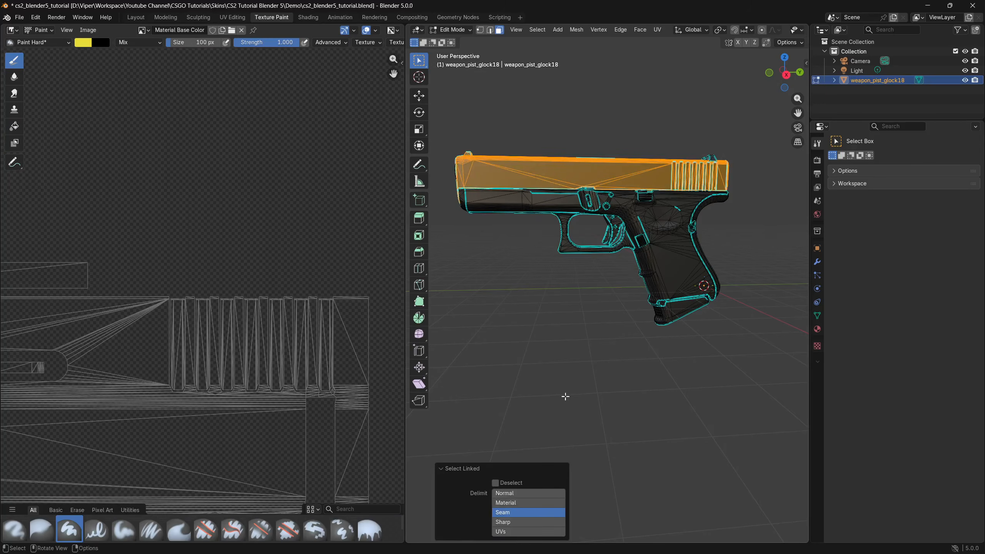
pyautogui.click(520, 523)
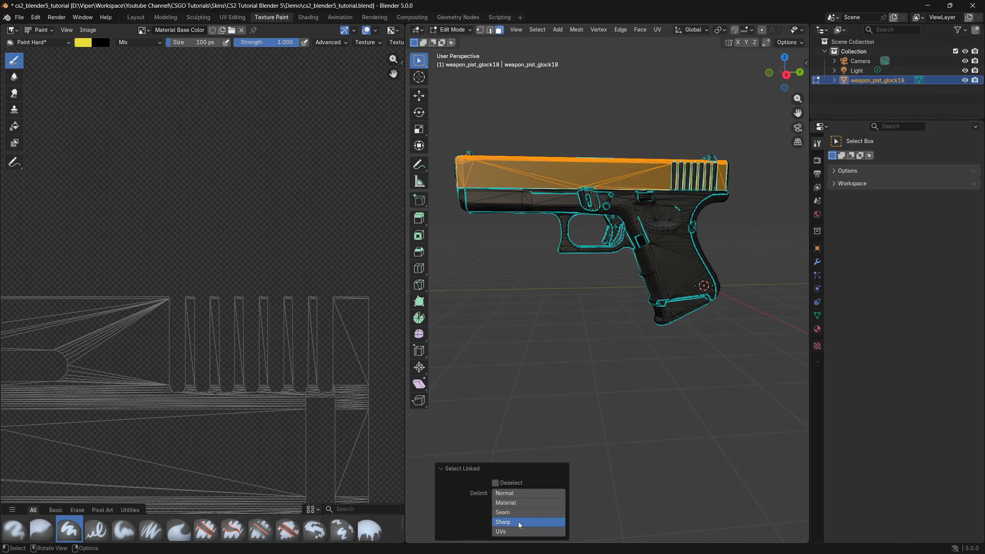
pyautogui.click(523, 514)
pyautogui.click(522, 521)
pyautogui.click(522, 515)
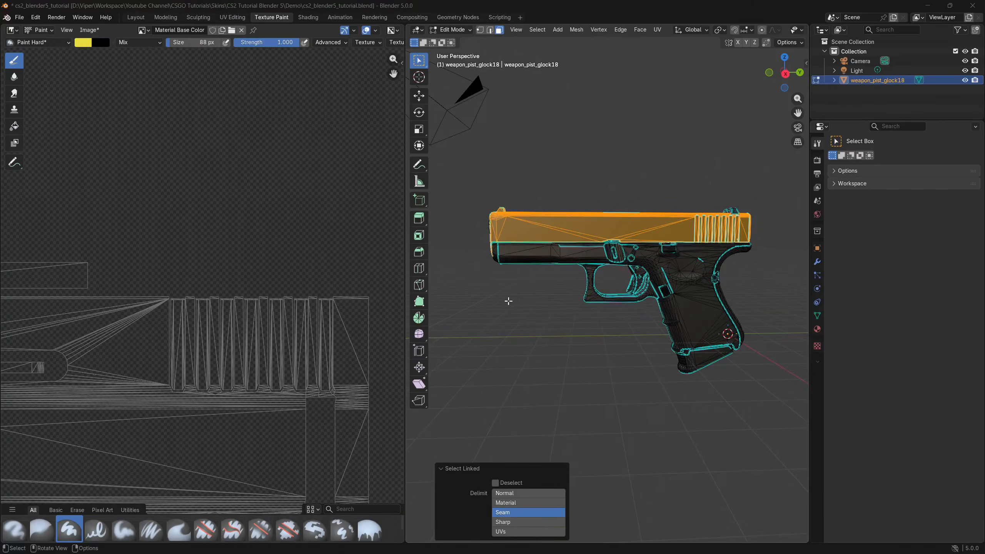
# Clear the selection, select the linked faces of the slide and frame with Seam delimit, and return to Texture Paint
pyautogui.click(509, 301)
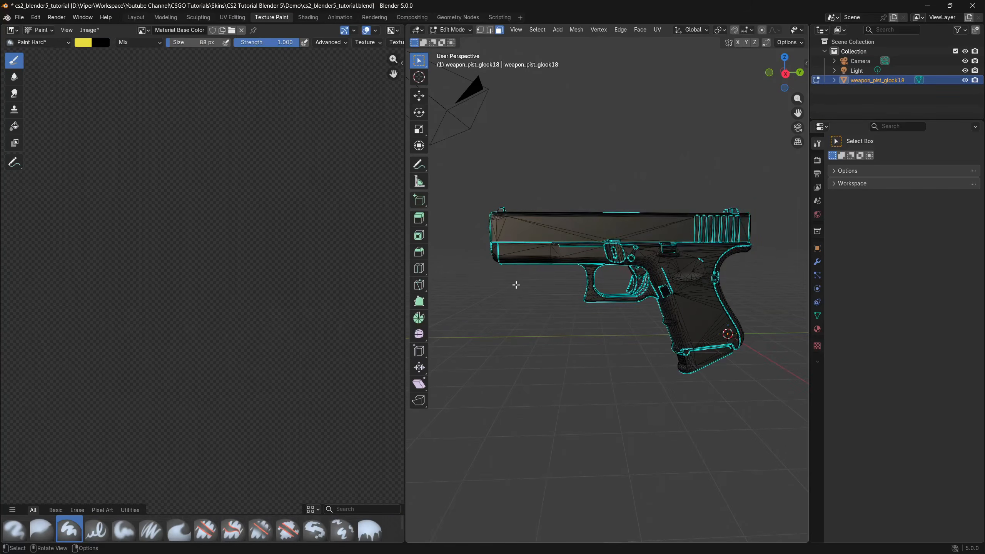
pyautogui.press('l')
pyautogui.press('l')
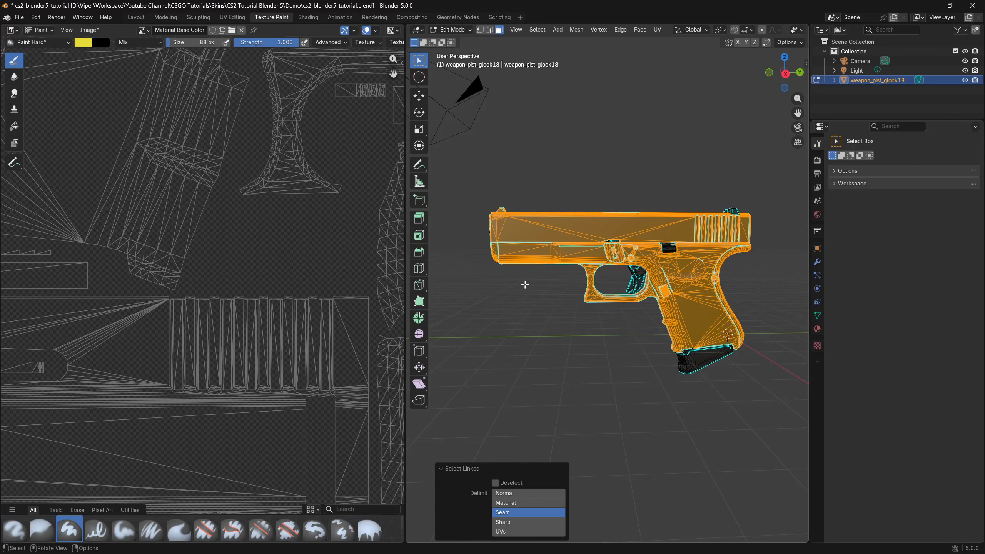
pyautogui.press('Tab')
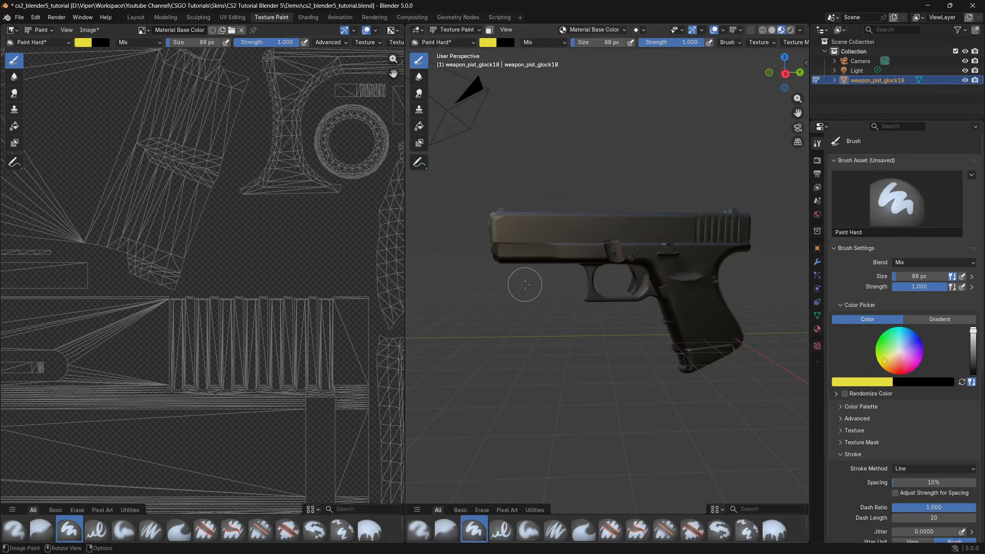
# In right orthographic view, paint a diagonal yellow stripe across the pistol's front end with a 67 px brush
pyautogui.click(785, 73)
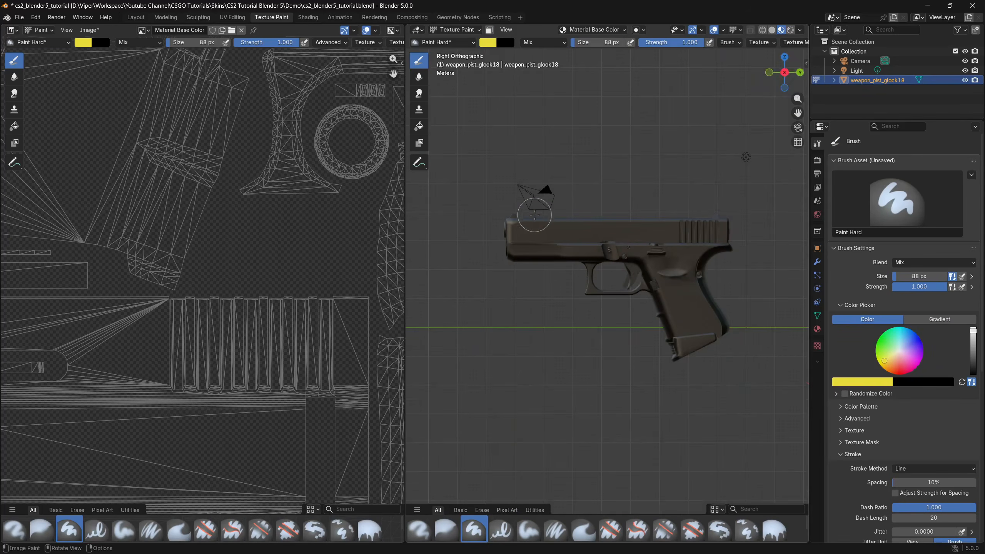
pyautogui.scroll(2, 535, 215)
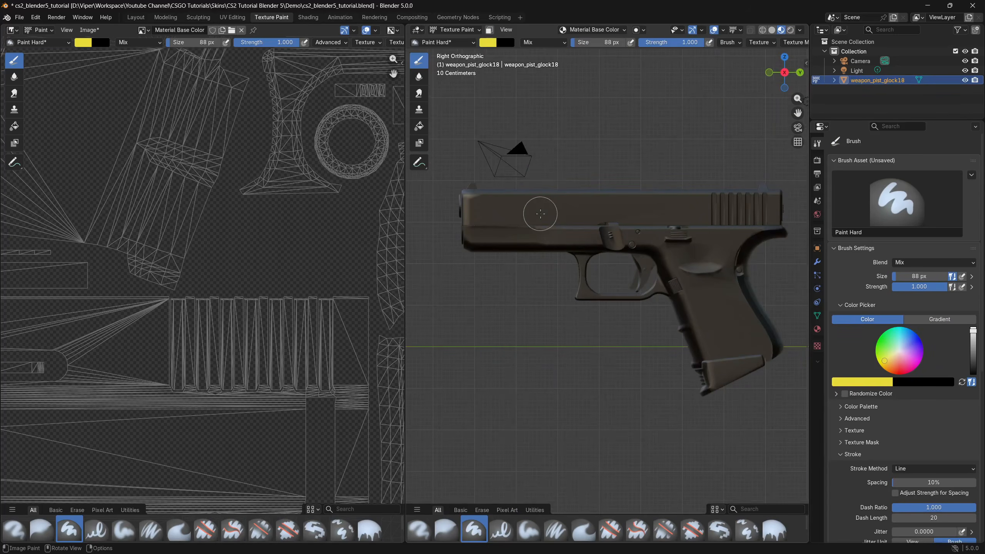
pyautogui.press('f')
pyautogui.click(510, 171)
pyautogui.moveTo(513, 173)
pyautogui.mouseDown()
pyautogui.moveTo(477, 237)
pyautogui.moveTo(475, 283)
pyautogui.mouseUp()
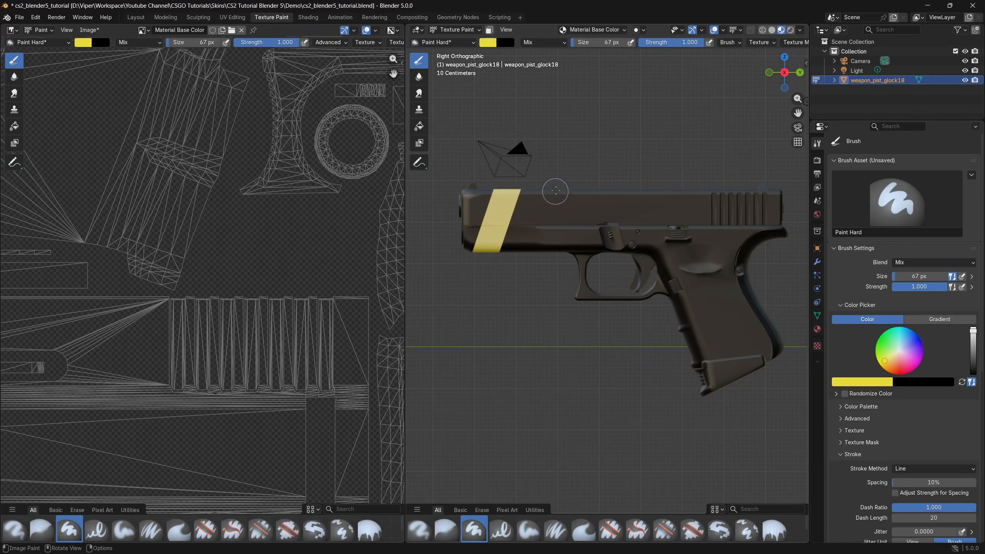
# Paint a second diagonal yellow stripe parallel to and behind the first, undoing the first try and repainting it
pyautogui.moveTo(561, 177); pyautogui.dragTo(518, 274)
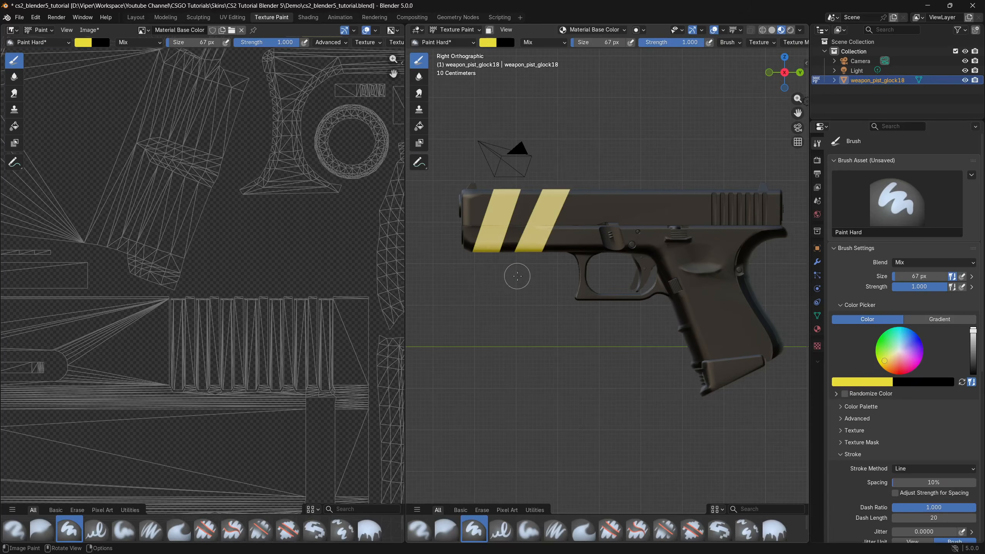
pyautogui.hotkey('ctrl', 'z')
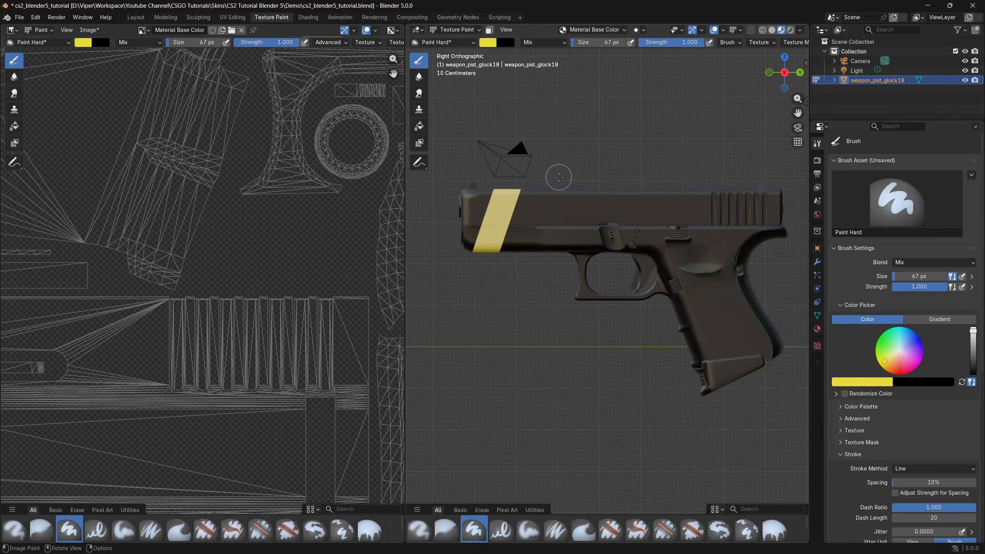
pyautogui.moveTo(558, 177); pyautogui.dragTo(527, 270)
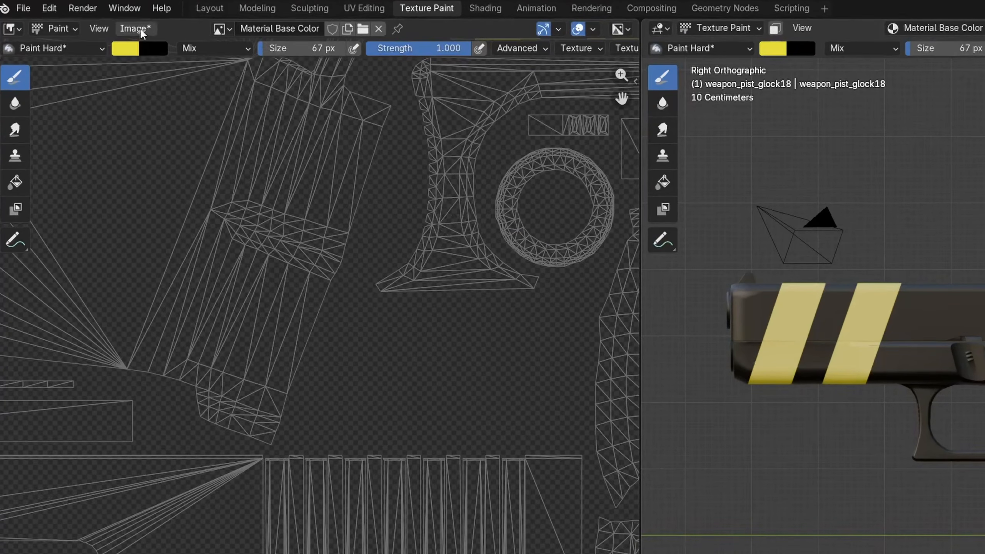
# Save the painted Material Base Color image to a file with Save As
pyautogui.click(90, 30)
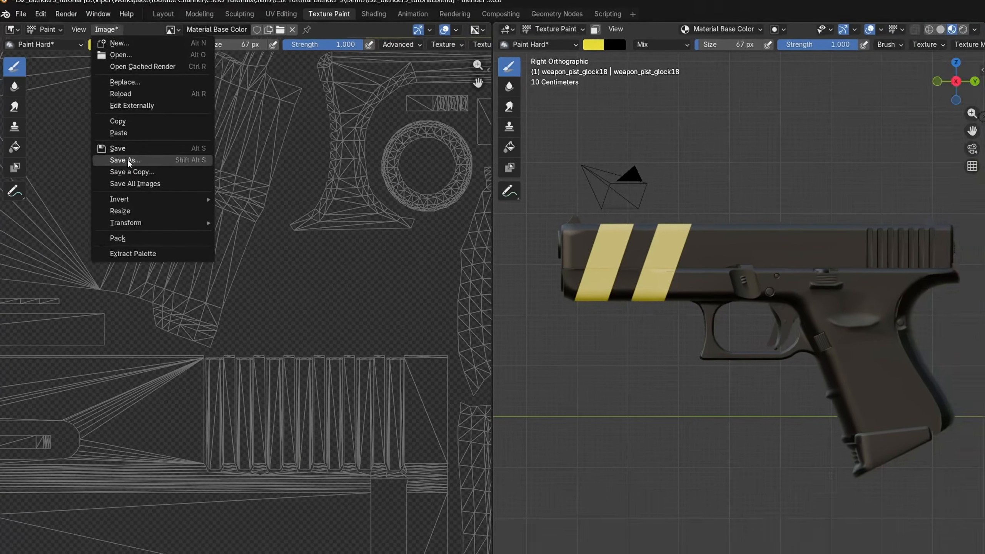
pyautogui.click(160, 199)
pyautogui.click(537, 406)
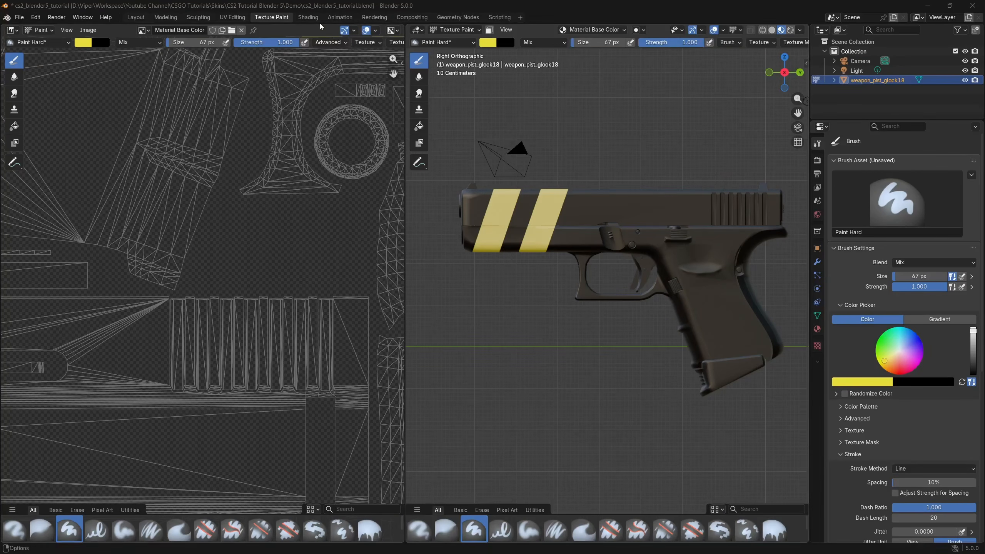
# In the Shading workspace, disconnect the Material Base Color texture from the Principled BSDF and leave a wide gap between the two nodes
pyautogui.click(310, 18)
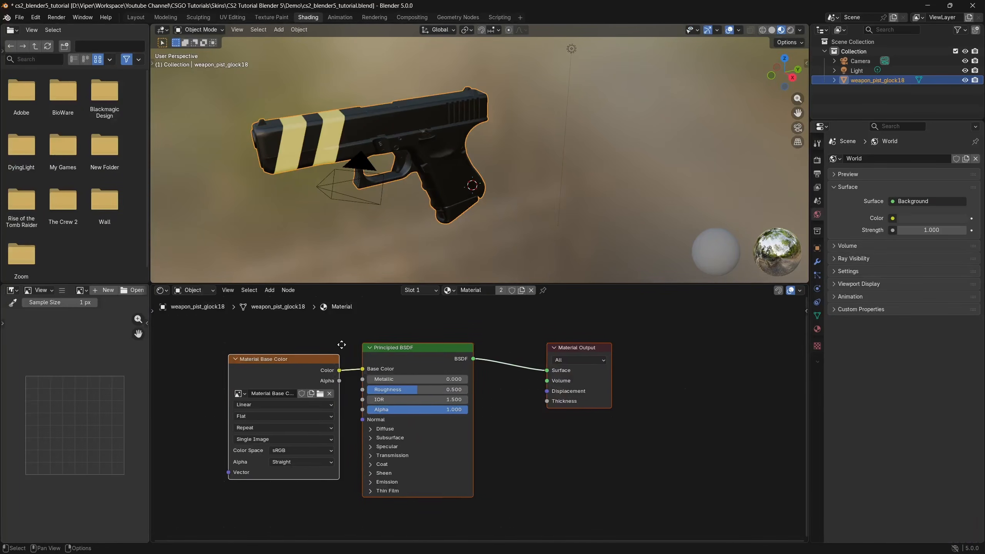
pyautogui.moveTo(339, 344); pyautogui.dragTo(362, 346, button='middle')
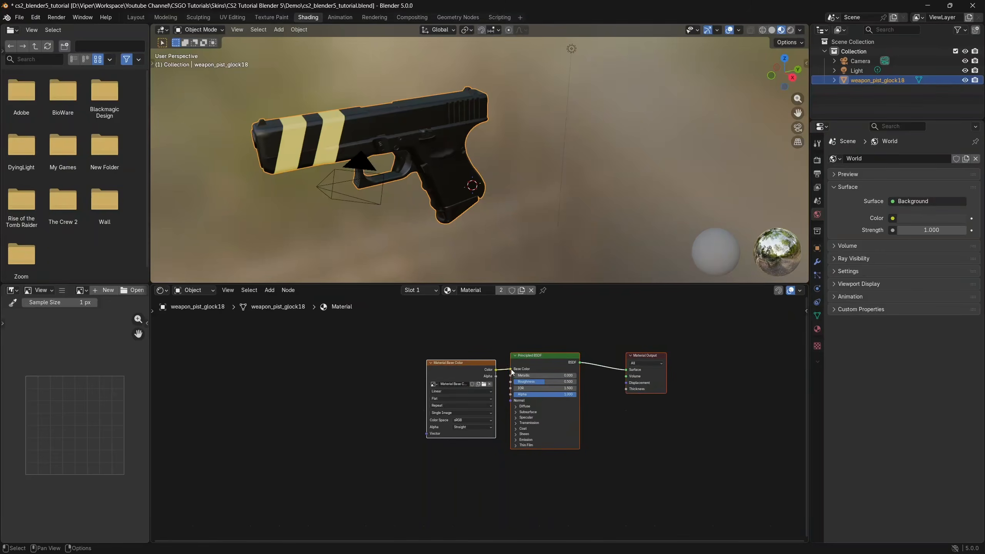
pyautogui.moveTo(509, 369); pyautogui.dragTo(172, 362)
pyautogui.click(417, 372)
pyautogui.moveTo(263, 365); pyautogui.dragTo(429, 384, button='middle')
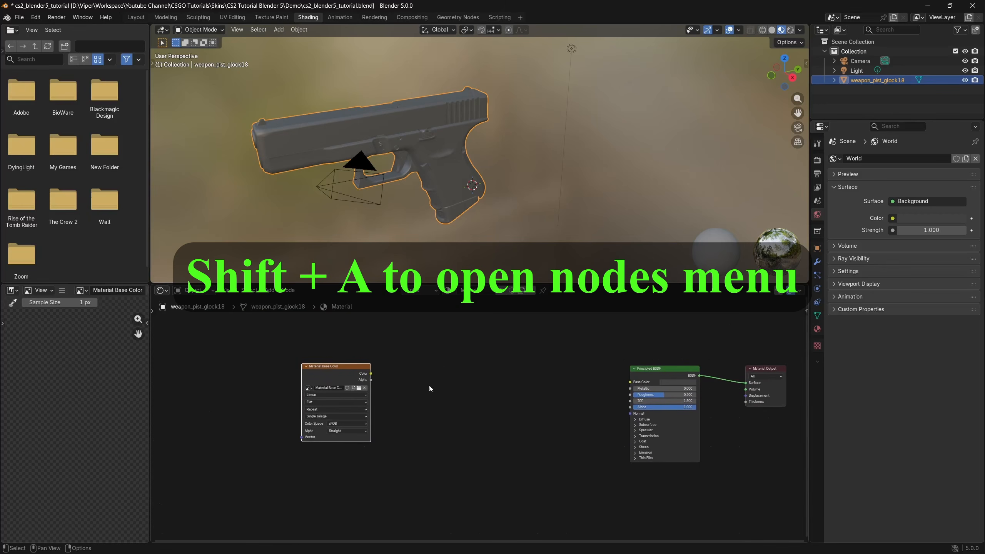
# Add a Mix Color node between the Material Base Color texture and the Principled BSDF
pyautogui.hotkey('shift', 'a')
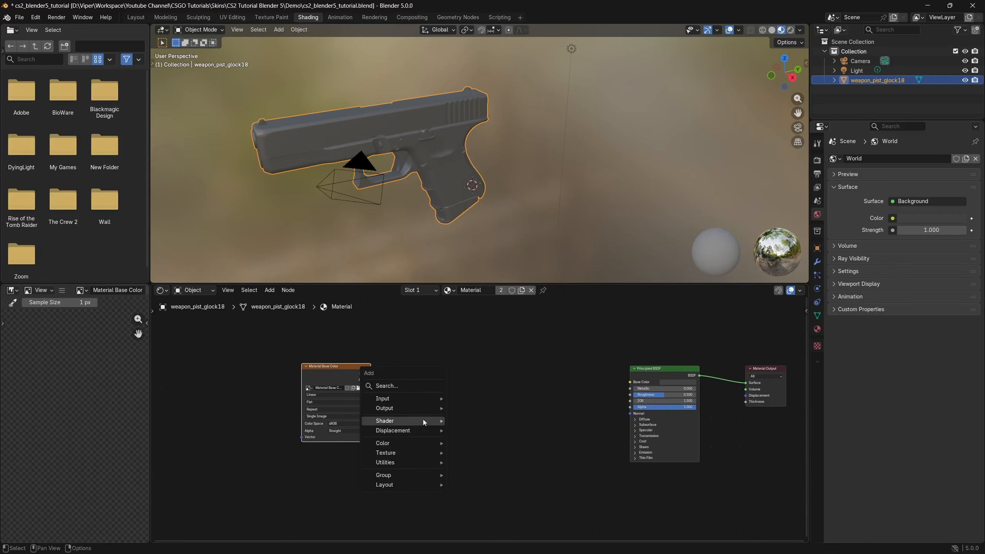
pyautogui.moveTo(420, 439)
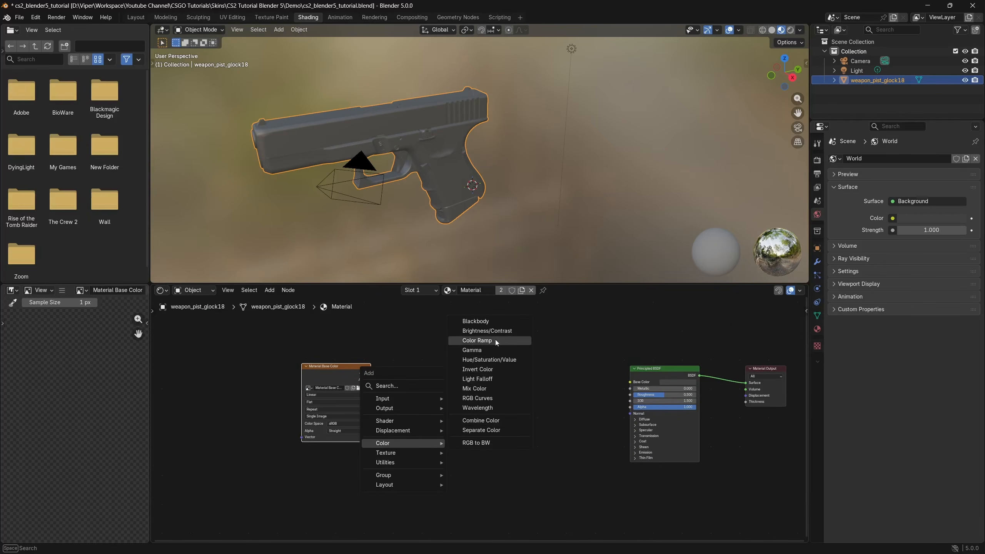
pyautogui.click(475, 388)
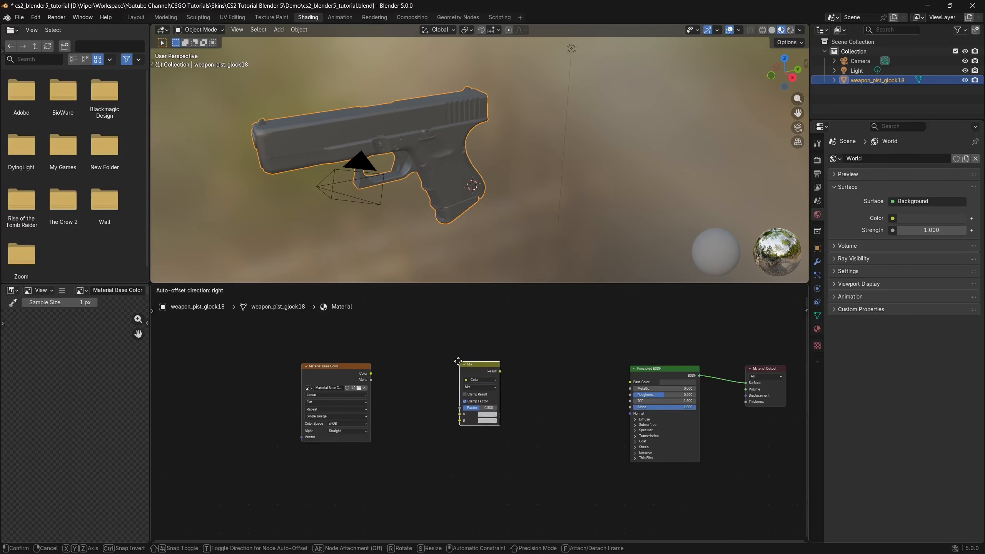
pyautogui.click(438, 362)
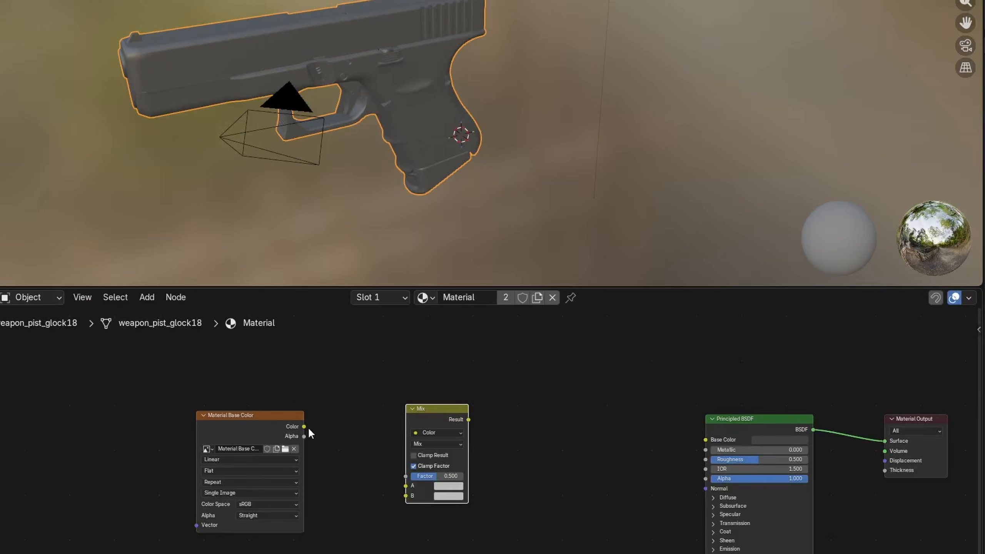
# Link the texture's Alpha to the Mix node's Factor and its Color to B, with the Mix Result feeding the Principled BSDF Base Color
pyautogui.moveTo(303, 435); pyautogui.dragTo(404, 476)
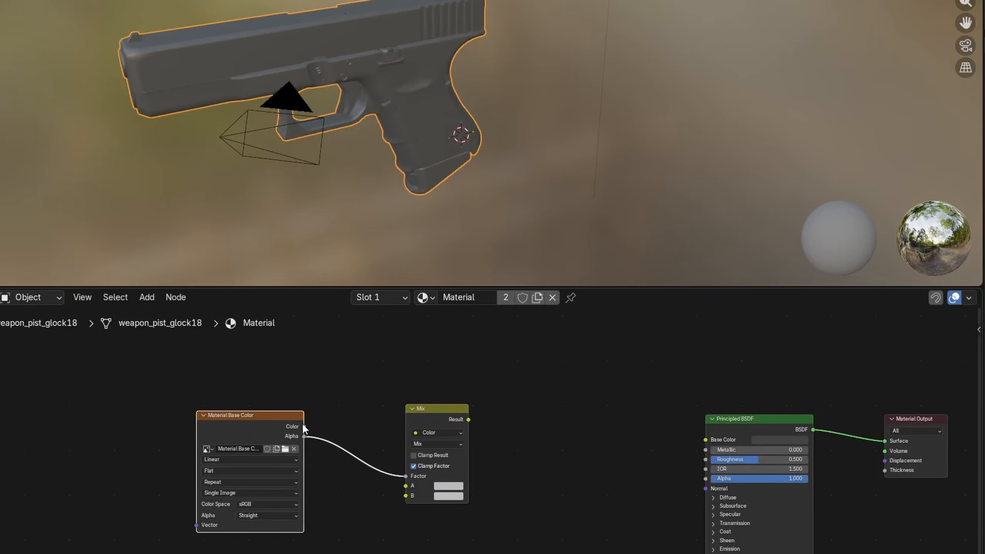
pyautogui.moveTo(304, 426); pyautogui.dragTo(406, 496)
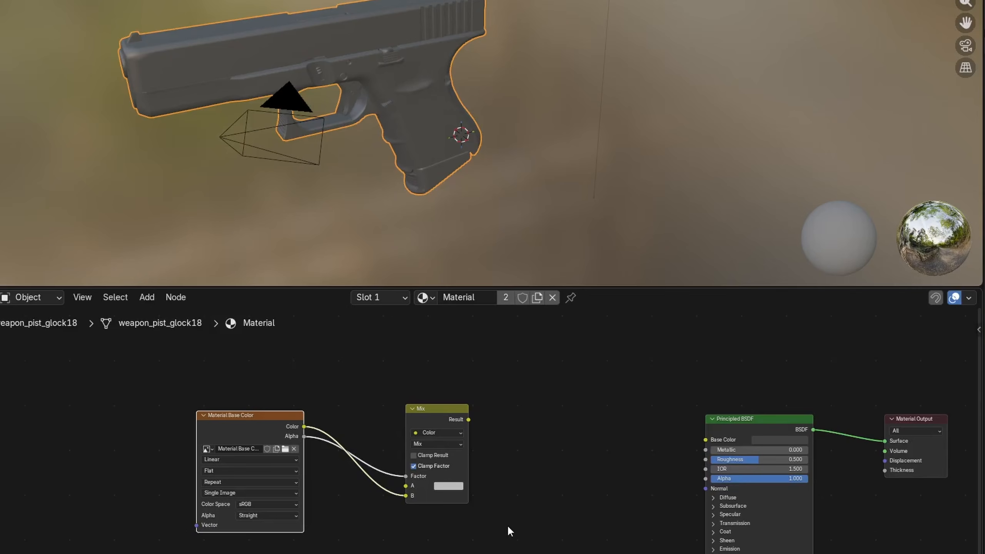
pyautogui.moveTo(468, 419); pyautogui.dragTo(705, 439)
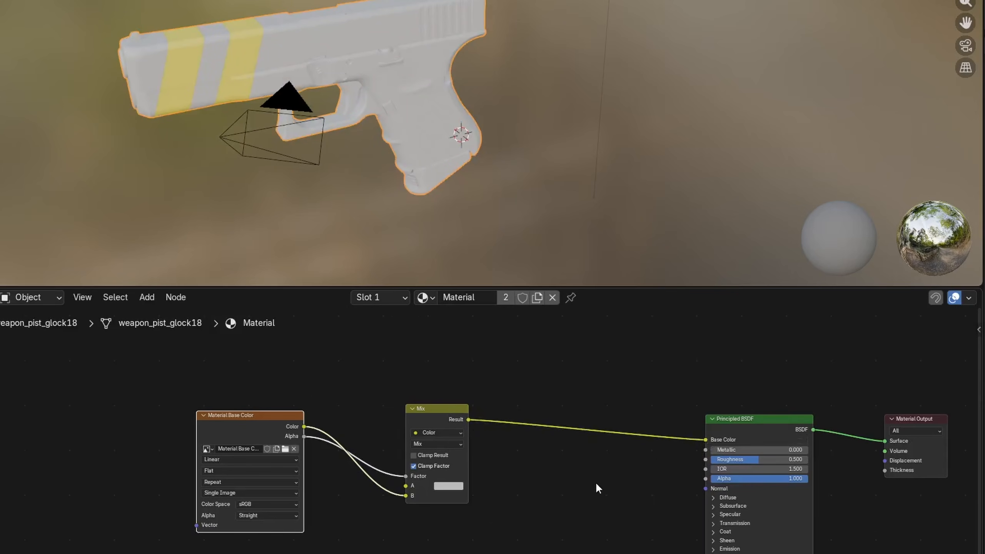
pyautogui.scroll(3, 394, 189)
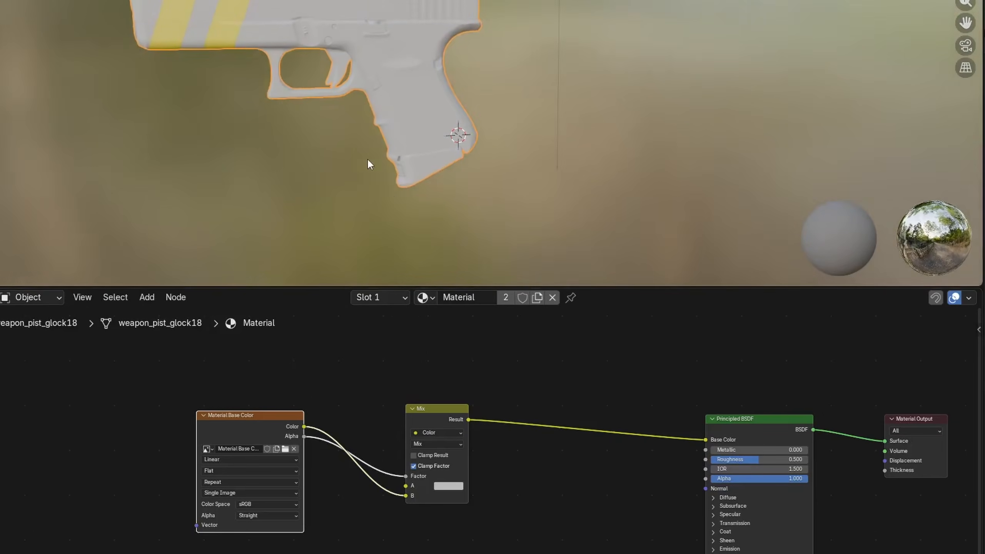
# Undo the Result link, copy the Principled BSDF's dark Base Color into Mix input A, and reconnect Result to Base Color
pyautogui.hotkey('ctrl', 'z')
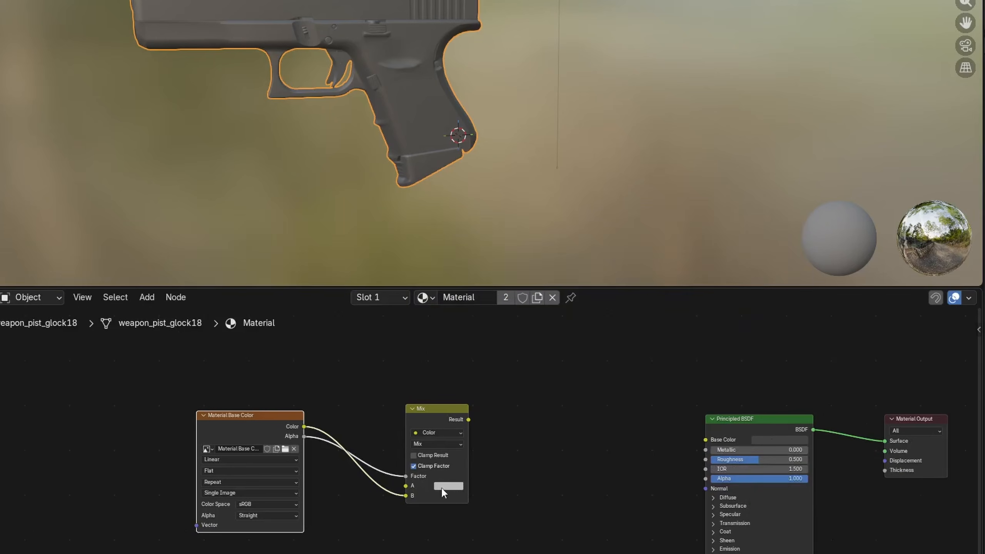
pyautogui.hotkey('ctrl', 'v')
pyautogui.moveTo(469, 420); pyautogui.dragTo(705, 439)
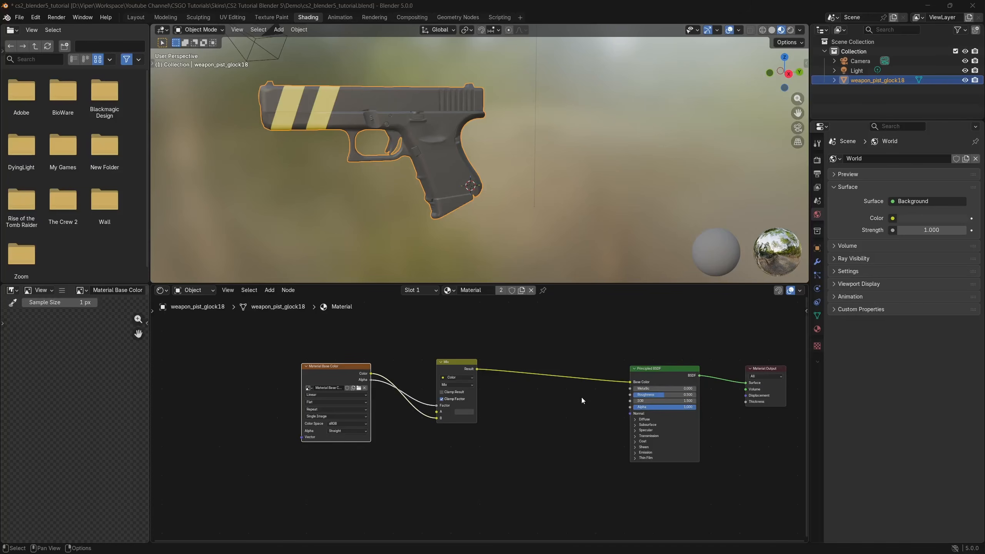
pyautogui.click(582, 398)
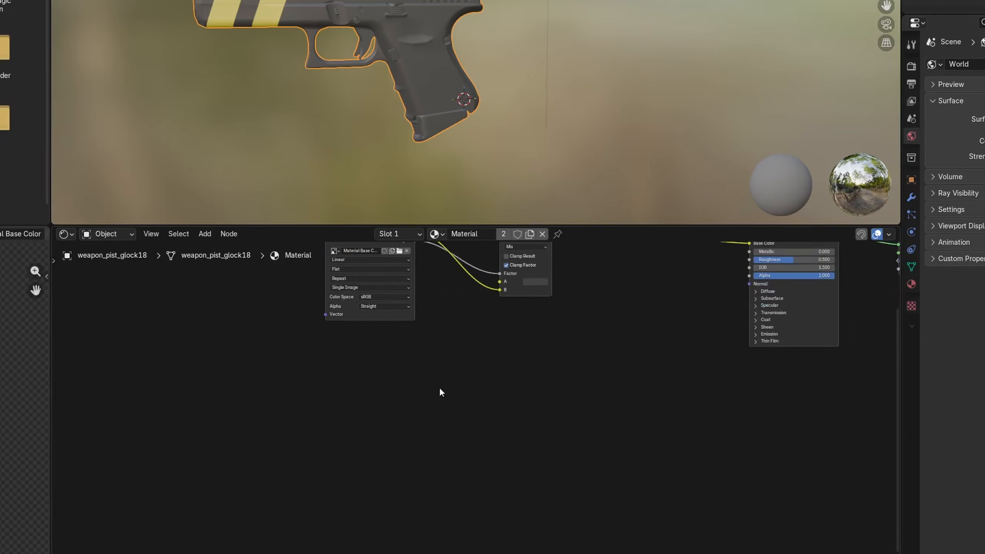
# Add a Voronoi Texture node below the image texture and give it connected Texture Coordinate and Mapping nodes
pyautogui.hotkey('shift', 'a')
pyautogui.moveTo(453, 413)
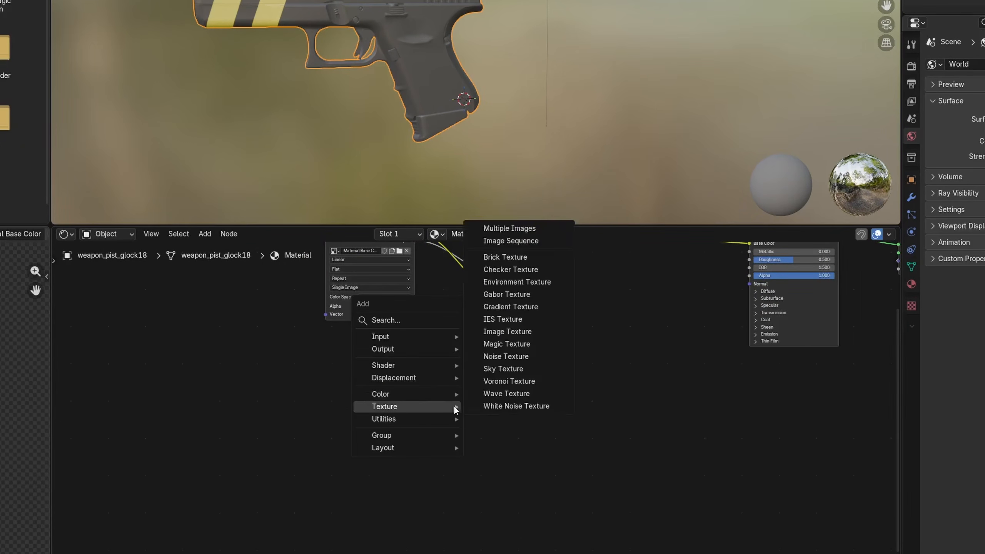
pyautogui.click(512, 381)
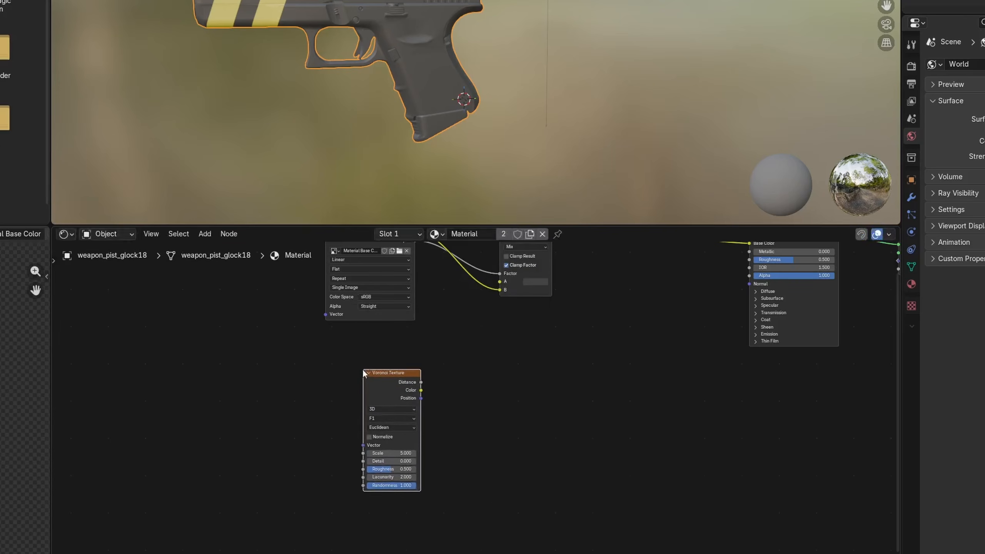
pyautogui.click(361, 368)
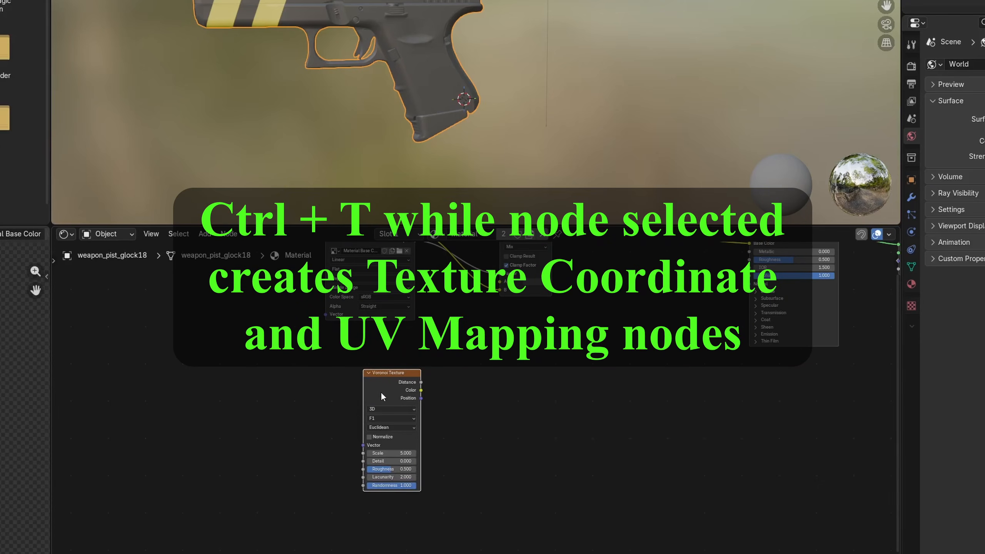
pyautogui.hotkey('ctrl', 't')
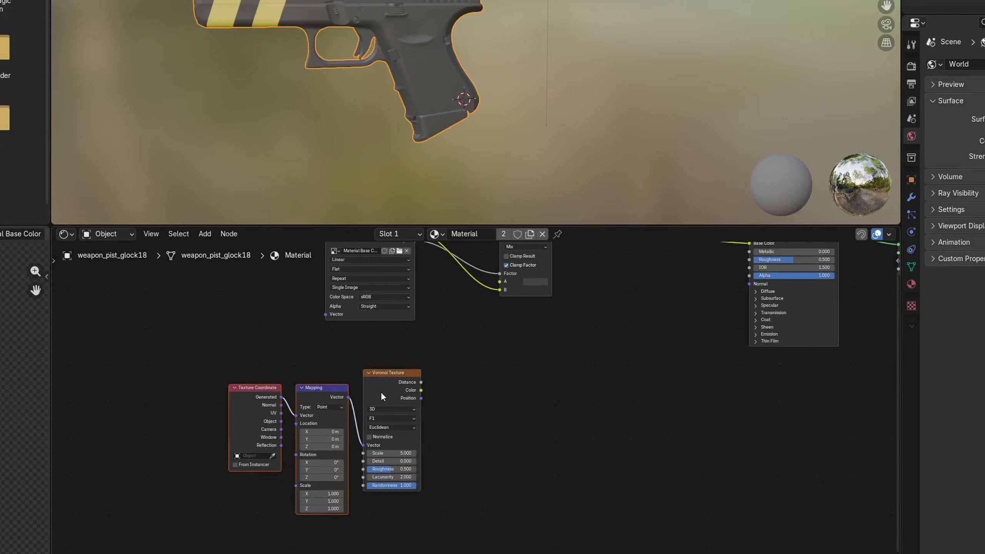
pyautogui.click(461, 389)
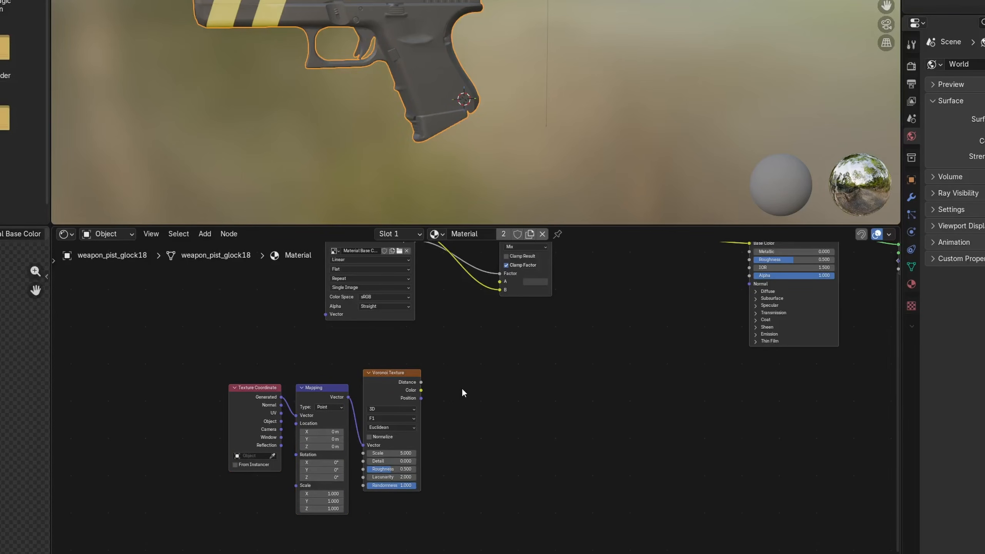
# Add a Color Ramp node beside the Voronoi Texture and link the Voronoi Distance output to its Factor
pyautogui.hotkey('shift', 'a')
pyautogui.moveTo(558, 385)
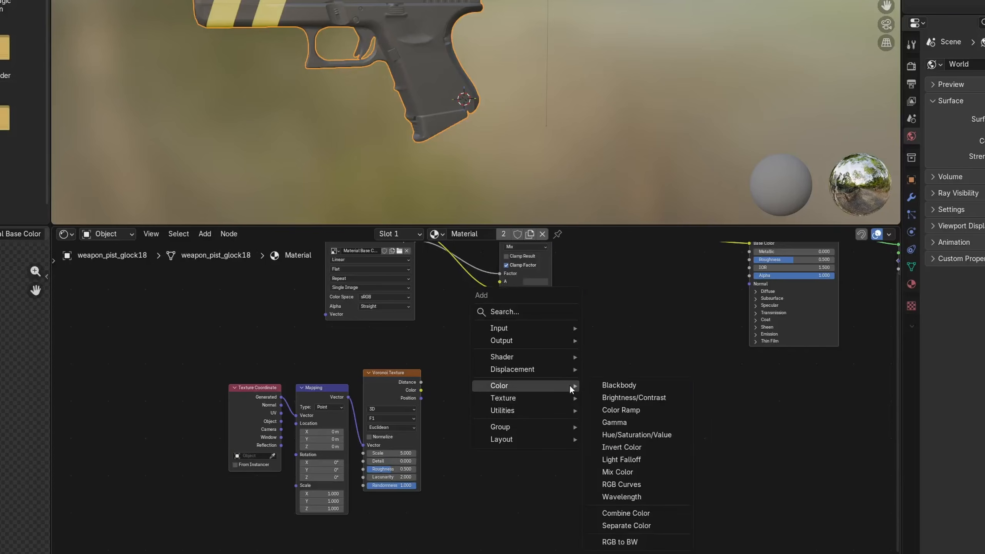
pyautogui.click(626, 410)
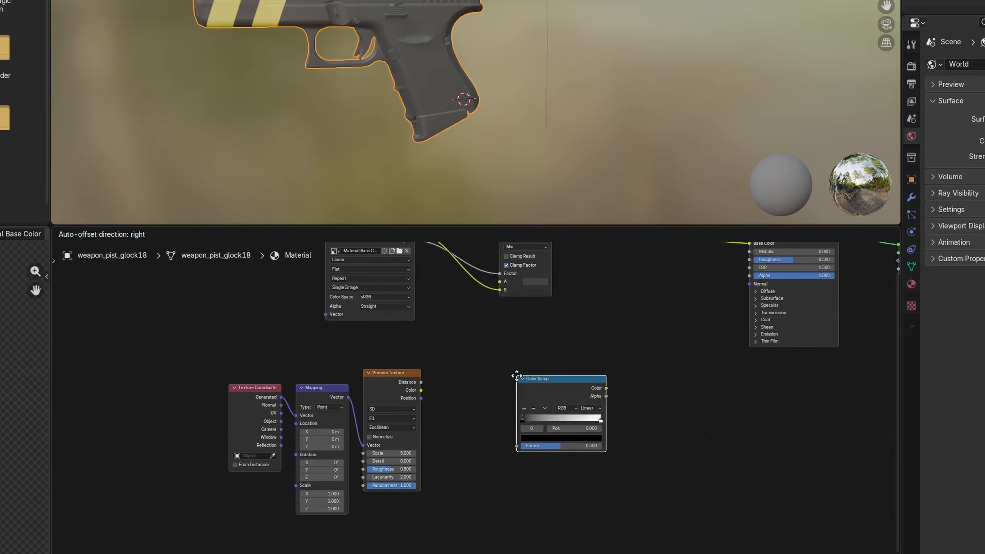
pyautogui.click(507, 375)
pyautogui.moveTo(538, 384); pyautogui.dragTo(515, 383)
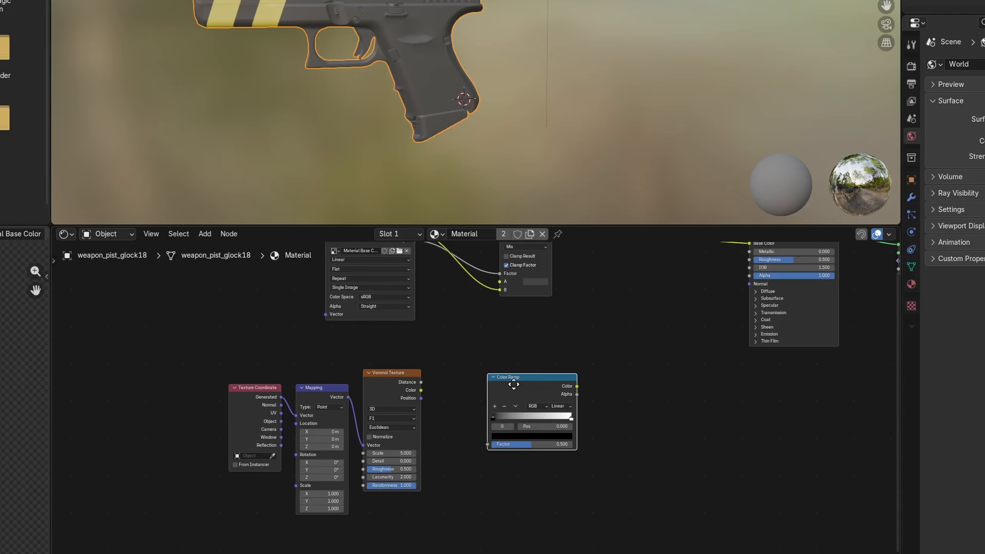
pyautogui.moveTo(516, 383); pyautogui.dragTo(495, 383)
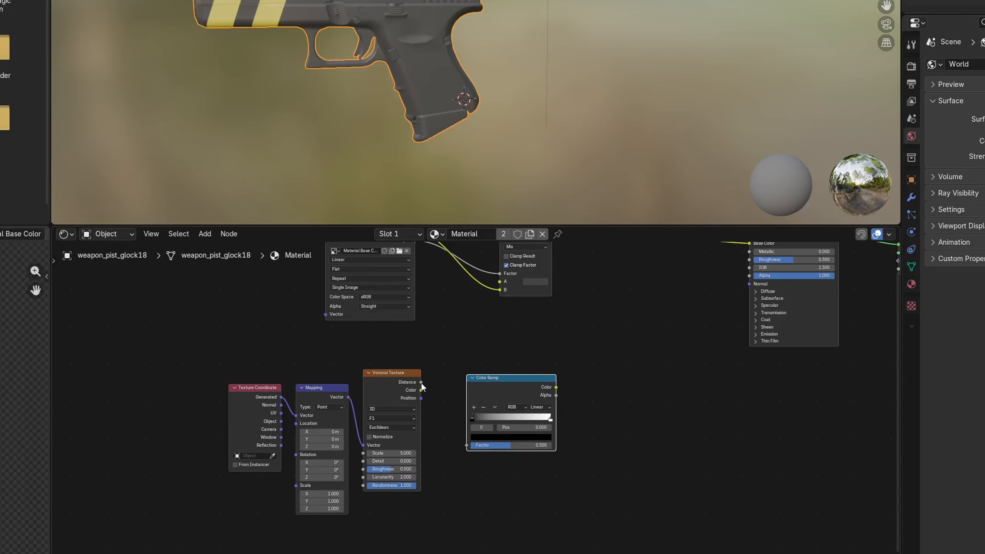
pyautogui.moveTo(463, 445); pyautogui.dragTo(463, 445)
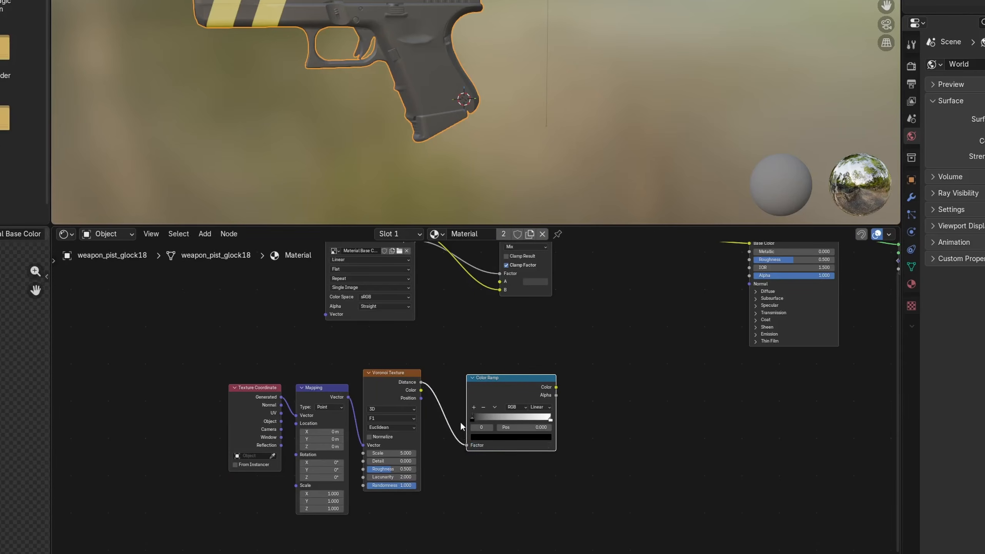
pyautogui.click(464, 472)
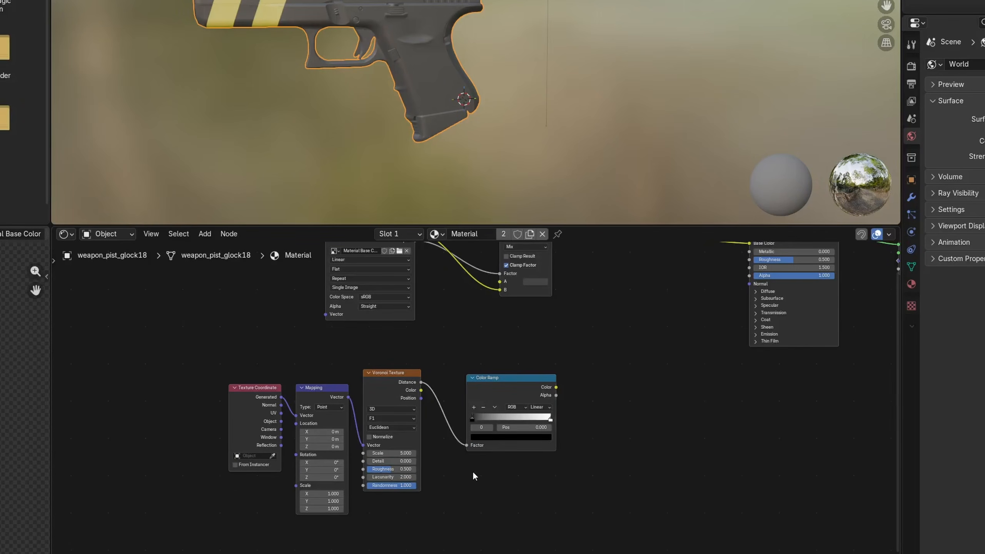
# Add a Bump node, linking the Color Ramp's Color to its Height and its Normal output to the Principled BSDF Normal
pyautogui.hotkey('shift', 'a')
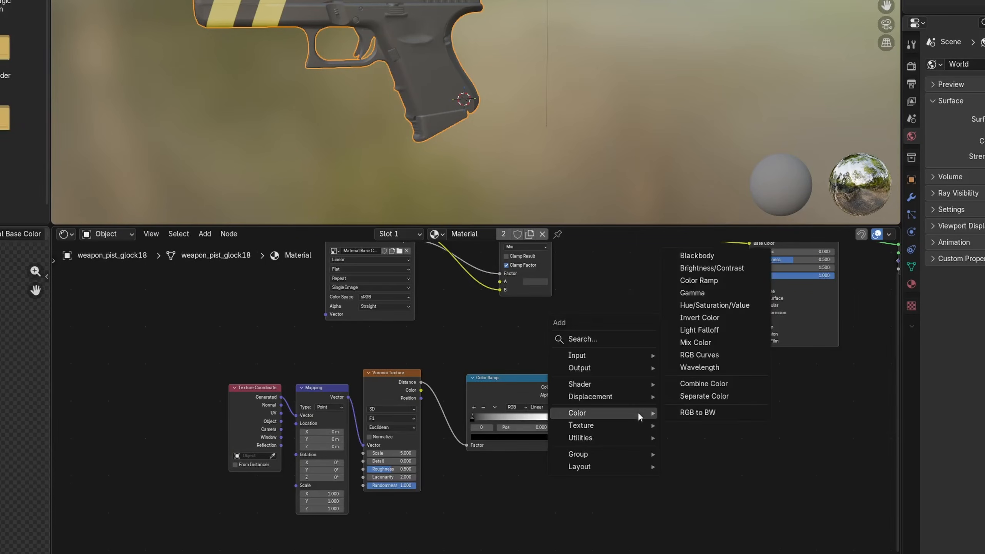
pyautogui.moveTo(638, 397)
pyautogui.click(689, 395)
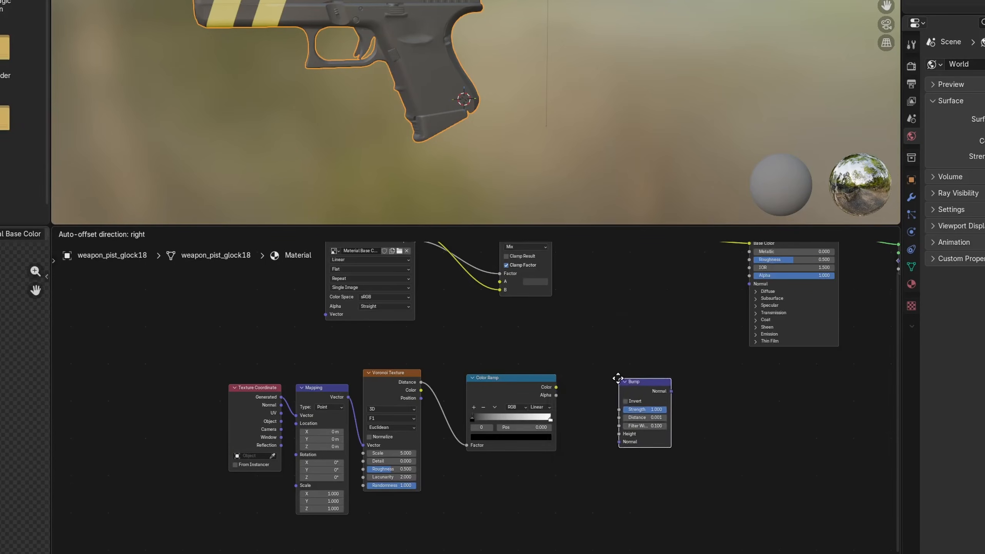
pyautogui.click(604, 376)
pyautogui.moveTo(556, 387); pyautogui.dragTo(606, 430)
pyautogui.moveTo(658, 388); pyautogui.dragTo(741, 290)
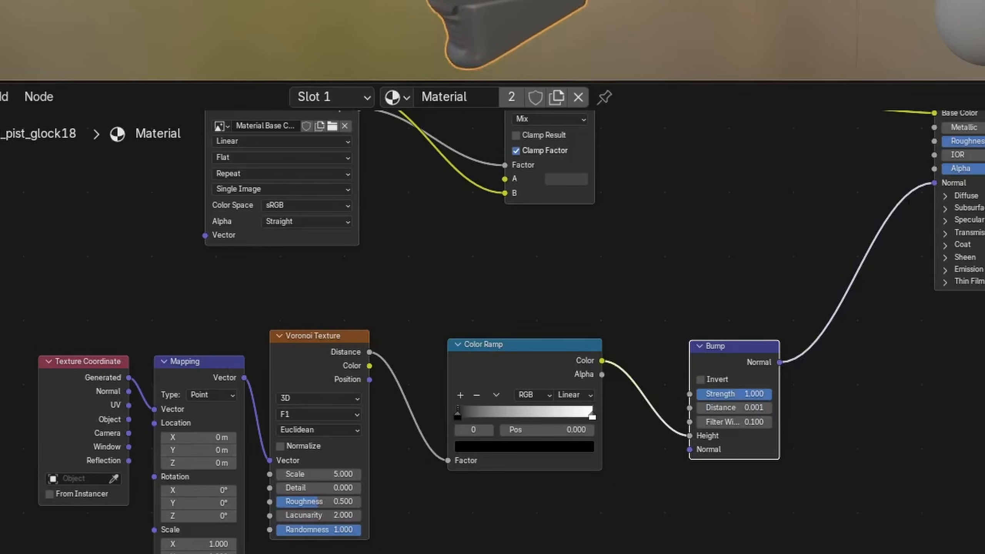
# Set the Bump node's Distance to 1
pyautogui.moveTo(636, 23); pyautogui.dragTo(605, 15, button='middle')
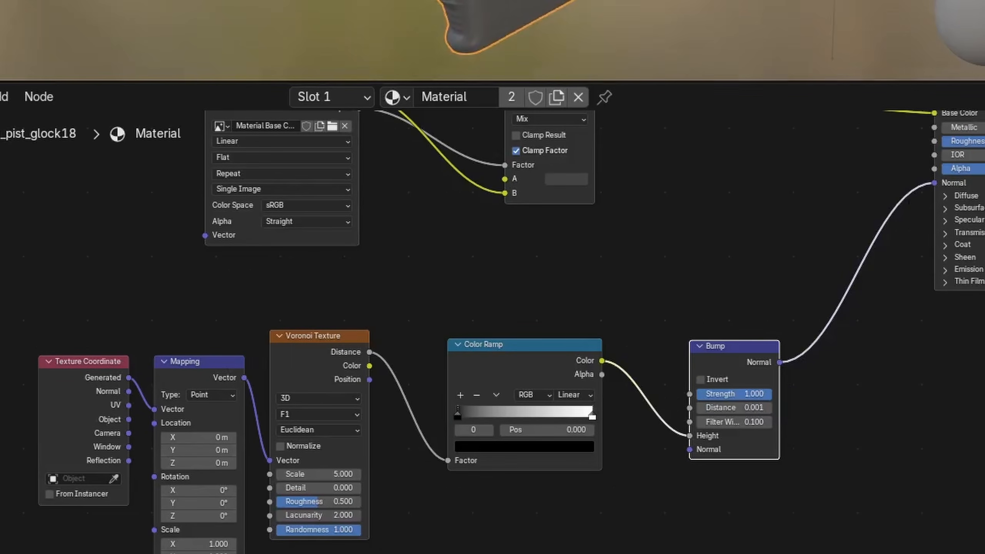
pyautogui.click(742, 412)
pyautogui.write('1')
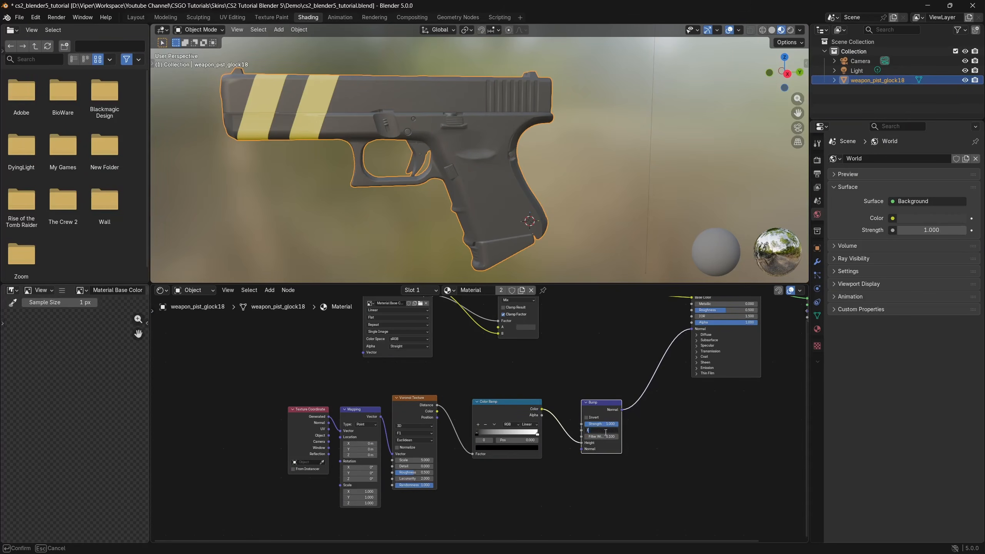
pyautogui.press('Return')
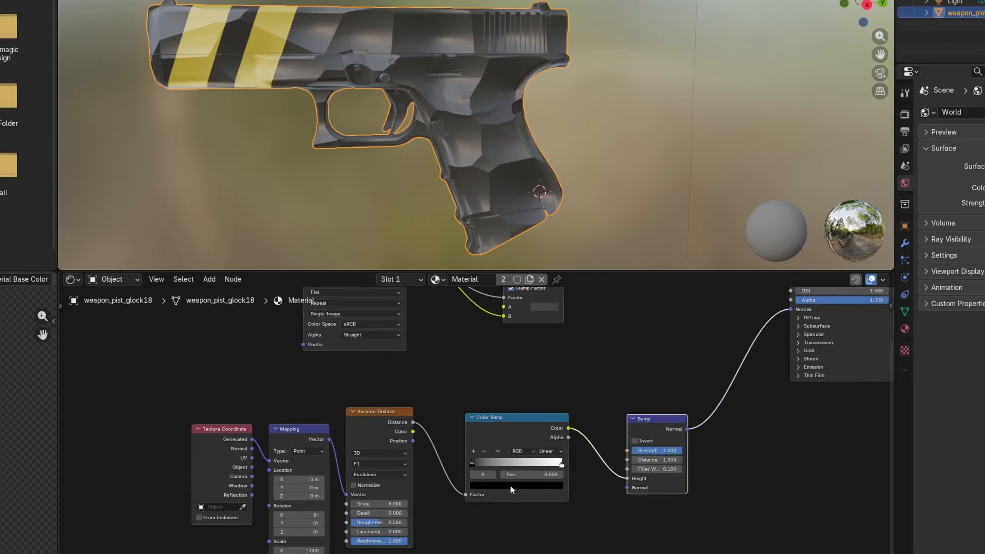
# Flip the Color Ramp so its gradient runs from white to black
pyautogui.scroll(1, 505, 509)
pyautogui.moveTo(492, 517); pyautogui.dragTo(478, 491, button='middle')
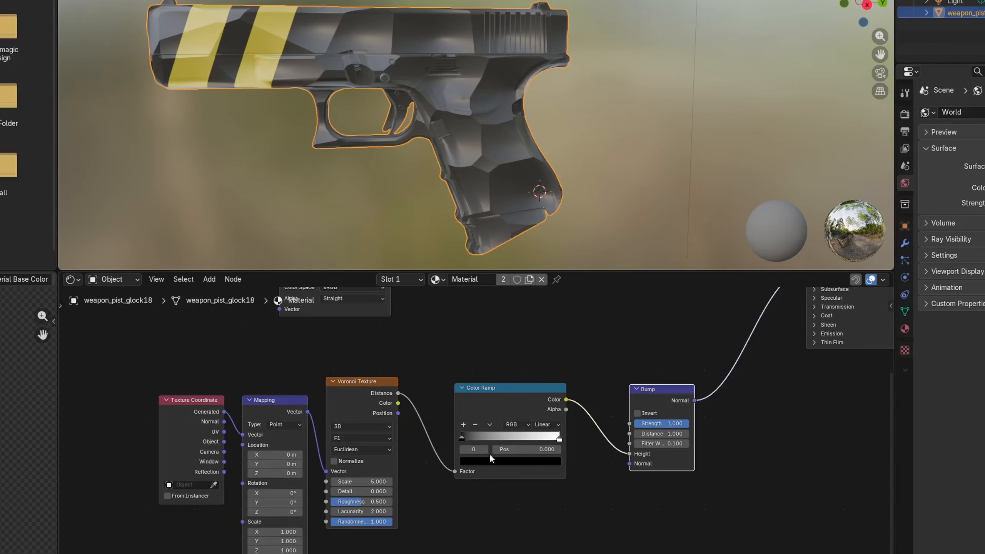
pyautogui.click(489, 425)
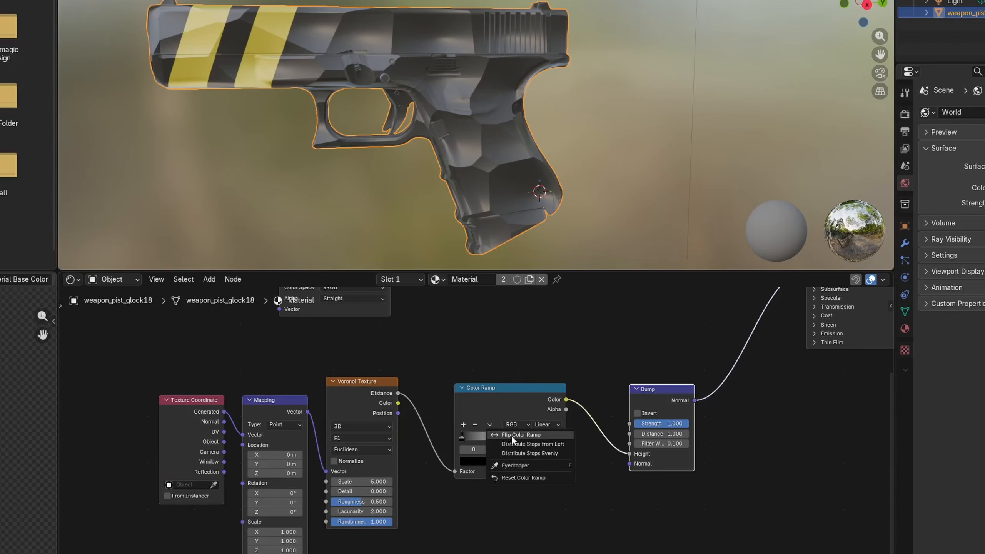
pyautogui.click(511, 434)
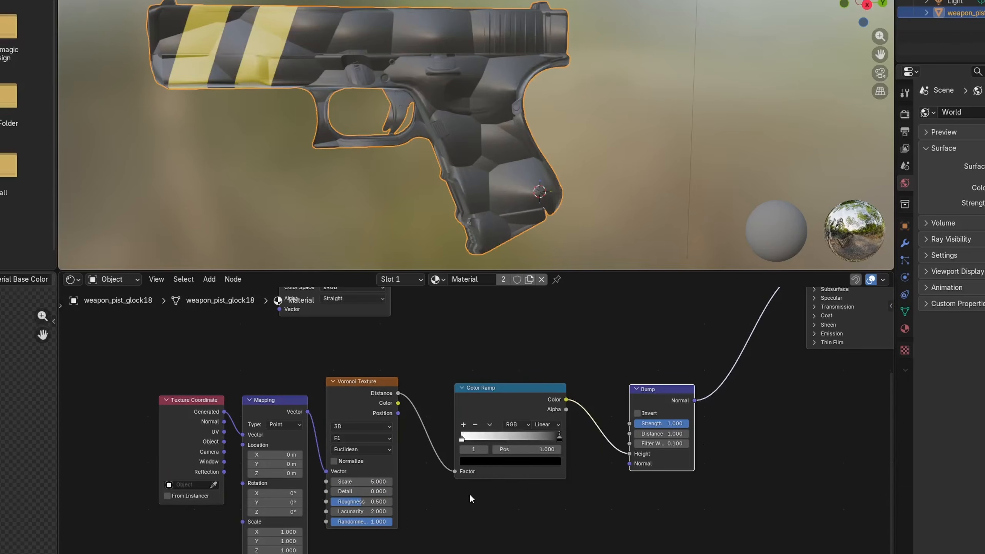
# Feed the Mapping node's Vector from UV coordinates, and set the Voronoi Texture's Randomness to 0 and Scale to about 151.9
pyautogui.moveTo(225, 431); pyautogui.dragTo(240, 435)
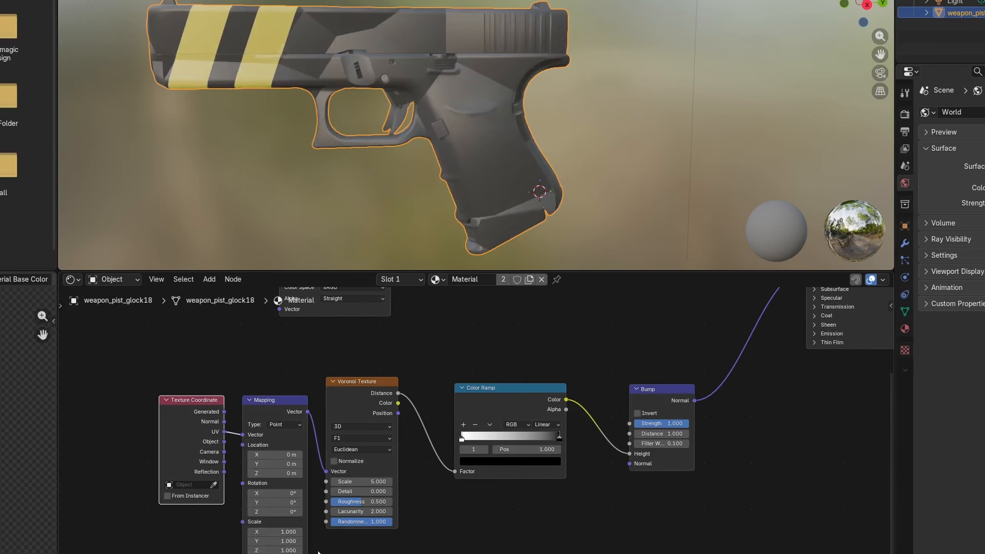
pyautogui.moveTo(375, 521); pyautogui.dragTo(338, 521)
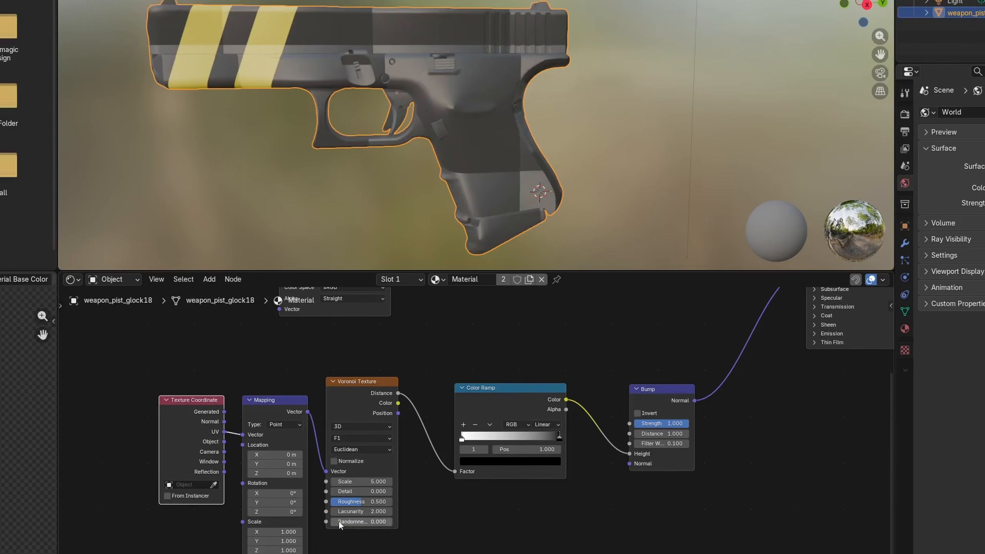
pyautogui.moveTo(357, 482); pyautogui.dragTo(931, 481)
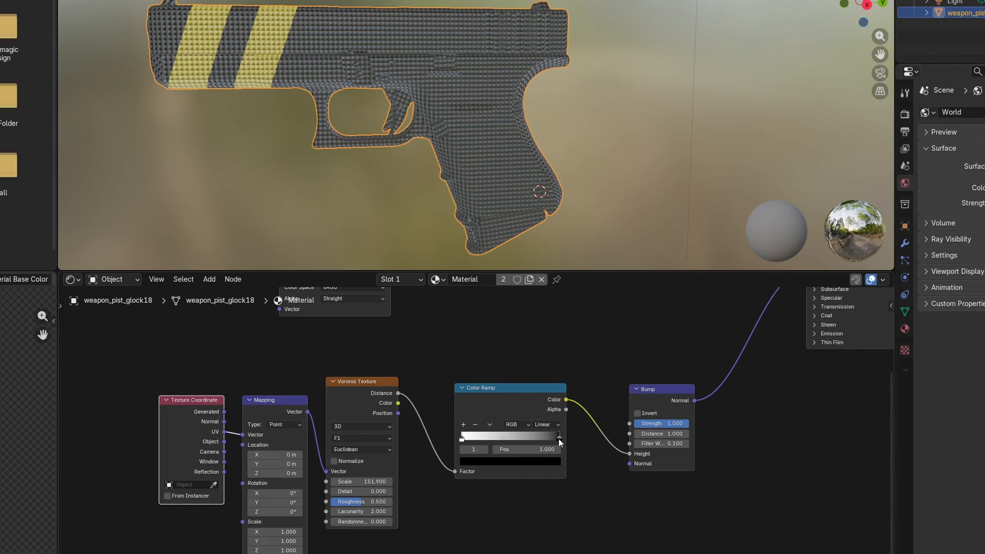
# Move the Color Ramp's black stop to about position 0.251
pyautogui.moveTo(559, 438); pyautogui.dragTo(495, 444)
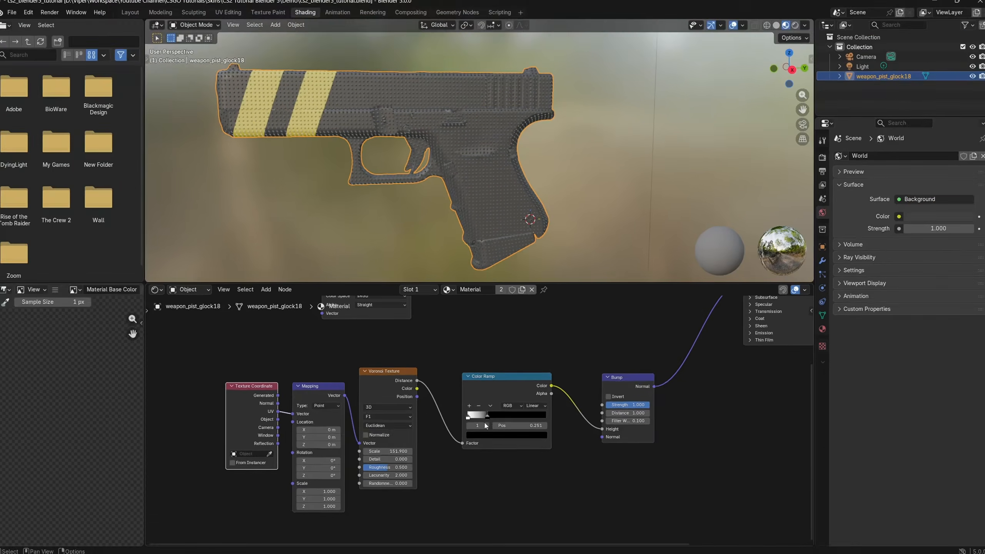
# Add a Mix Color node with the Color Ramp's Color feeding B and the Material Base Color's Alpha feeding Factor
pyautogui.press('Home')
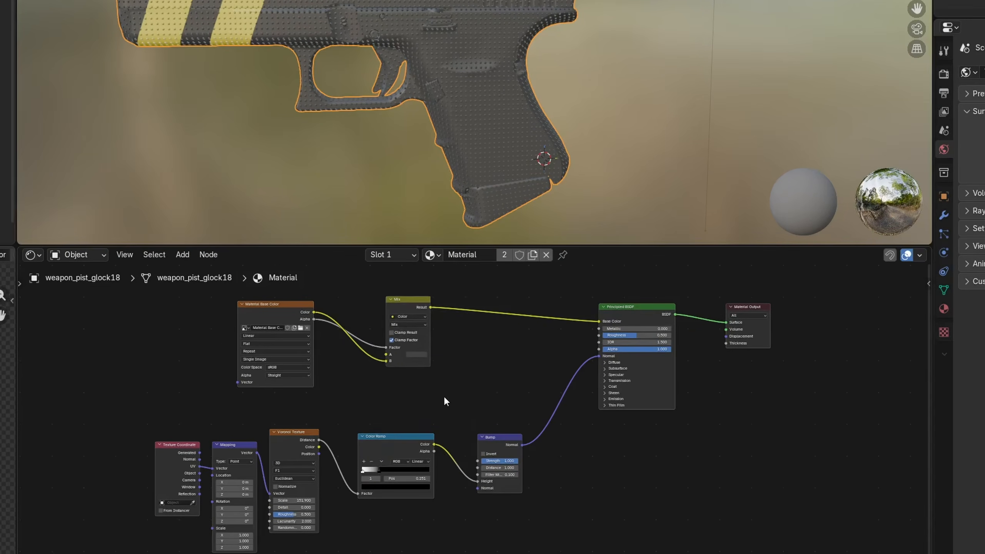
pyautogui.hotkey('shift', 'a')
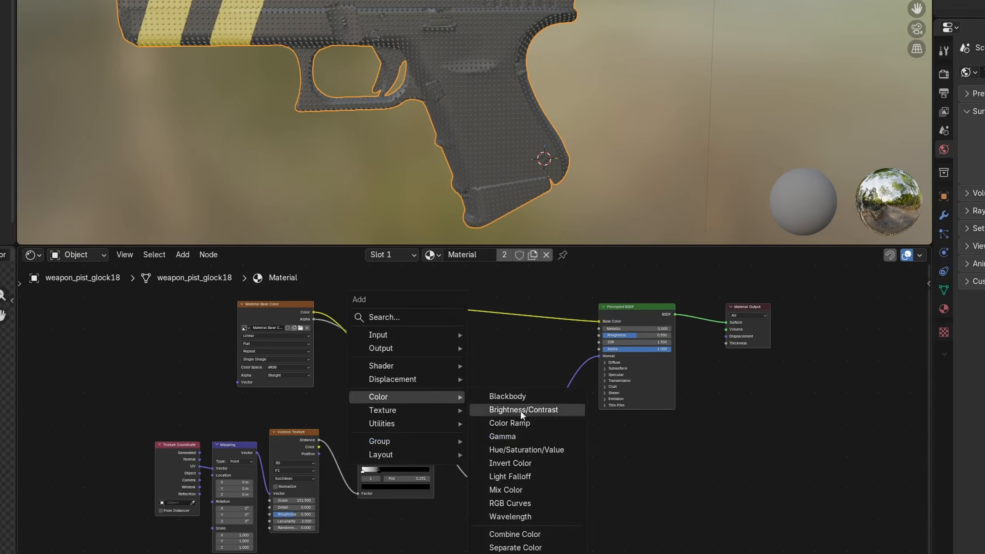
pyautogui.click(528, 488)
pyautogui.click(441, 365)
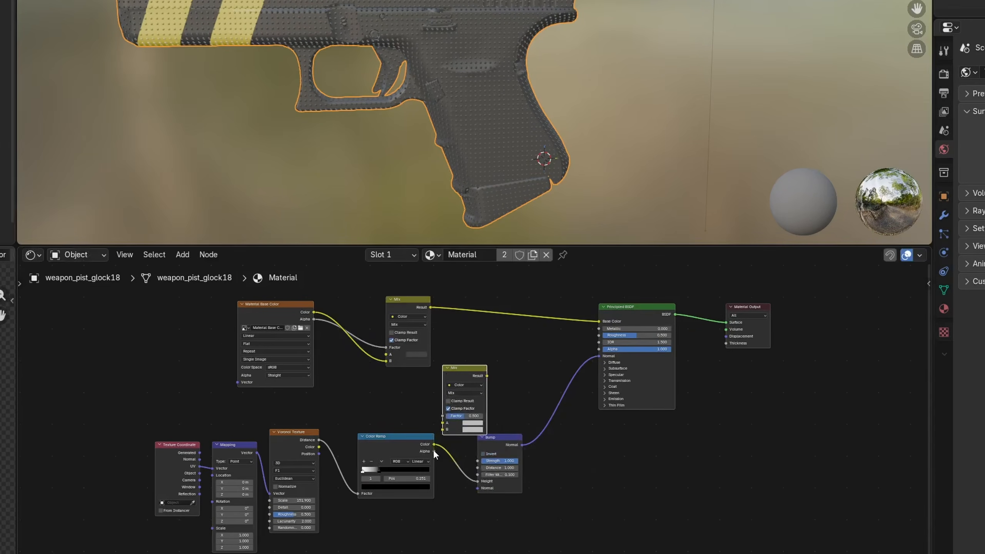
pyautogui.moveTo(437, 431); pyautogui.dragTo(442, 429)
pyautogui.moveTo(313, 318); pyautogui.dragTo(442, 415)
# Link the new Mix node's Result to the Bump node's Height and arrange the Mix node between the Color Ramp and Bump
pyautogui.moveTo(493, 443); pyautogui.dragTo(530, 426)
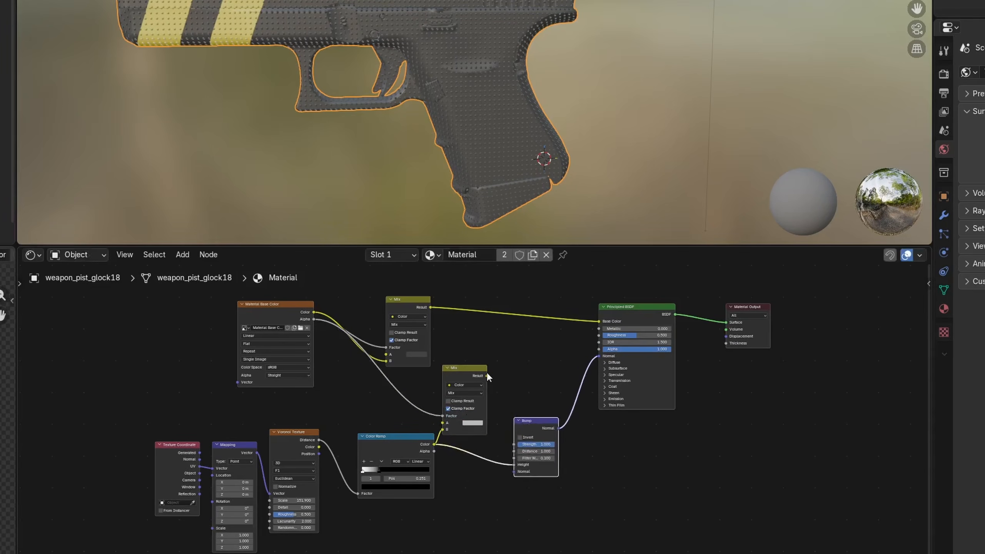
pyautogui.moveTo(487, 375); pyautogui.dragTo(512, 464)
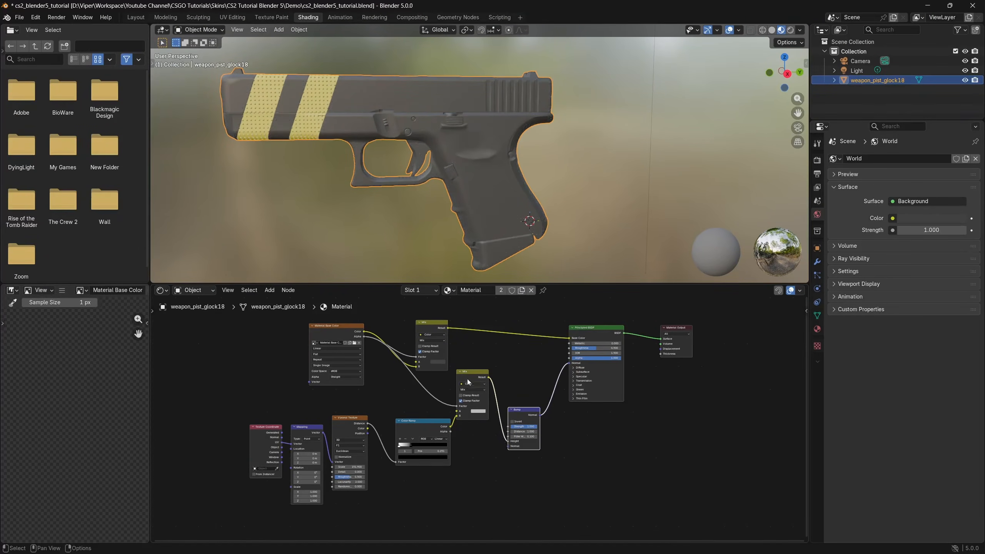
pyautogui.moveTo(467, 379); pyautogui.dragTo(476, 426)
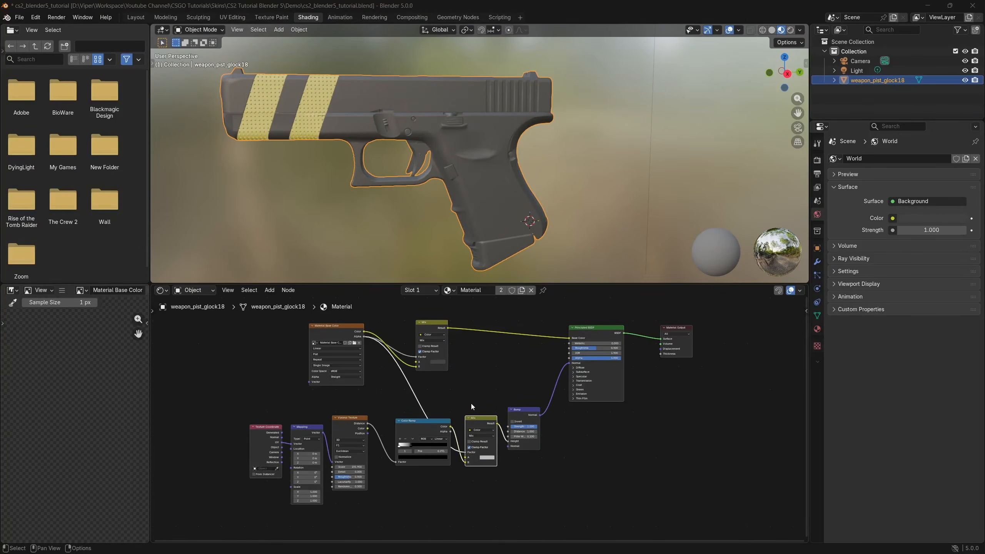
# Add a Noise Texture node below the Voronoi Texture and feed its Vector from the Mapping node
pyautogui.moveTo(471, 403); pyautogui.dragTo(480, 346, button='middle')
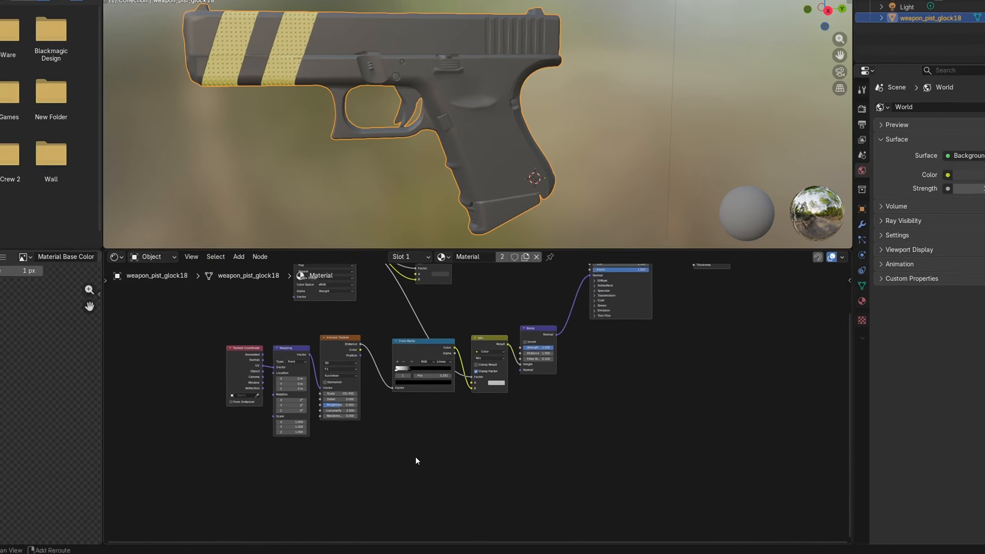
pyautogui.hotkey('shift', 'a')
pyautogui.moveTo(425, 478)
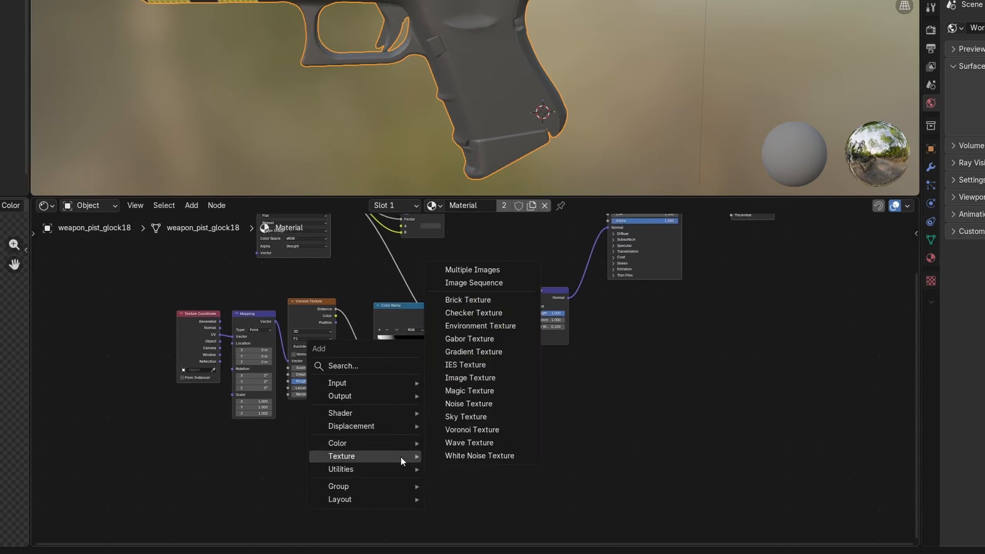
pyautogui.click(469, 404)
pyautogui.click(370, 420)
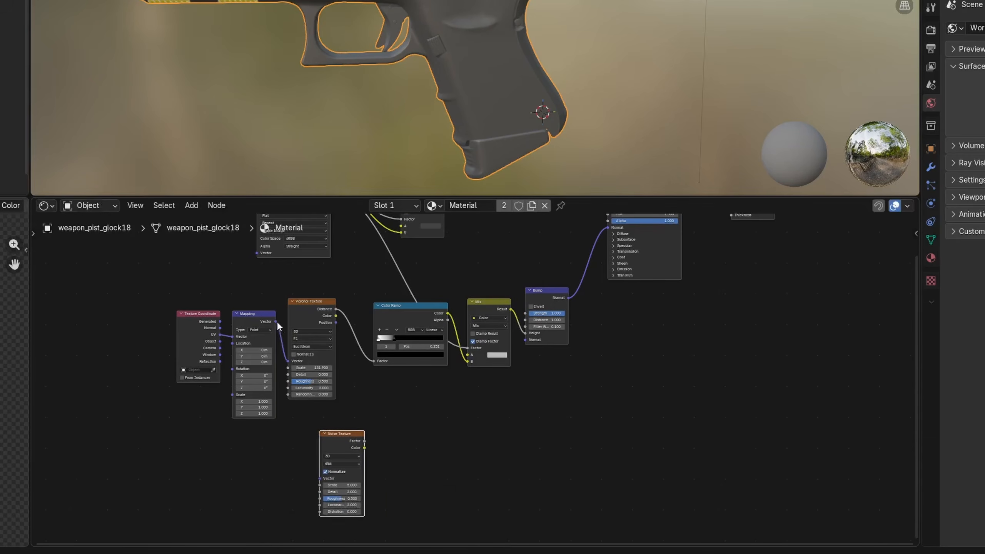
pyautogui.moveTo(276, 322); pyautogui.dragTo(319, 477)
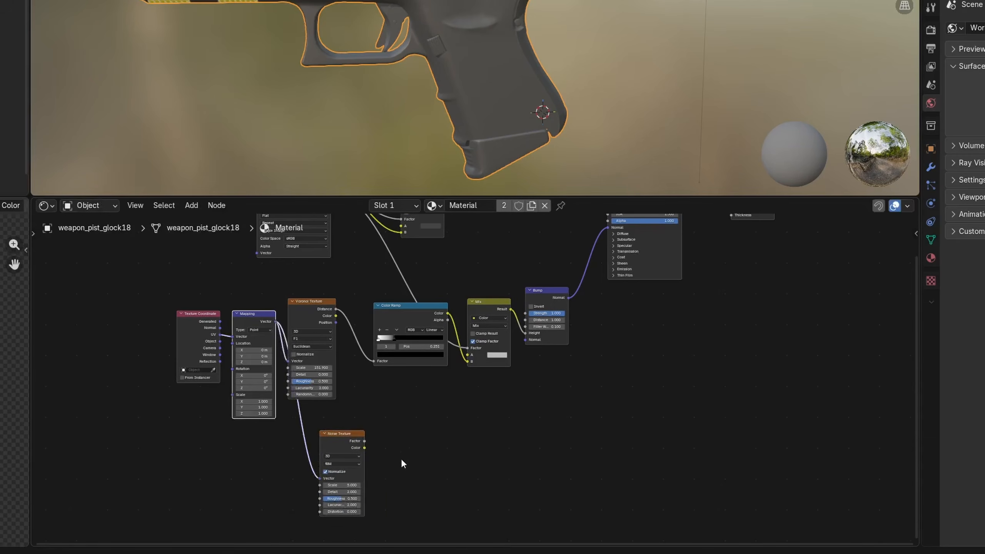
# Add a second Color Ramp fed by the Noise Texture's Color, and link its Color output to input A of the bump Mix node
pyautogui.click(420, 454)
pyautogui.hotkey('shift', 'a')
pyautogui.moveTo(417, 442)
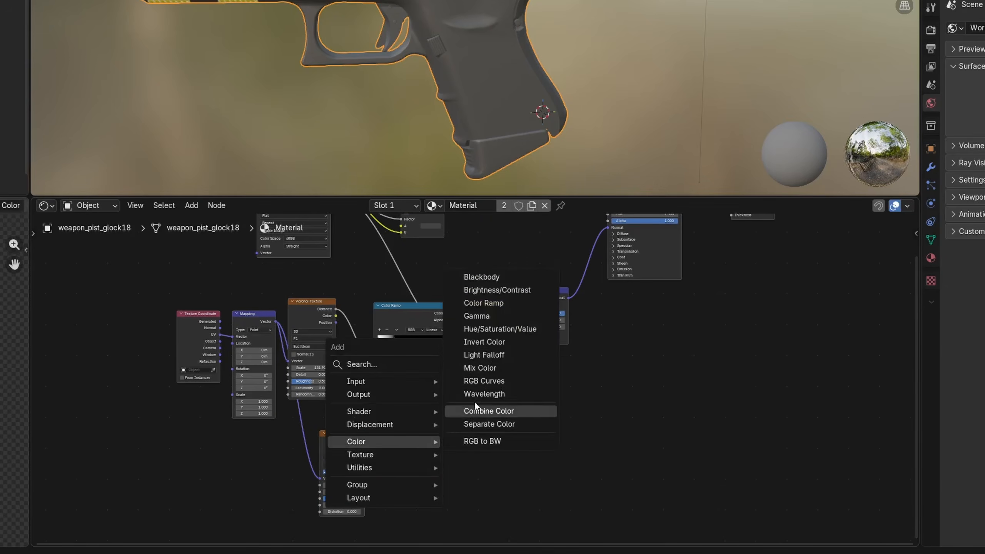
pyautogui.click(508, 303)
pyautogui.click(380, 436)
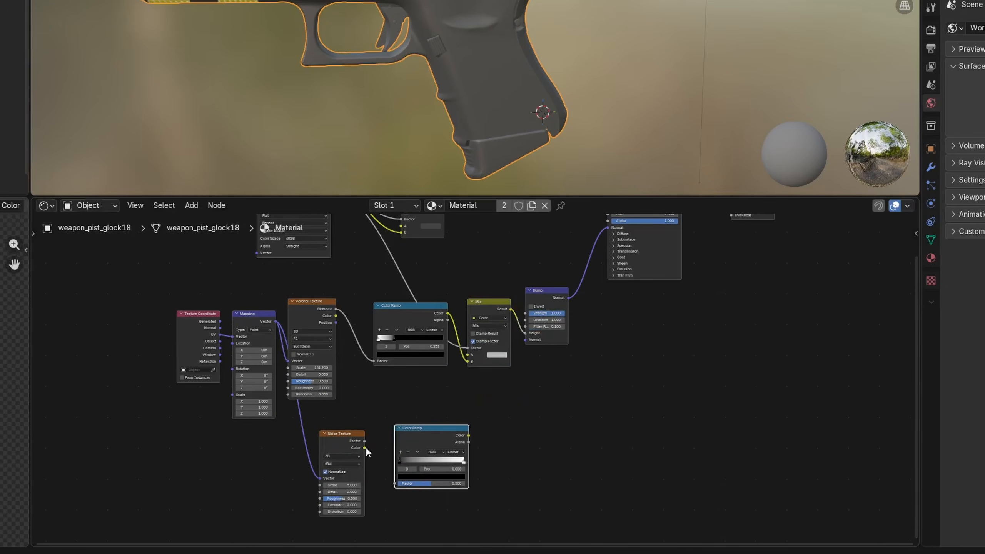
pyautogui.moveTo(365, 447); pyautogui.dragTo(394, 483)
pyautogui.moveTo(469, 434); pyautogui.dragTo(468, 361)
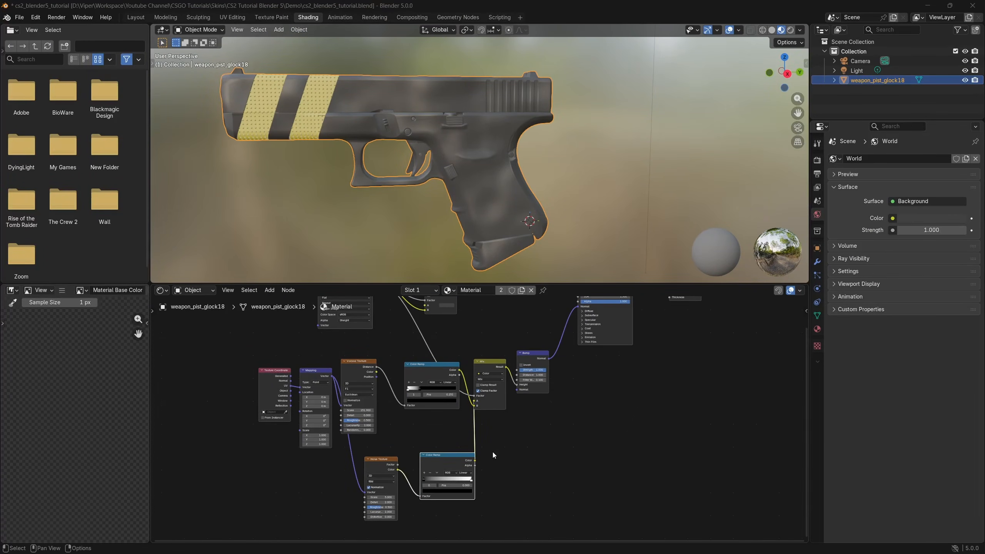
# Set the Noise Texture's Scale to about 94 and its Distortion to about 2.8
pyautogui.scroll(3, 402, 512)
pyautogui.moveTo(402, 512); pyautogui.dragTo(402, 481, button='middle')
pyautogui.scroll(-1, 390, 480)
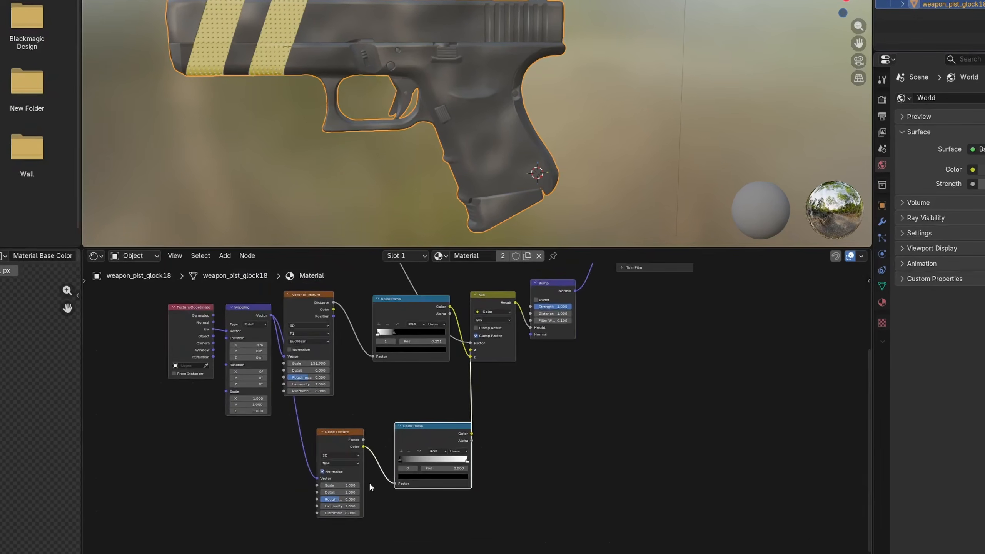
pyautogui.moveTo(349, 486); pyautogui.dragTo(392, 485)
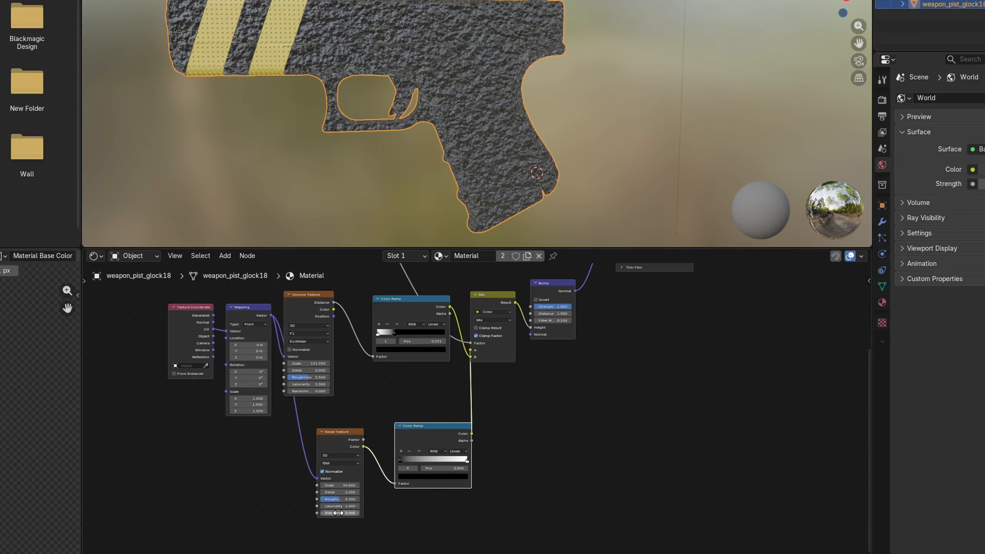
pyautogui.moveTo(338, 512); pyautogui.dragTo(363, 513)
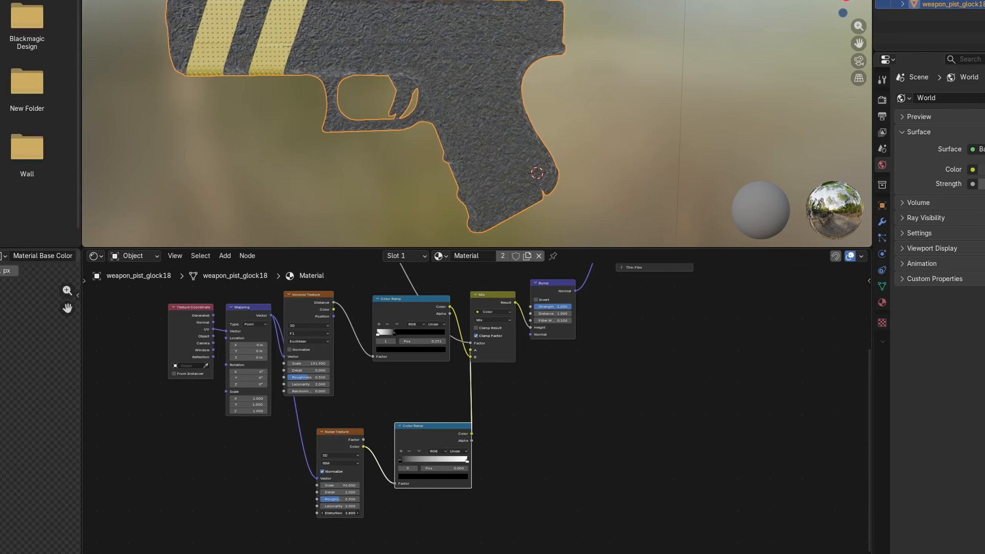
# Brighten the noise Color Ramp's black stop to near white and move its end stop to about position 0.444
pyautogui.click(410, 475)
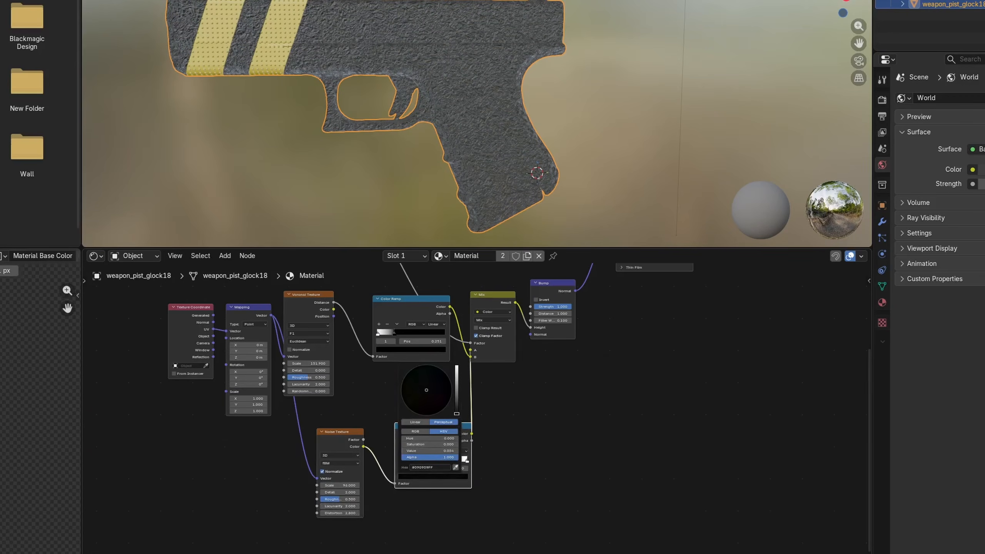
pyautogui.moveTo(458, 415); pyautogui.dragTo(457, 365)
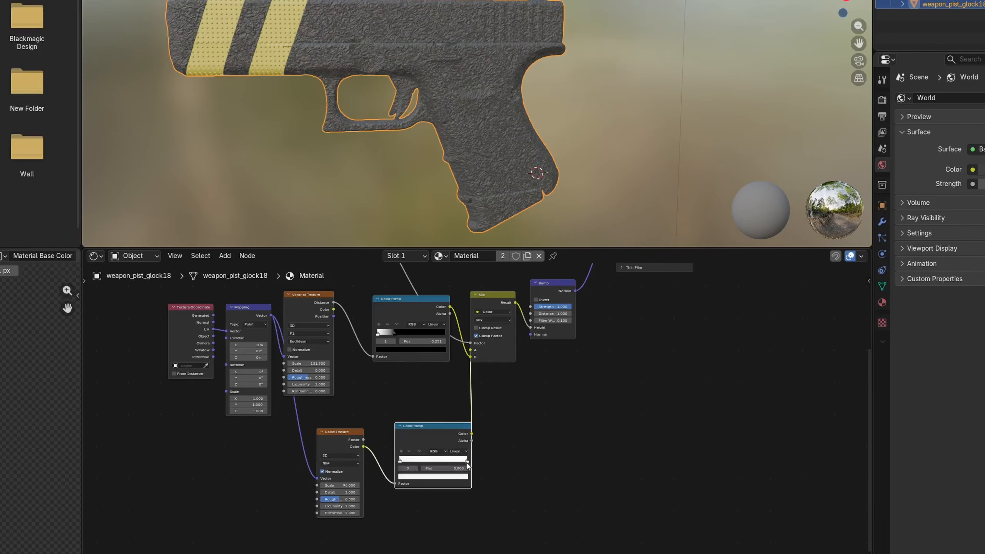
pyautogui.moveTo(467, 463); pyautogui.dragTo(429, 463)
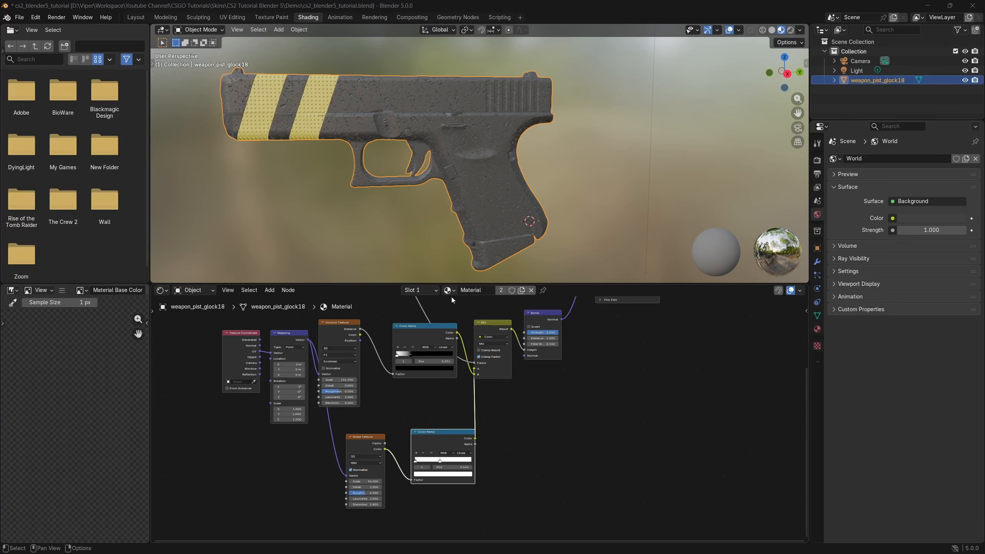
# In the Texture Paint workspace, add a blank 4096 × 4096 px Bump paint slot with Alpha to the material
pyautogui.click(271, 17)
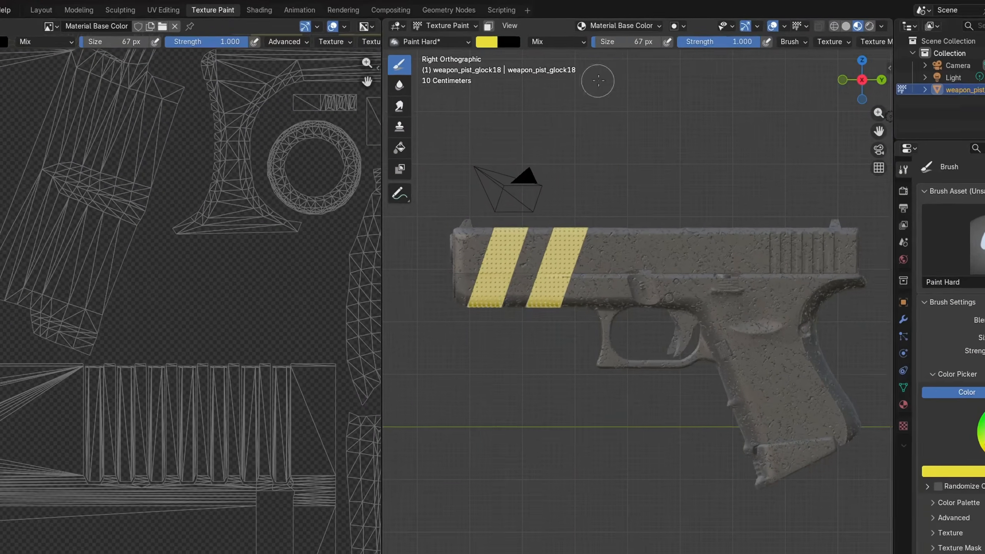
pyautogui.click(635, 24)
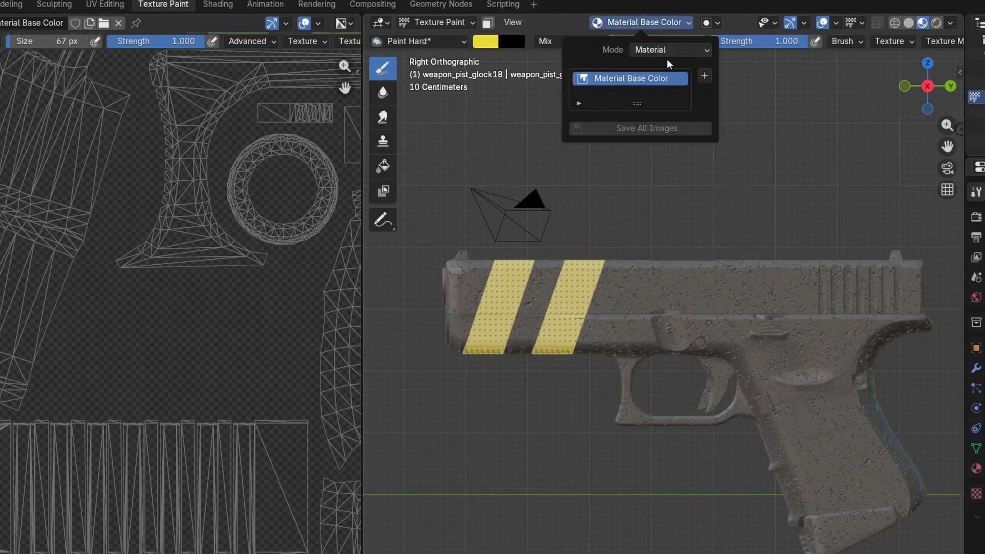
pyautogui.click(707, 77)
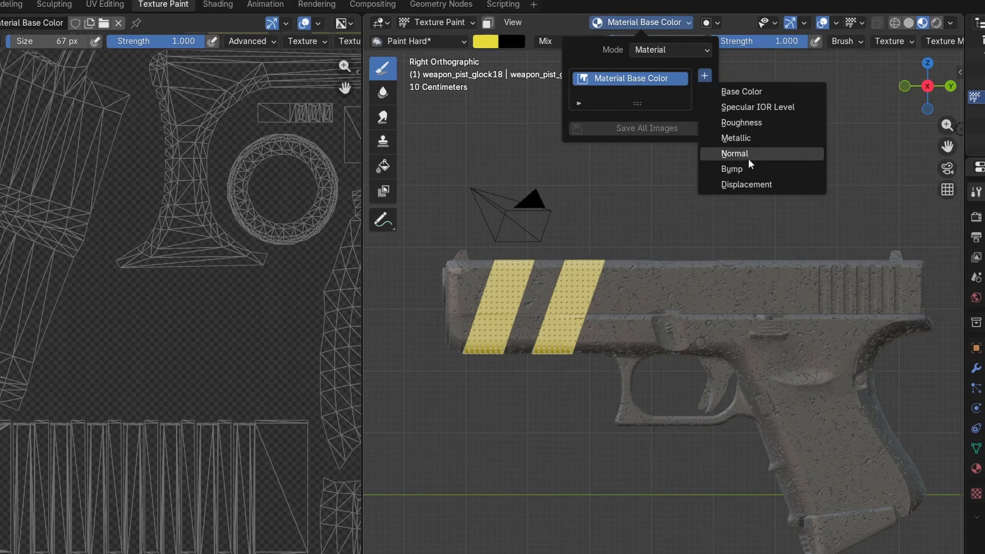
pyautogui.click(749, 168)
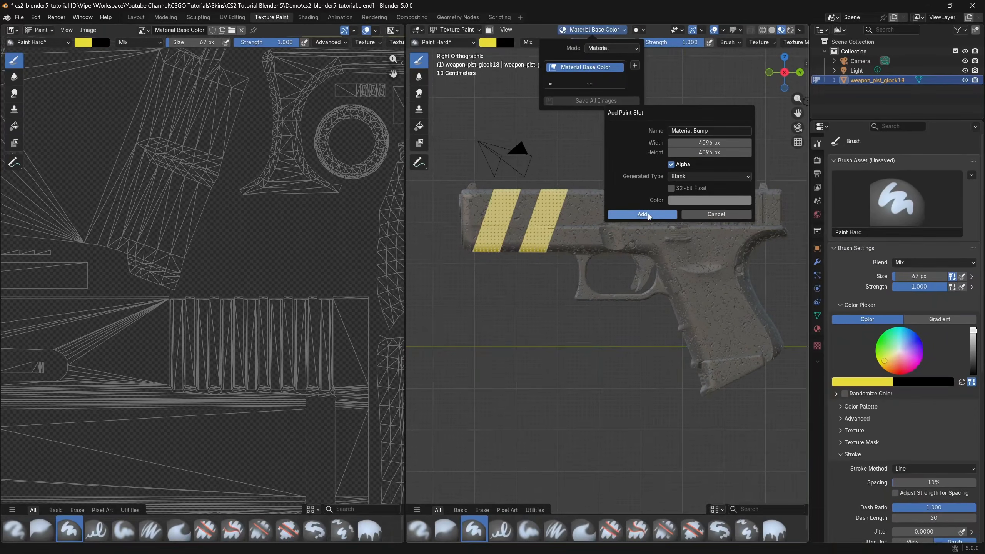
pyautogui.click(643, 215)
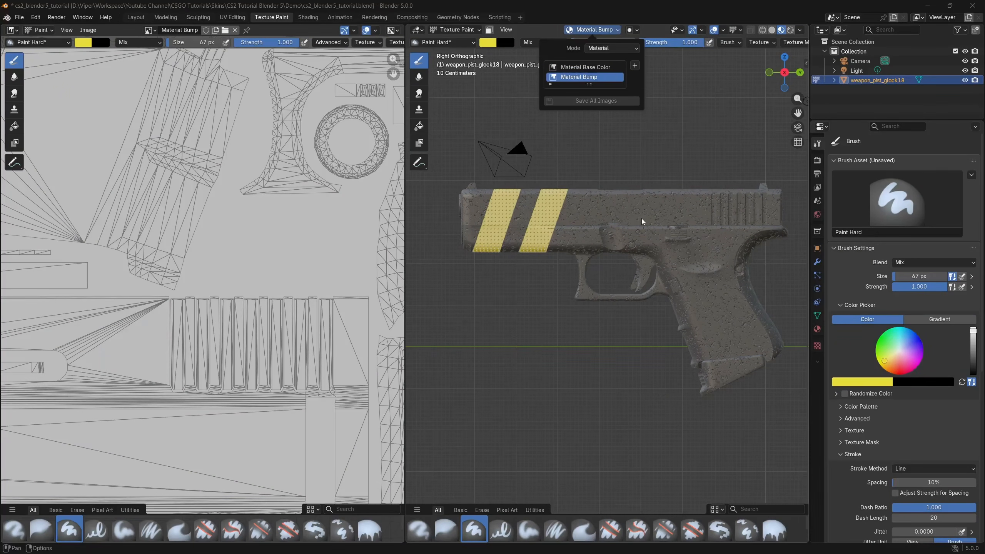
# In the Shading workspace, move the Material Bump texture and its Bump node below the noise nodes, and link that Bump's Normal to the upper Bump's Normal
pyautogui.click(308, 18)
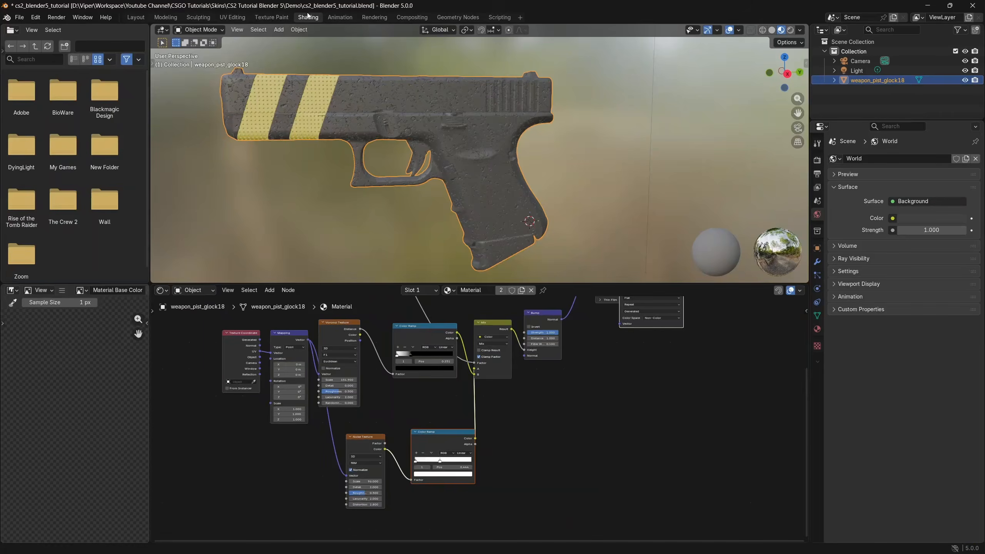
pyautogui.moveTo(493, 407); pyautogui.dragTo(403, 463, button='middle')
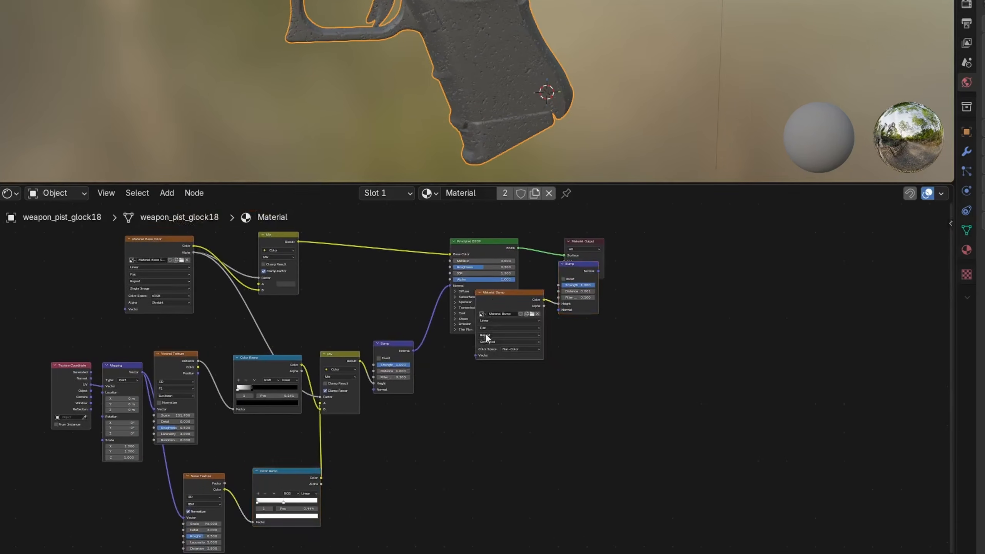
pyautogui.click(485, 333)
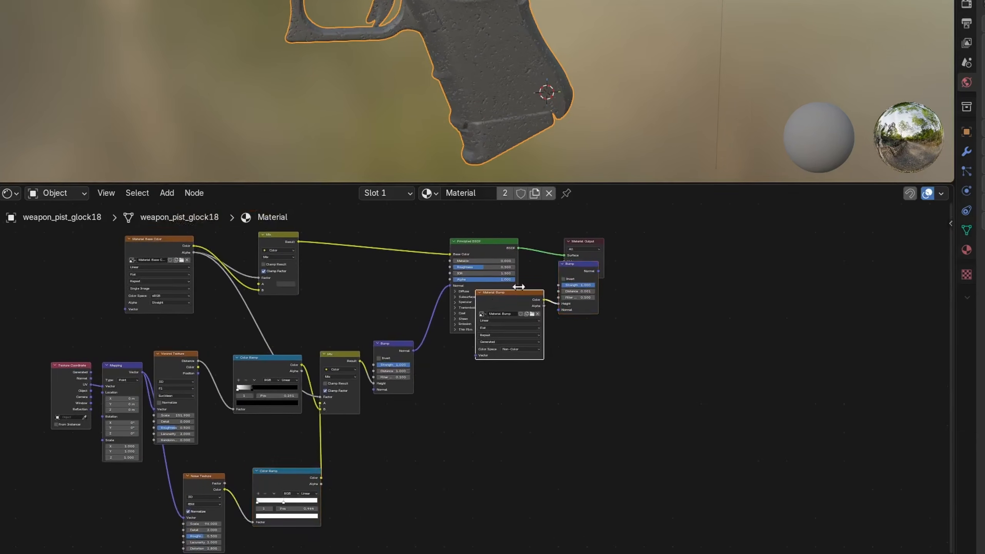
pyautogui.keyDown('shift'); pyautogui.click(578, 266); pyautogui.keyUp('shift')
pyautogui.moveTo(420, 524); pyautogui.dragTo(436, 473, button='middle')
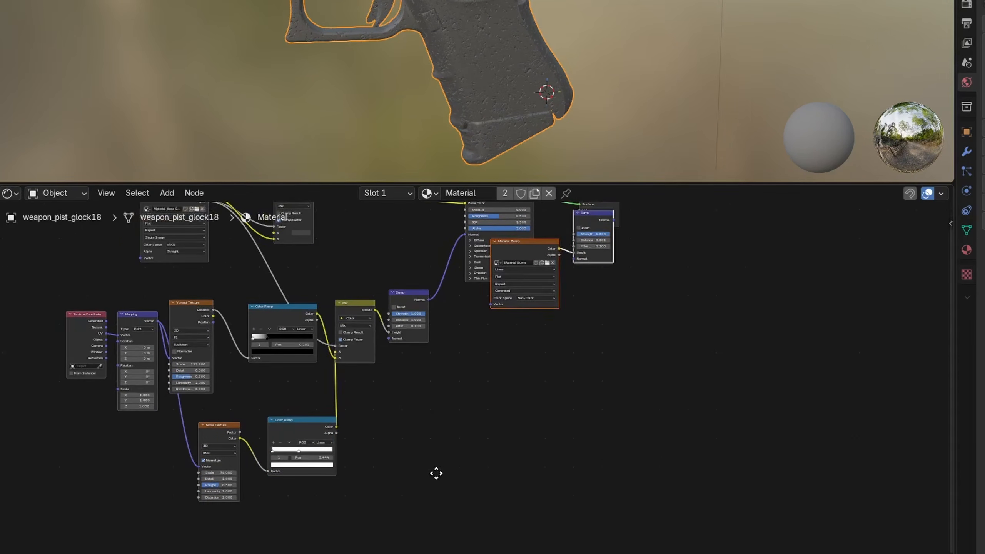
pyautogui.moveTo(512, 258); pyautogui.dragTo(488, 326)
pyautogui.click(272, 525)
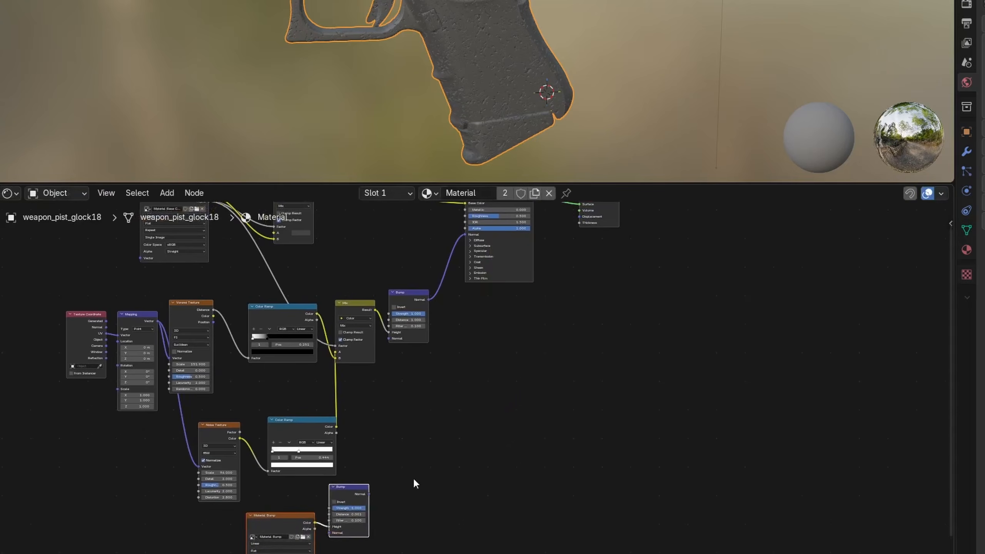
pyautogui.moveTo(413, 481); pyautogui.dragTo(417, 450, button='middle')
pyautogui.moveTo(389, 458); pyautogui.dragTo(407, 305)
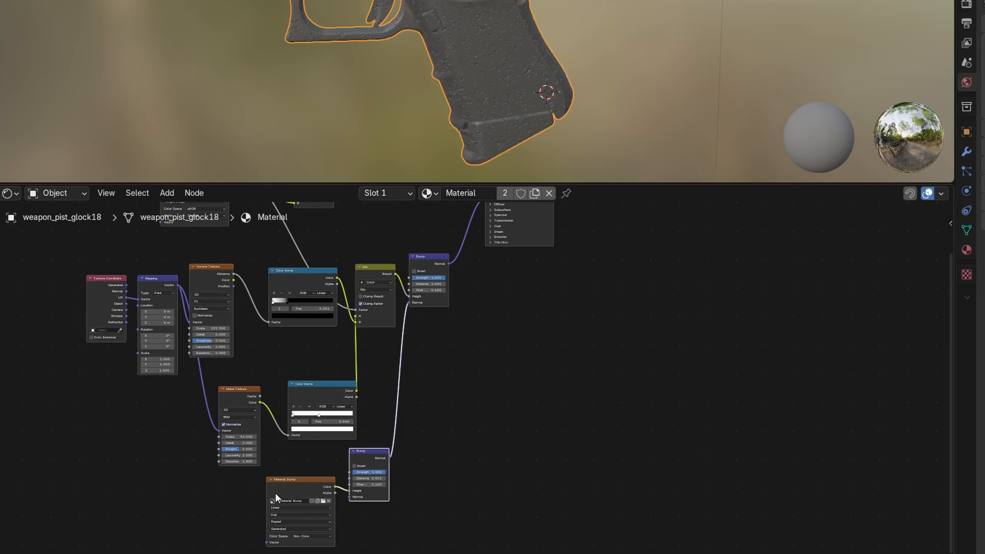
# Select the Material Bump texture to view its whole image, and set the Distance of its connected Bump node to 1
pyautogui.click(291, 489)
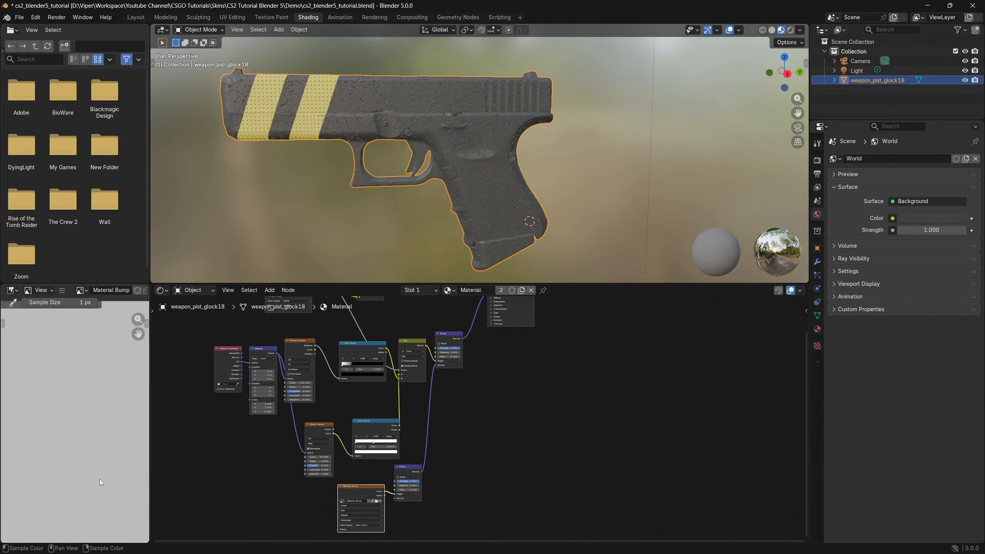
pyautogui.scroll(-2, 100, 478)
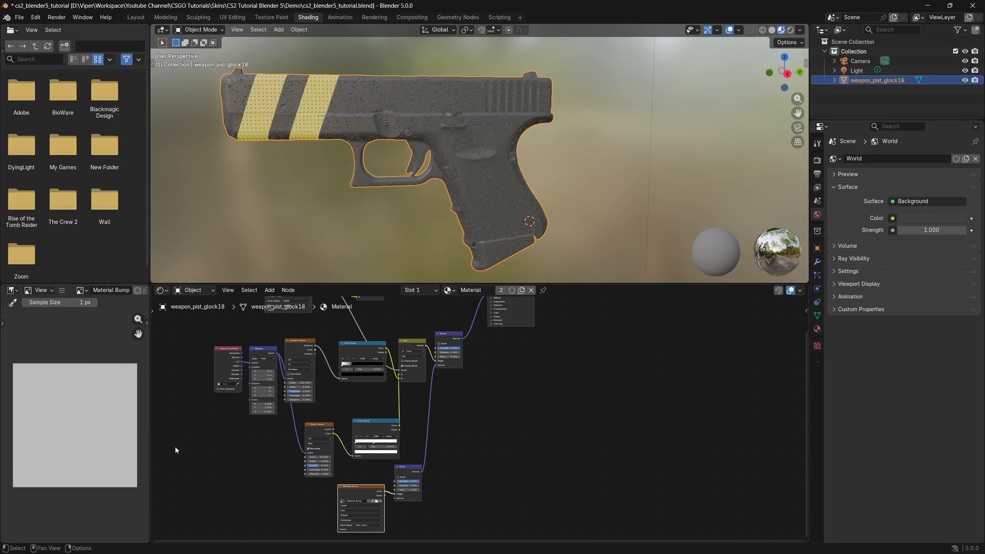
pyautogui.scroll(3, 398, 524)
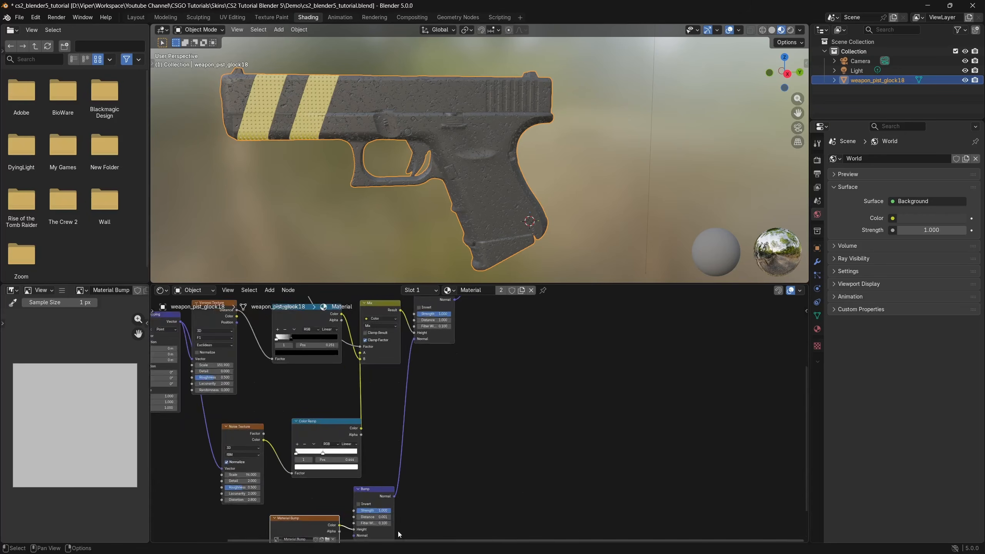
pyautogui.click(394, 475)
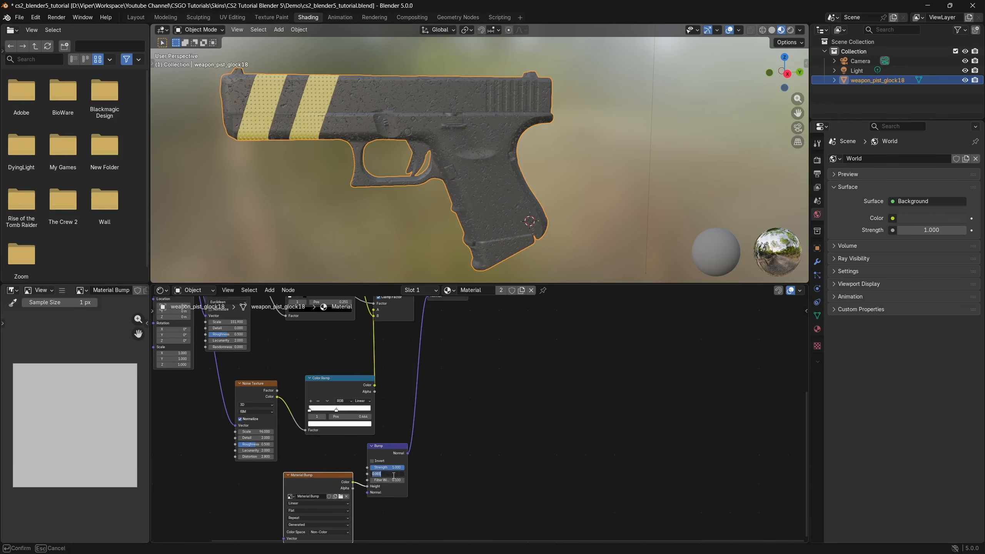
pyautogui.write('1')
pyautogui.press('Return')
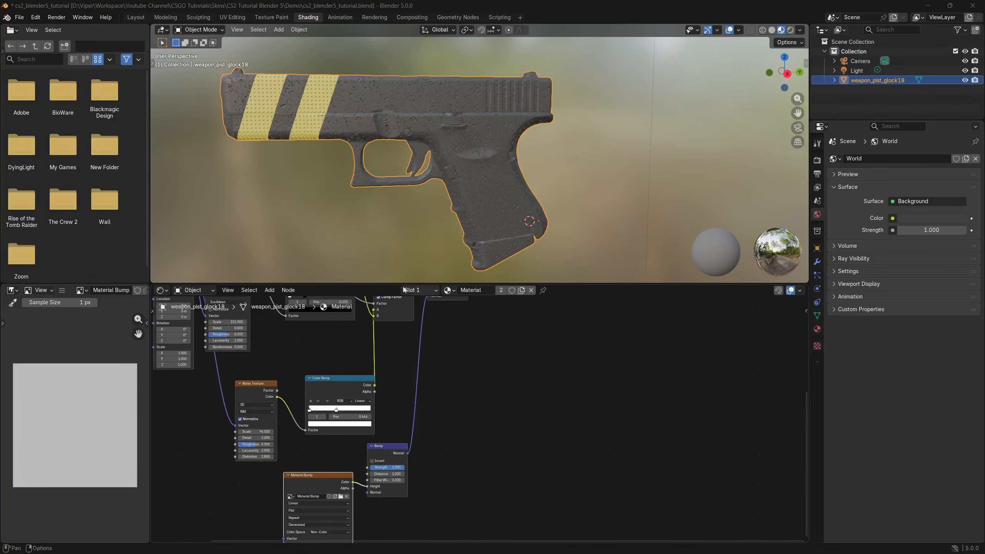
# In the Texture Paint workspace, swap the Paint Hard brush color to black and give its custom falloff the smooth curve preset
pyautogui.click(272, 17)
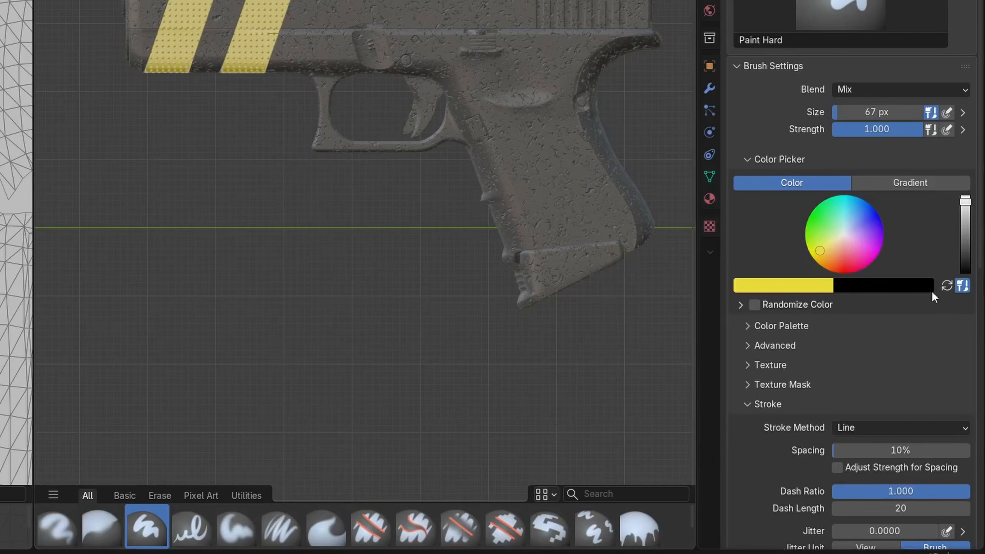
pyautogui.click(946, 285)
pyautogui.scroll(-10, 862, 334)
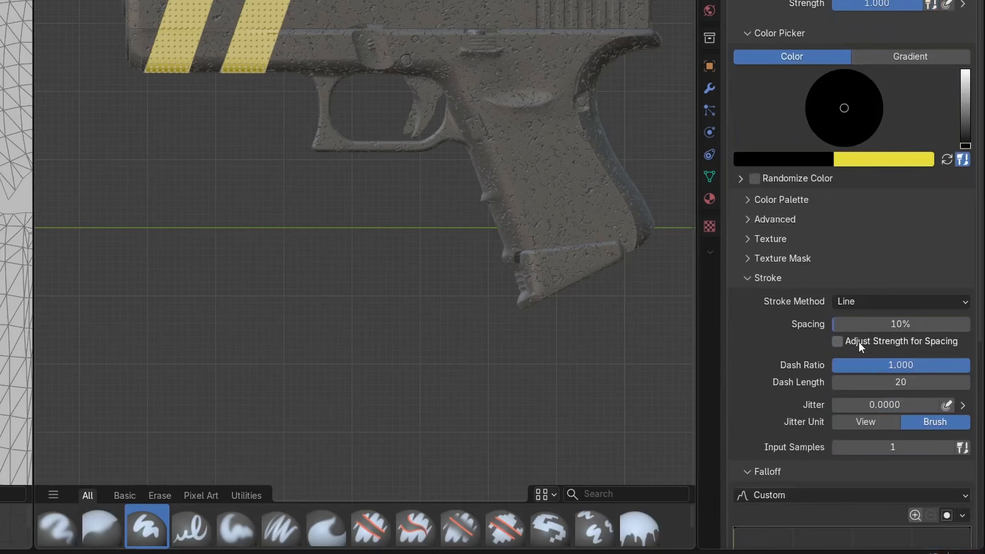
pyautogui.scroll(-4, 835, 401)
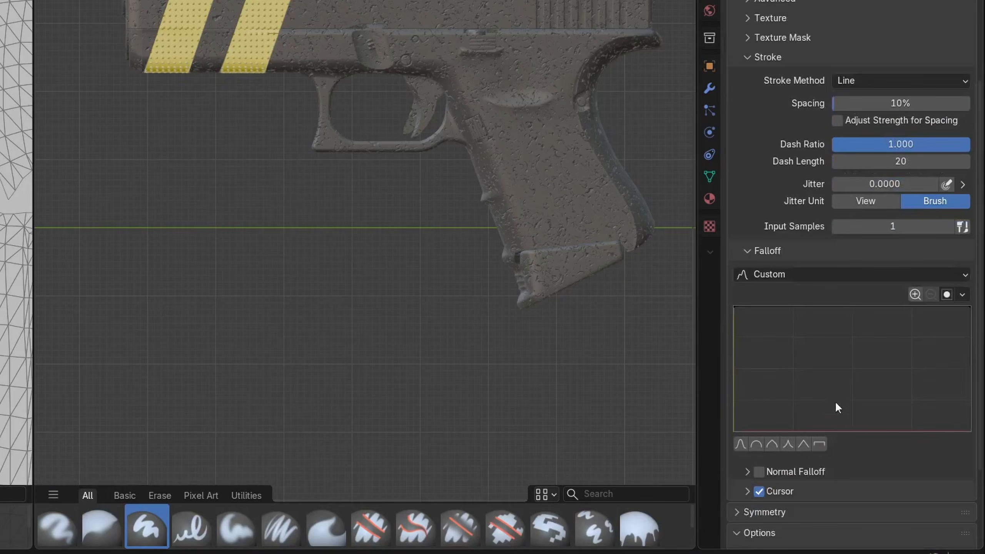
pyautogui.click(743, 446)
pyautogui.scroll(1, 814, 275)
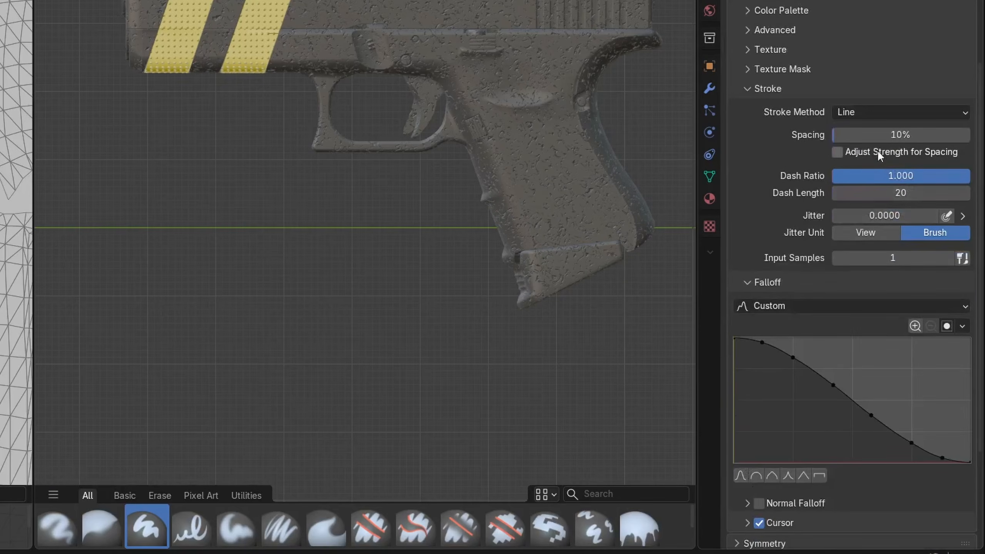
# Set the brush's stroke spacing to 250%
pyautogui.click(893, 137)
pyautogui.write('250')
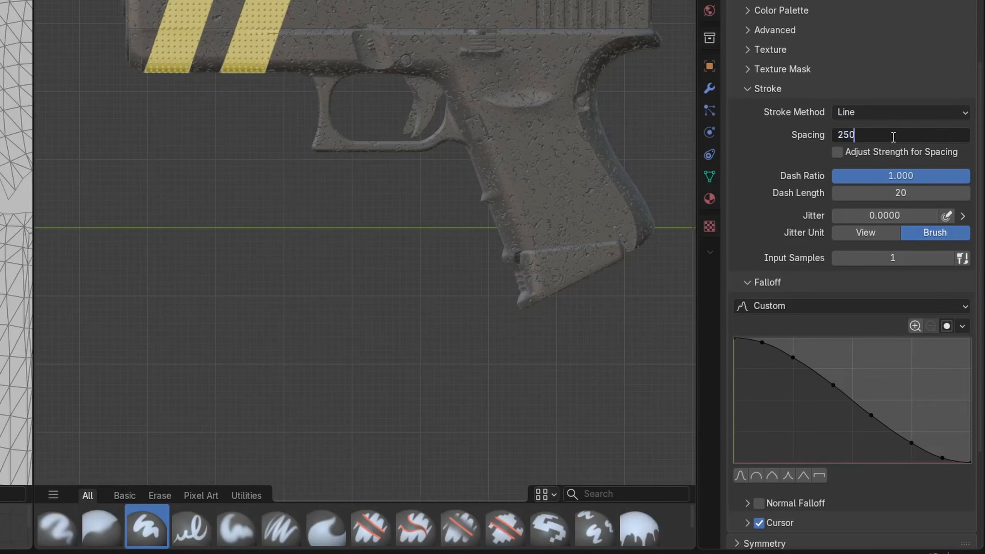
pyautogui.press('Return')
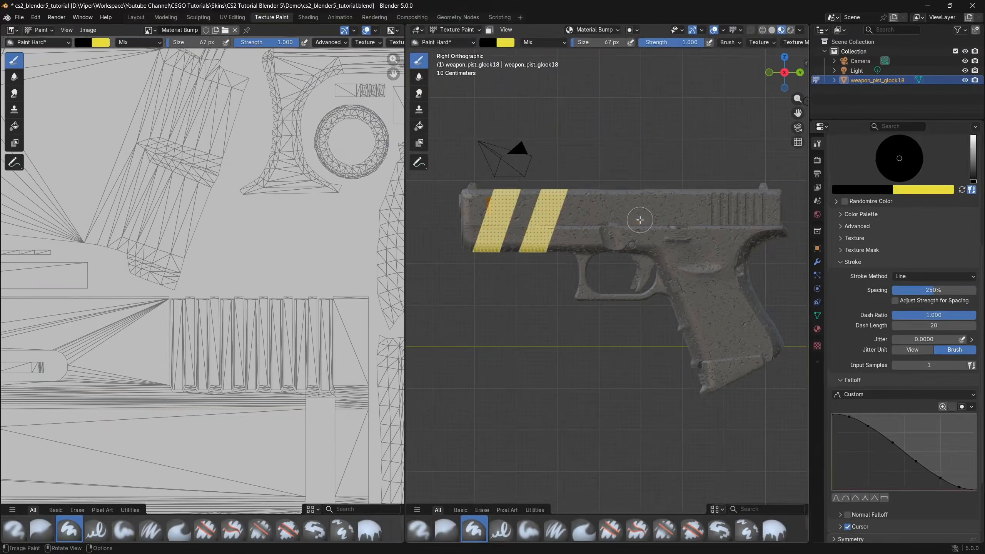
# In Edit Mode, clear the selection, select the linked faces of the pistol's slide, and return to Texture Paint mode
pyautogui.press('Tab')
pyautogui.hotkey('alt', 'a')
pyautogui.press('l')
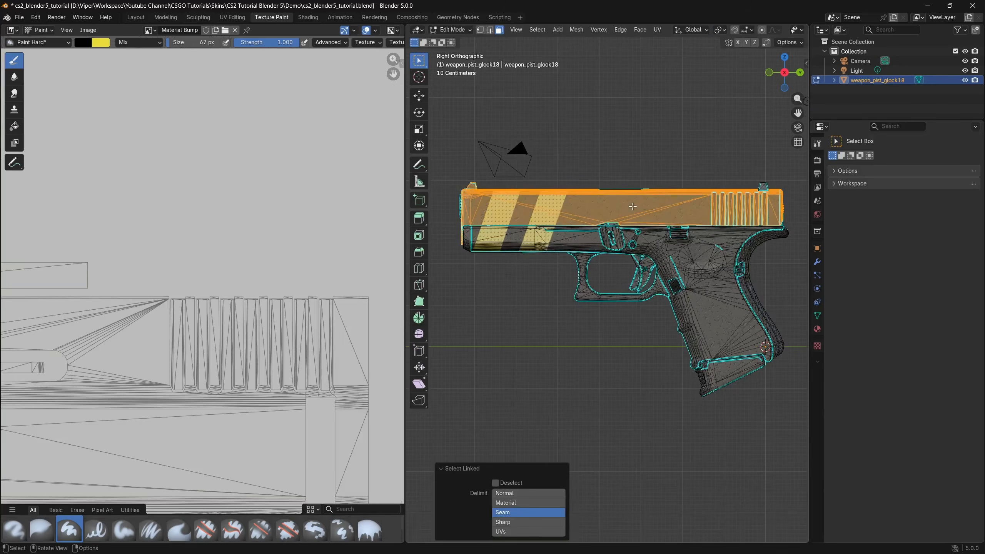
pyautogui.press('Tab')
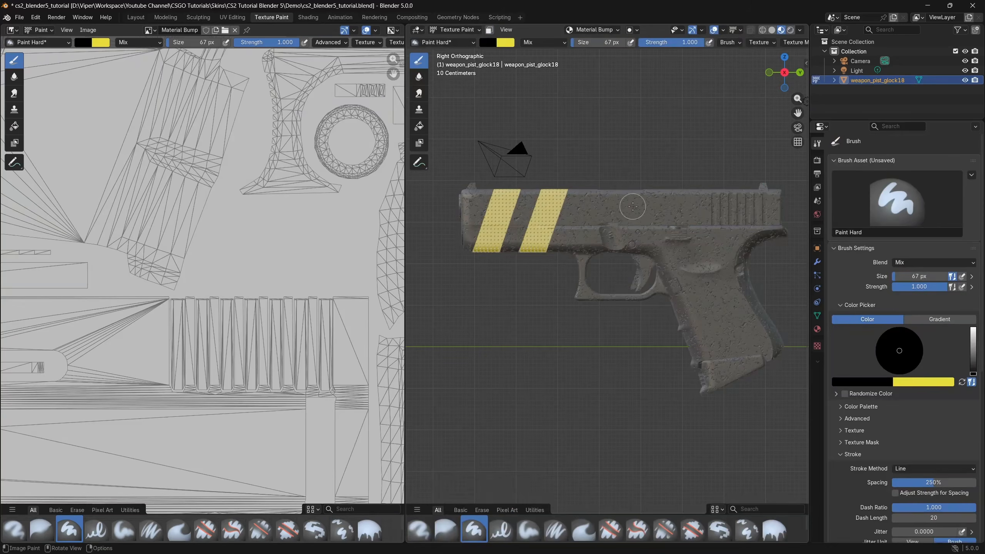
# Reduce the brush size to 18 px and paint two horizontal rows of dots on the slide between the stripes and rear serrations
pyautogui.press('f')
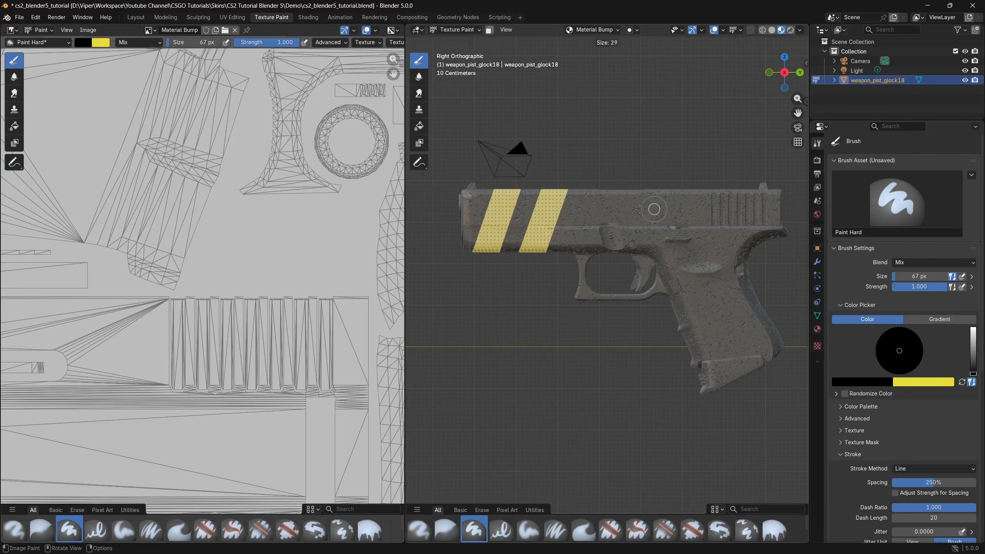
pyautogui.click(636, 207)
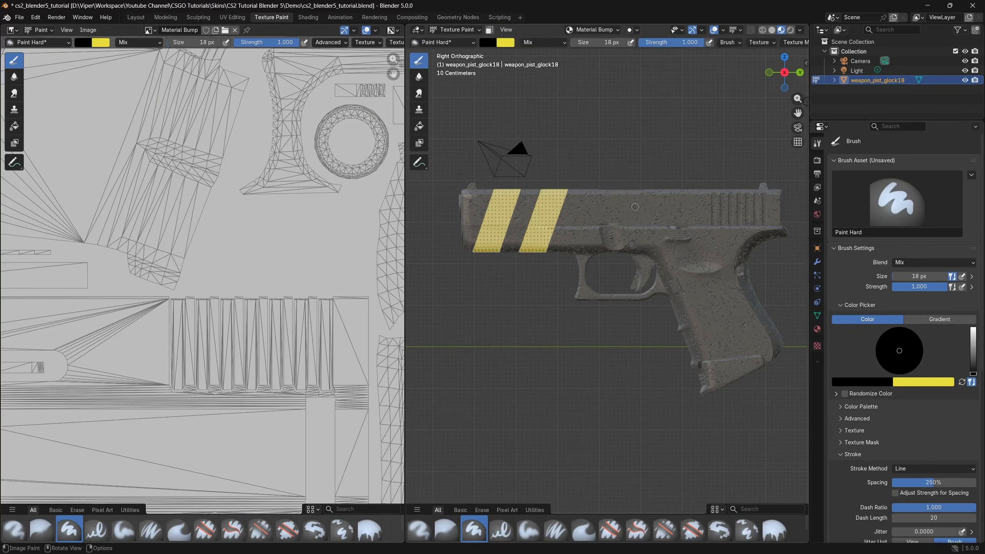
pyautogui.moveTo(703, 202)
pyautogui.mouseDown()
pyautogui.moveTo(674, 202)
pyautogui.moveTo(634, 162)
pyautogui.moveTo(634, 201)
pyautogui.moveTo(578, 202)
pyautogui.mouseUp()
pyautogui.moveTo(694, 213); pyautogui.dragTo(590, 214)
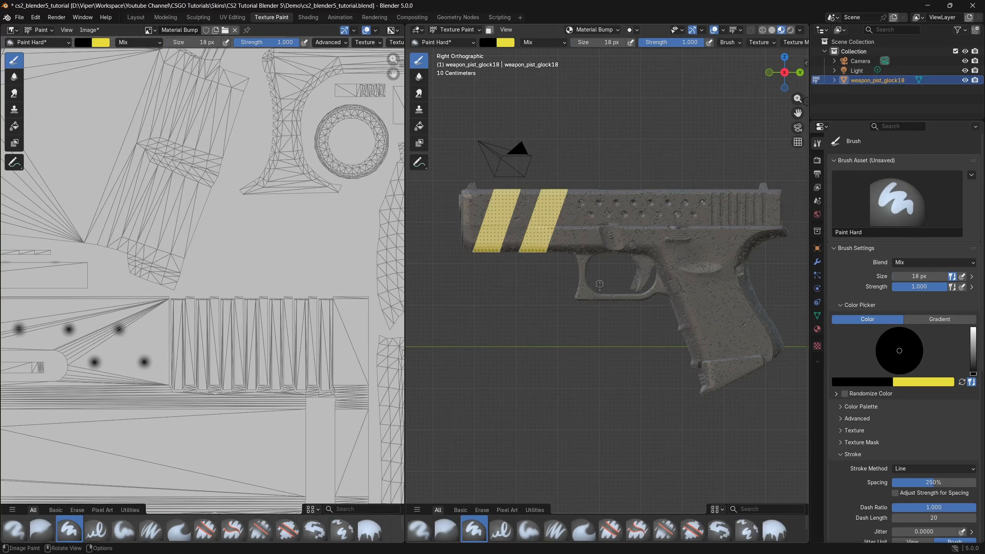
# Save the painted bump image as Material Bump.png in the Demo folder, using PNG with RGBA color and 8-bit depth
pyautogui.click(89, 30)
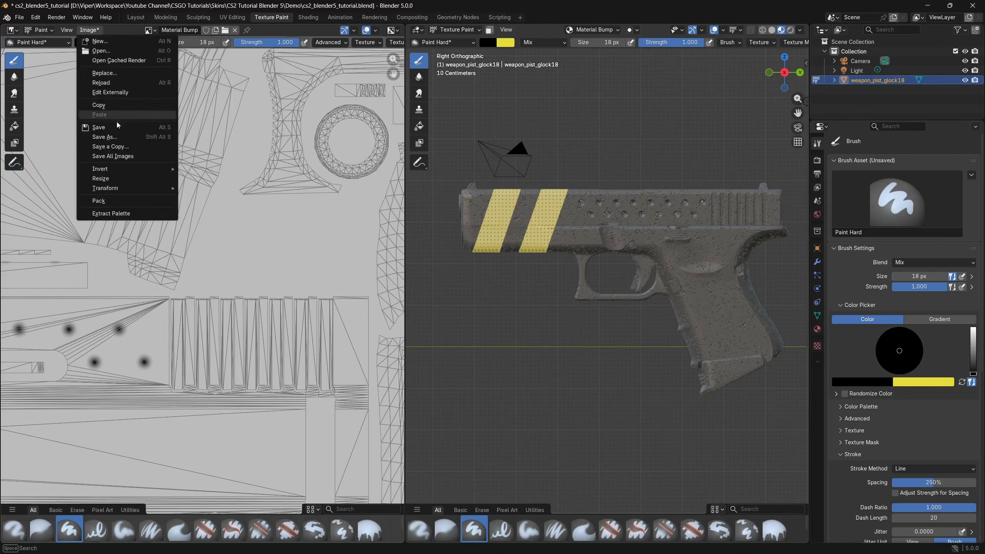
pyautogui.click(116, 137)
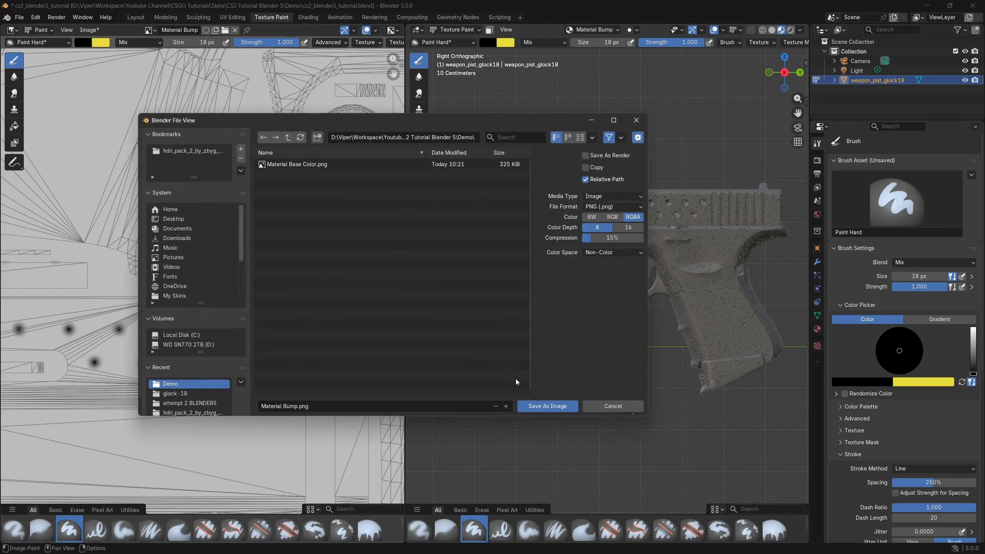
pyautogui.click(533, 405)
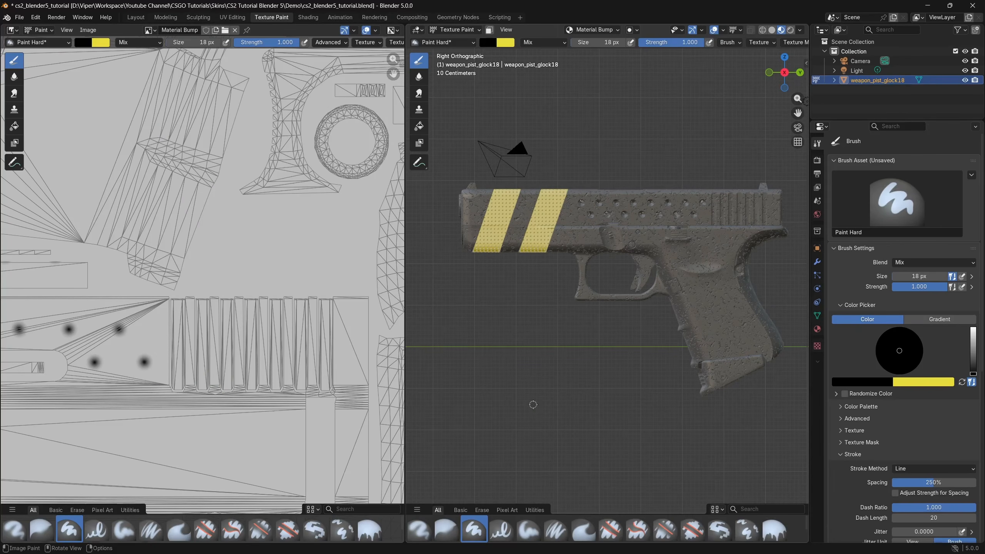
# In the Shading workspace, add an unconnected Image Texture node above the Principled BSDF node
pyautogui.hotkey('ctrl', 'pagedown')
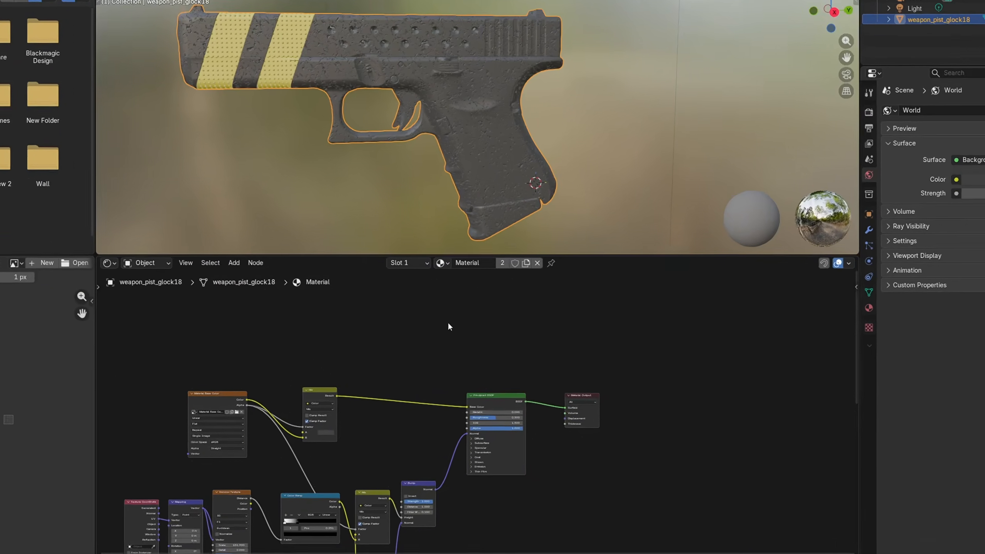
pyautogui.hotkey('shift', 'a')
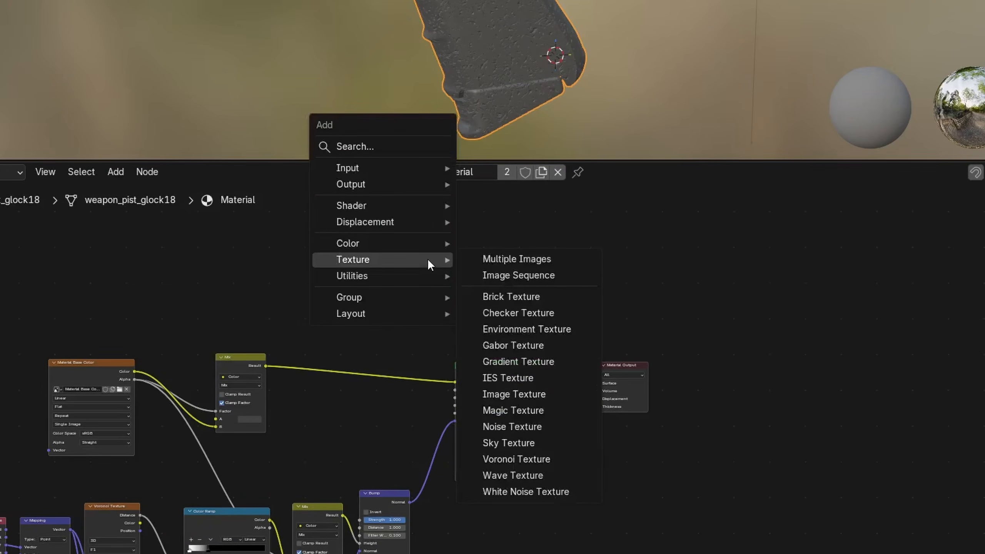
pyautogui.click(546, 394)
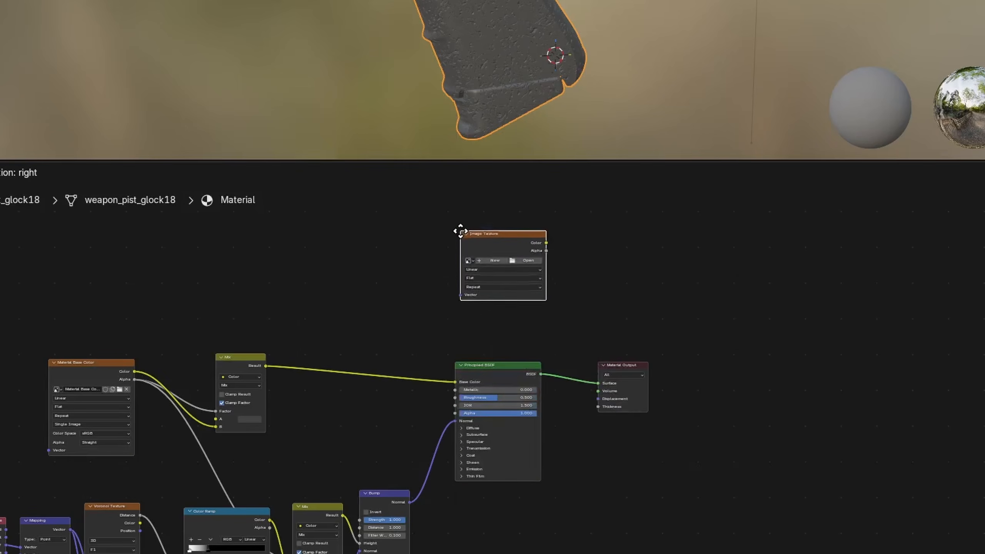
# Create a blank 4096 × 4096 px image named Bake Result in the new Image Texture node, with black color and alpha 0
pyautogui.click(494, 251)
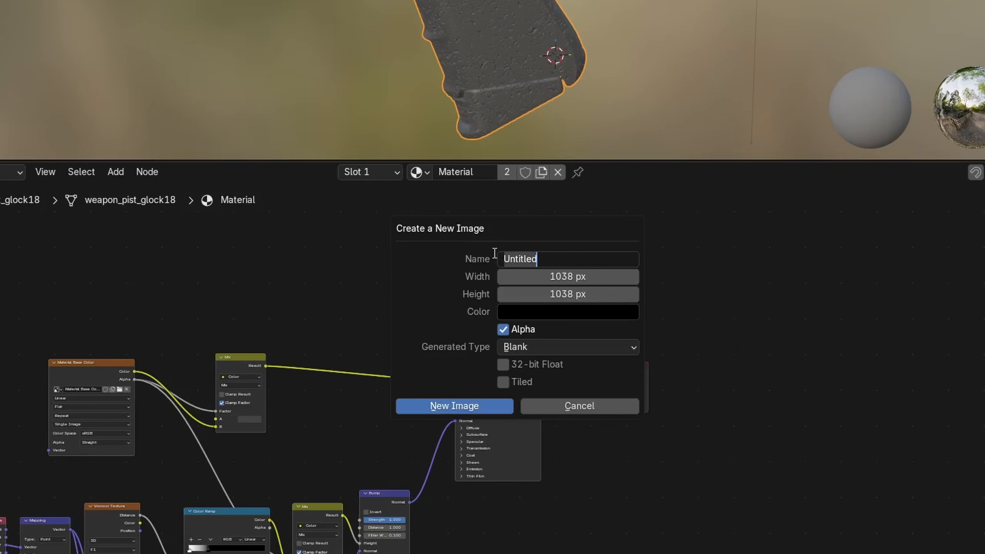
pyautogui.write('Bake Result')
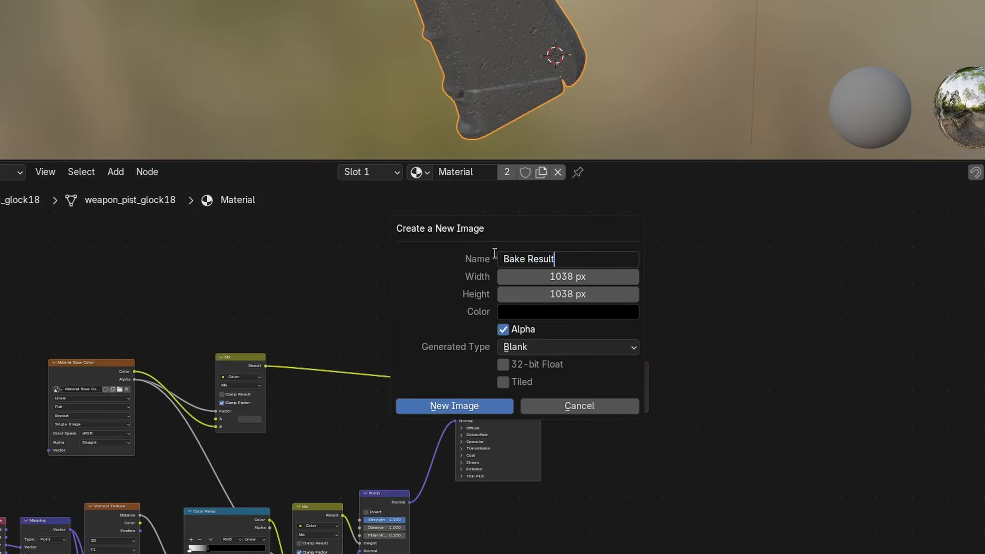
pyautogui.click(569, 278)
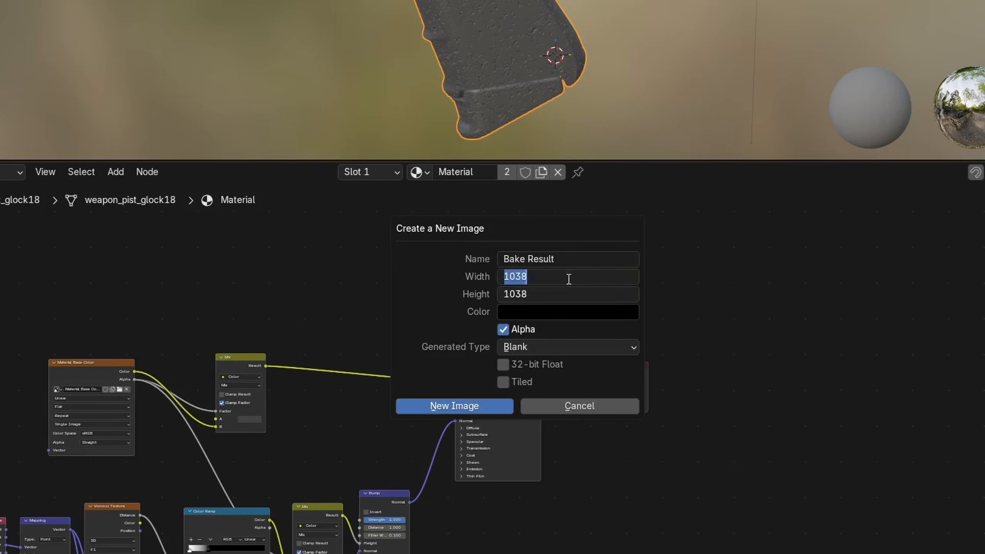
pyautogui.write('4096')
pyautogui.press('Return')
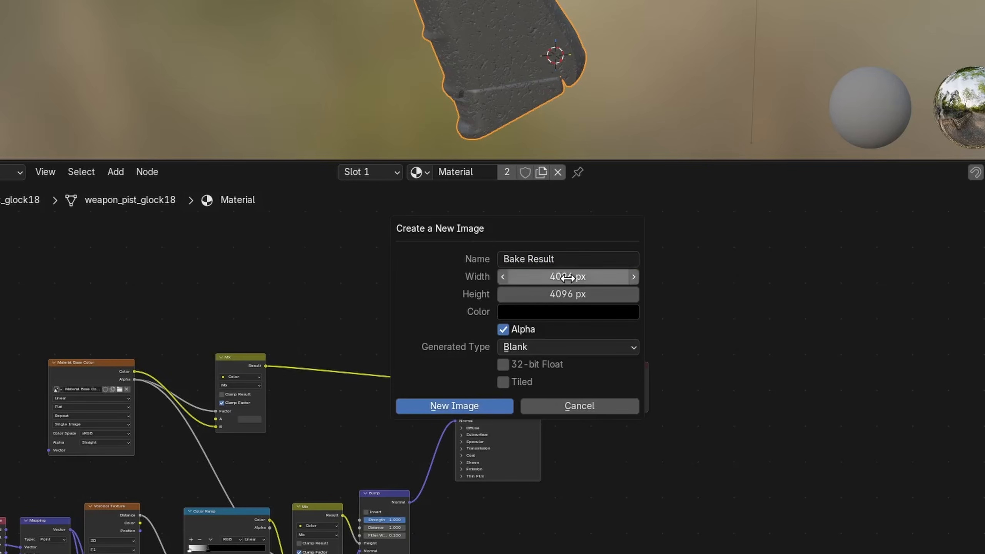
pyautogui.click(575, 310)
pyautogui.moveTo(574, 264); pyautogui.dragTo(504, 263)
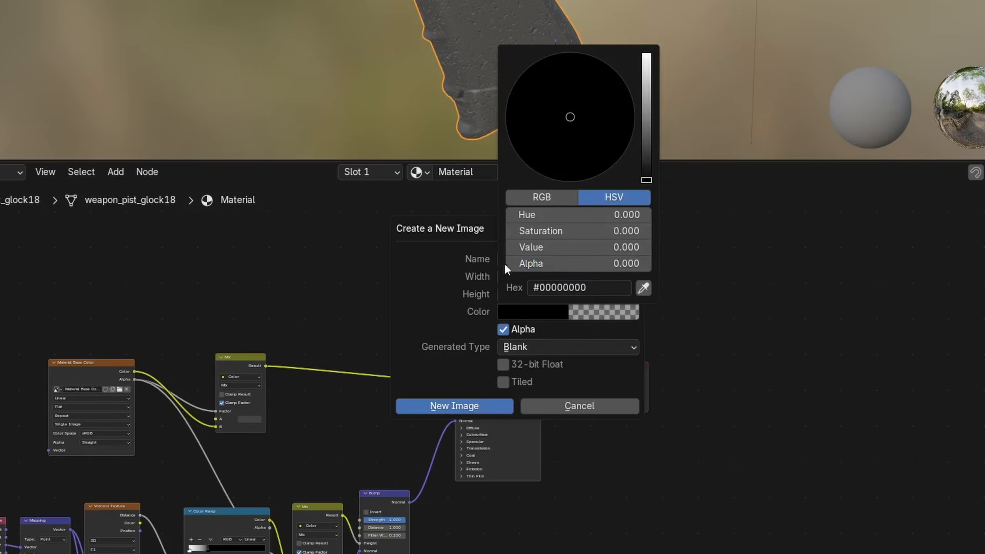
pyautogui.click(475, 405)
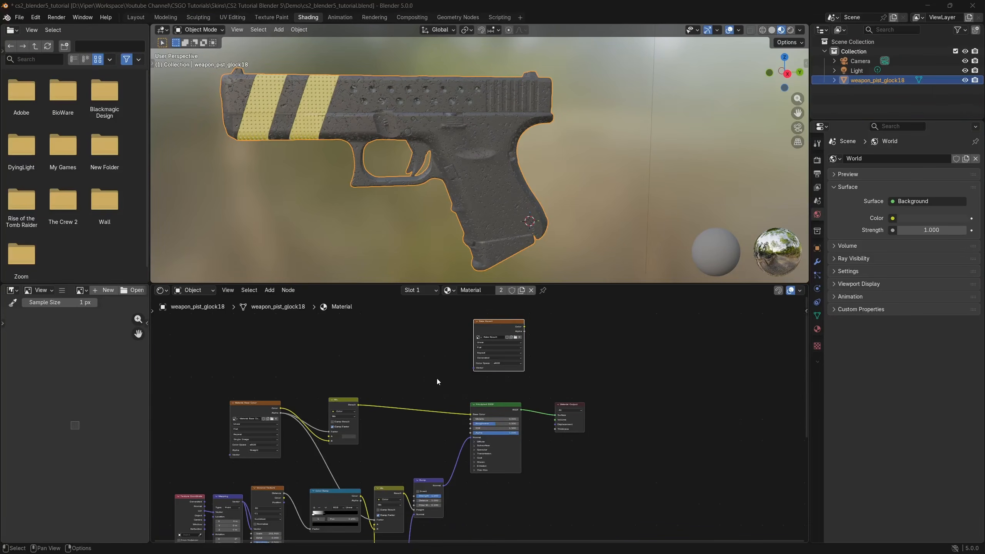
# In the UV Editing workspace, select the whole model to examine its full UV sheet, and clear the selection
pyautogui.click(233, 17)
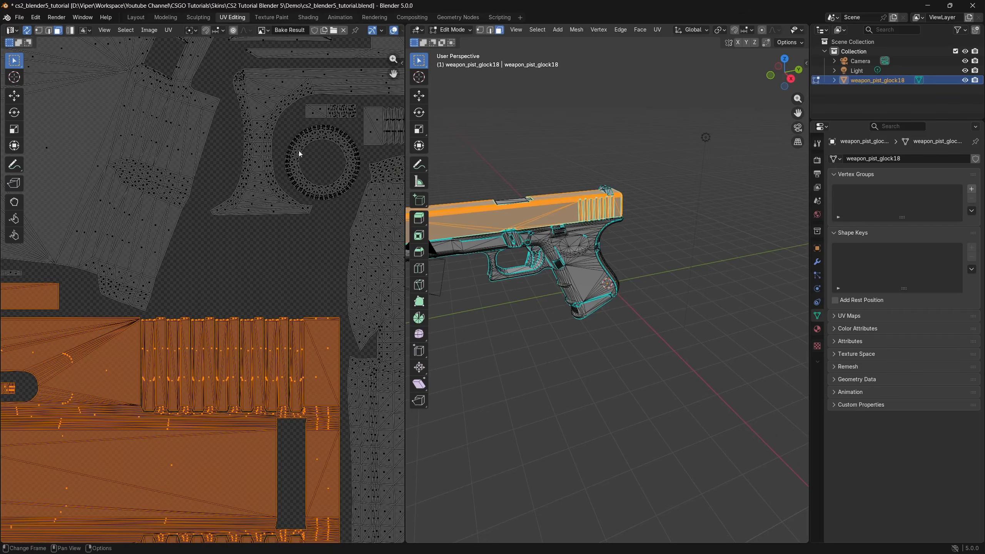
pyautogui.press('Home')
pyautogui.press('a')
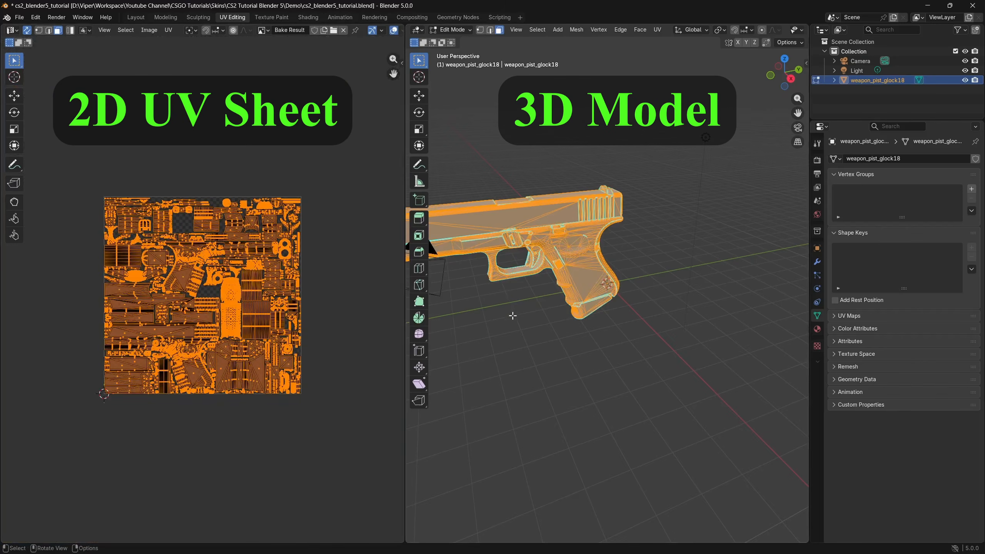
pyautogui.hotkey('alt', 'a')
pyautogui.scroll(2, 321, 304)
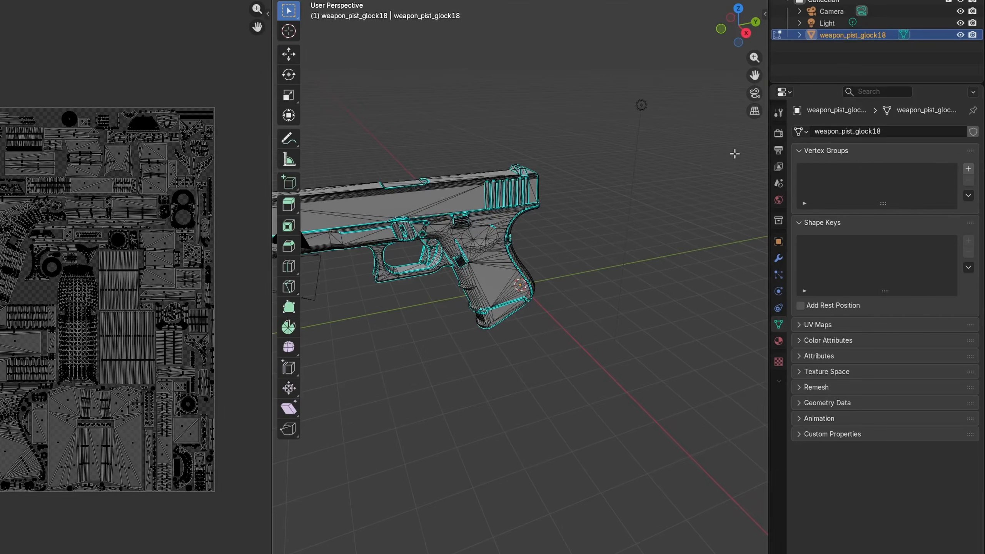
# In the render bake settings, set the Bake Type to Diffuse and disable the Direct and Indirect contributions, leaving only Color
pyautogui.click(778, 133)
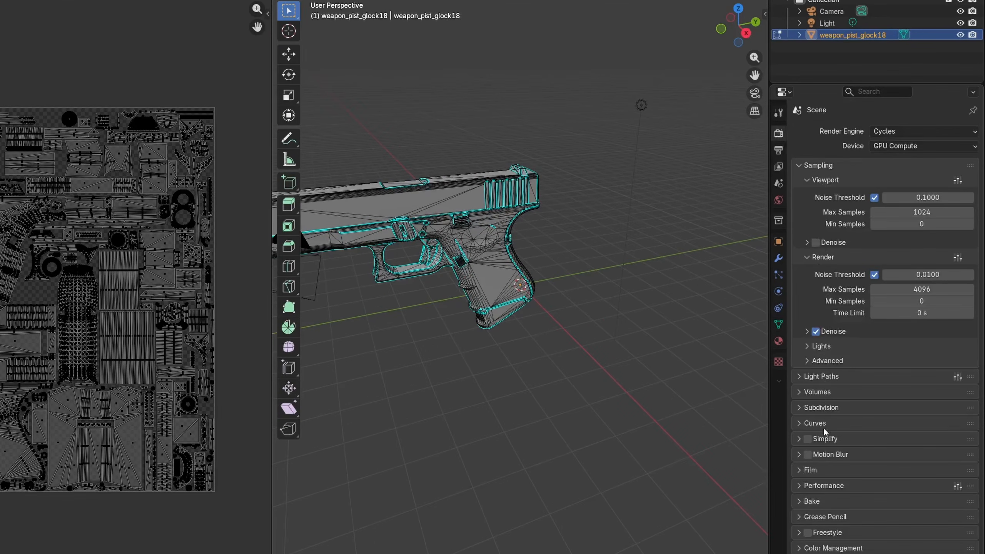
pyautogui.click(835, 501)
pyautogui.scroll(-10, 834, 501)
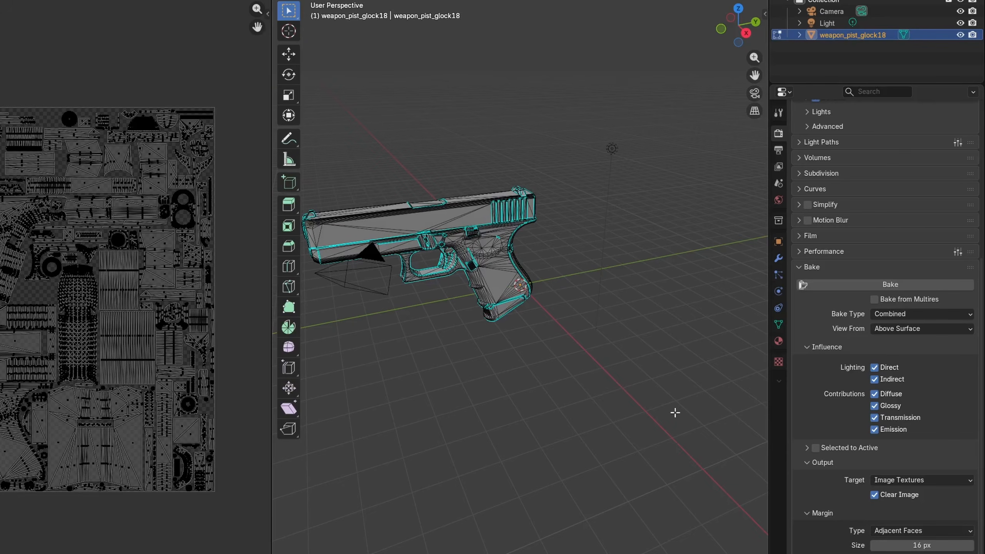
pyautogui.click(939, 315)
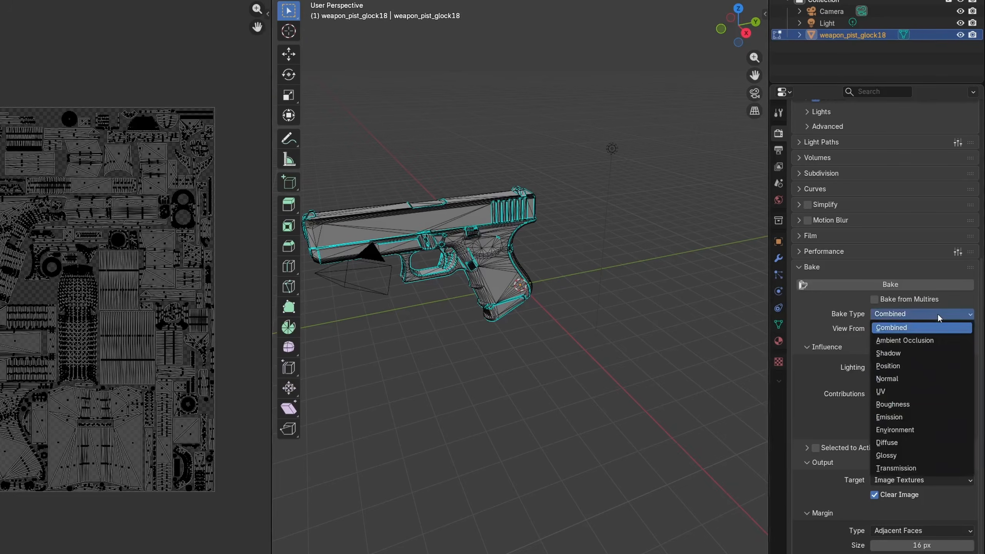
pyautogui.click(901, 442)
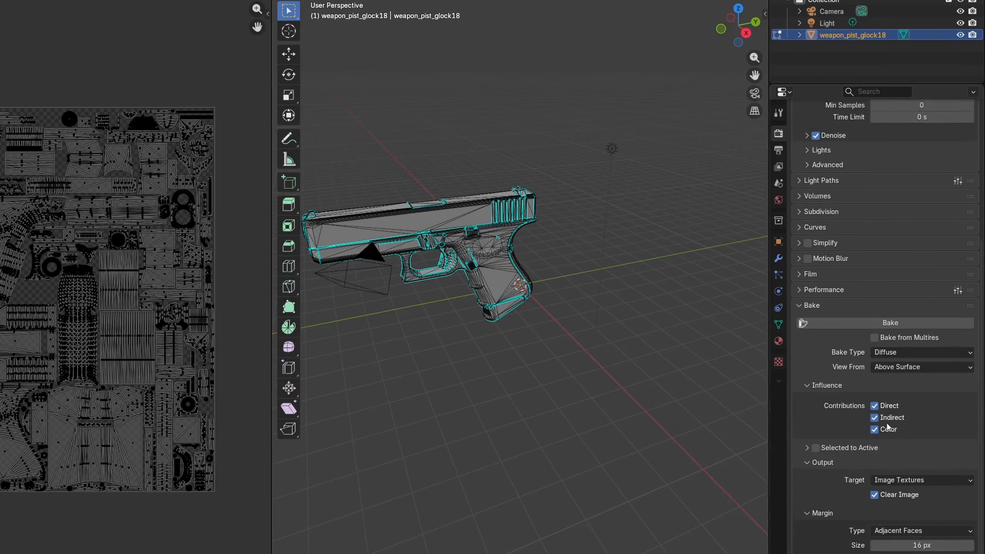
pyautogui.click(875, 406)
pyautogui.click(875, 417)
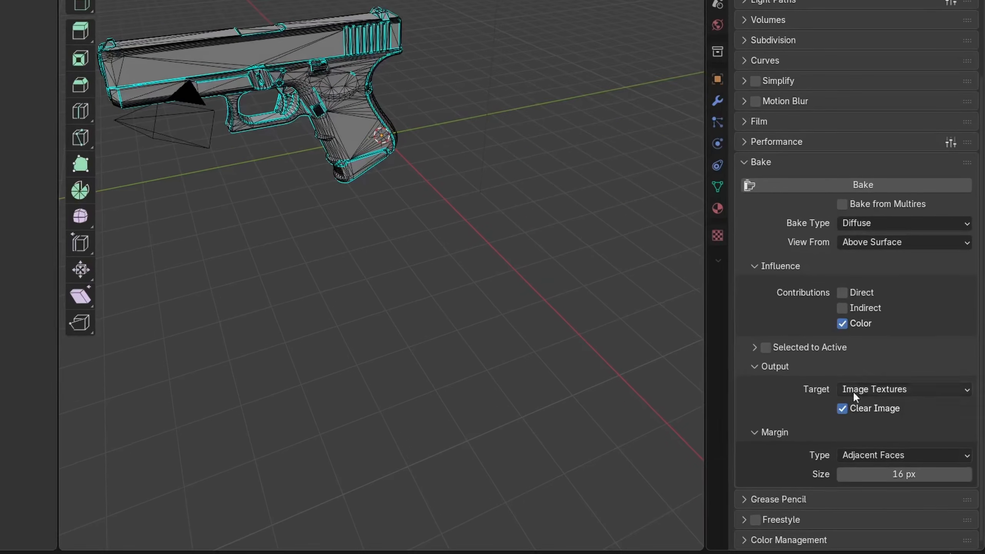
# Set the bake margin size to 5 px and bake the diffuse color into the Bake Result image
pyautogui.click(884, 473)
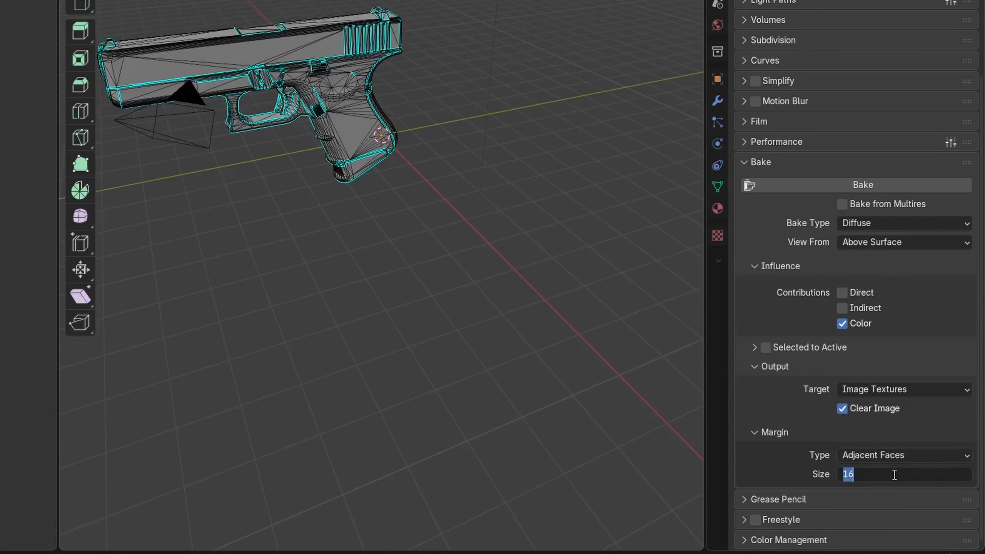
pyautogui.write('5')
pyautogui.press('Return')
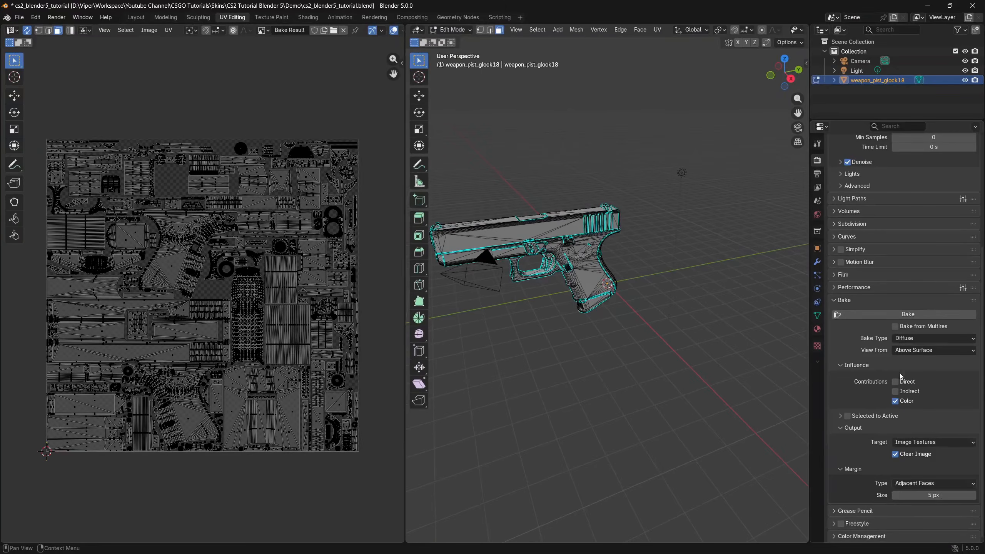
pyautogui.click(889, 315)
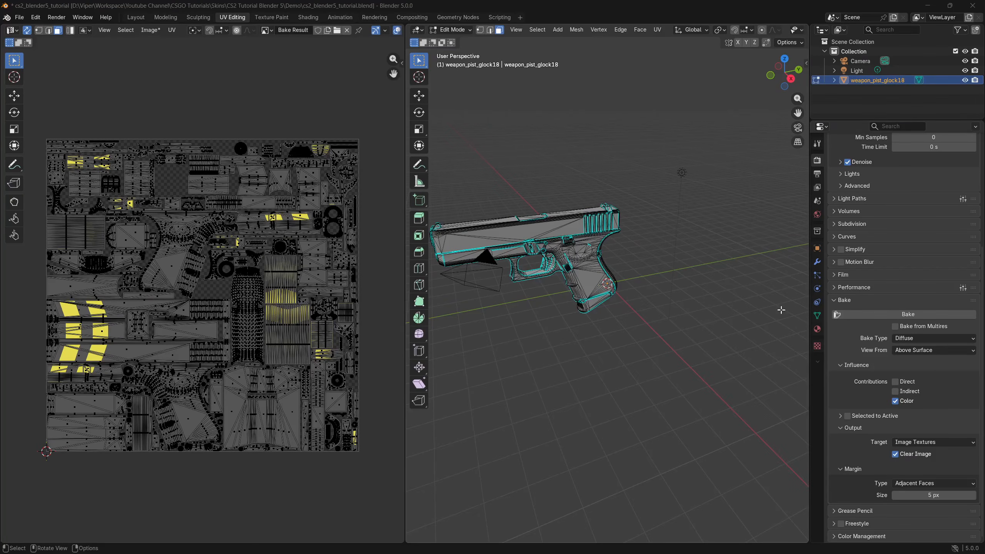
# Save the baked diffuse image to the Demo folder as a Targa (.tga) file named glock_amazing_skin
pyautogui.click(150, 30)
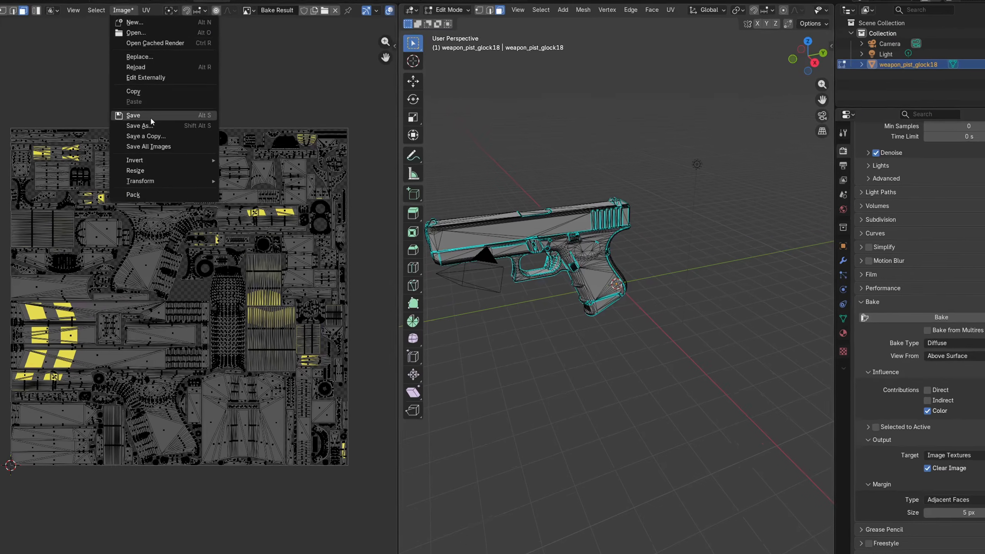
pyautogui.click(143, 125)
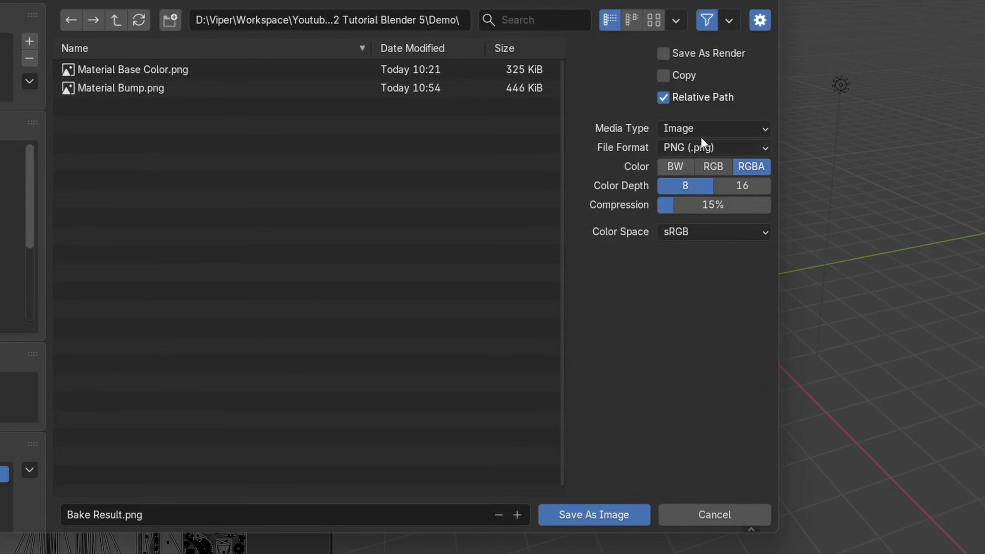
pyautogui.click(726, 145)
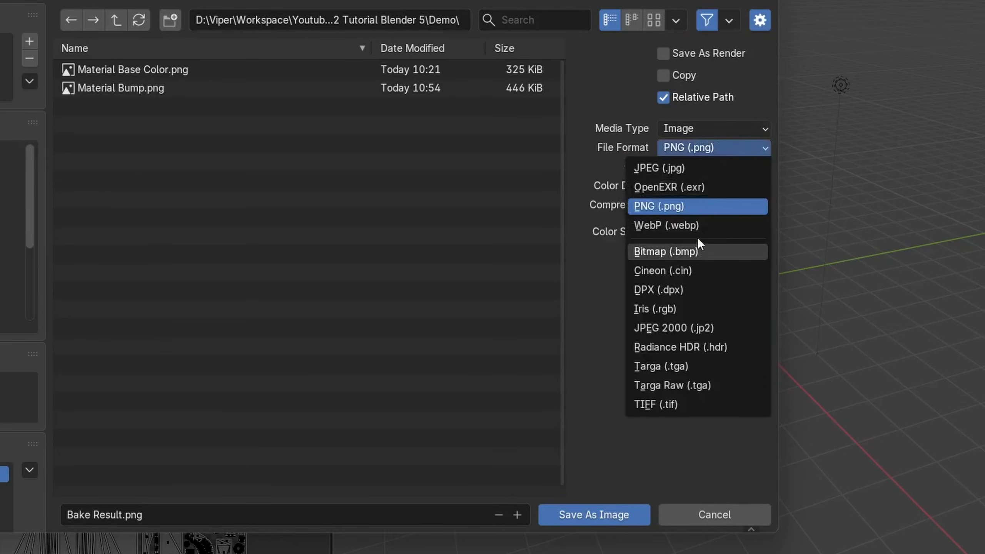
pyautogui.click(660, 366)
pyautogui.click(128, 515)
pyautogui.write('glock_amazing_skin')
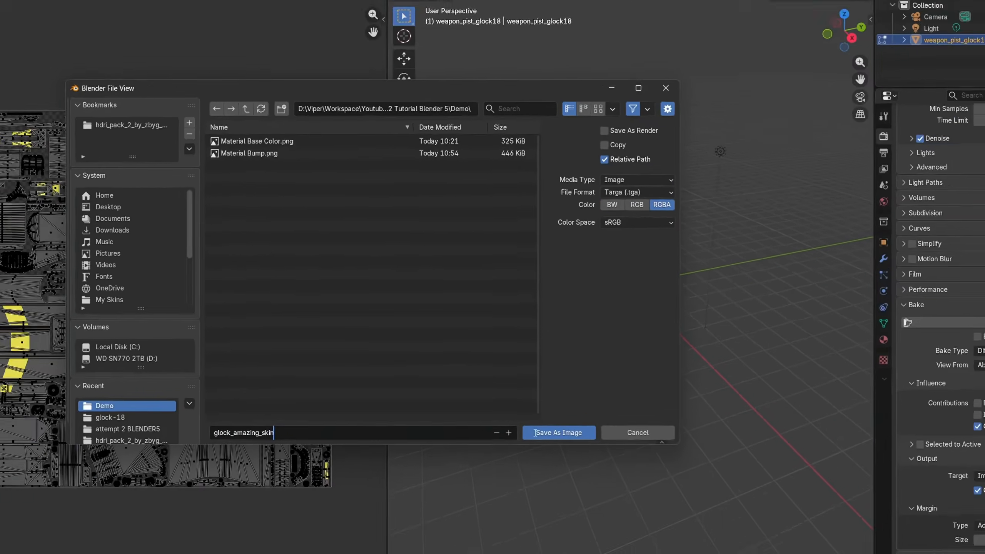
pyautogui.click(594, 515)
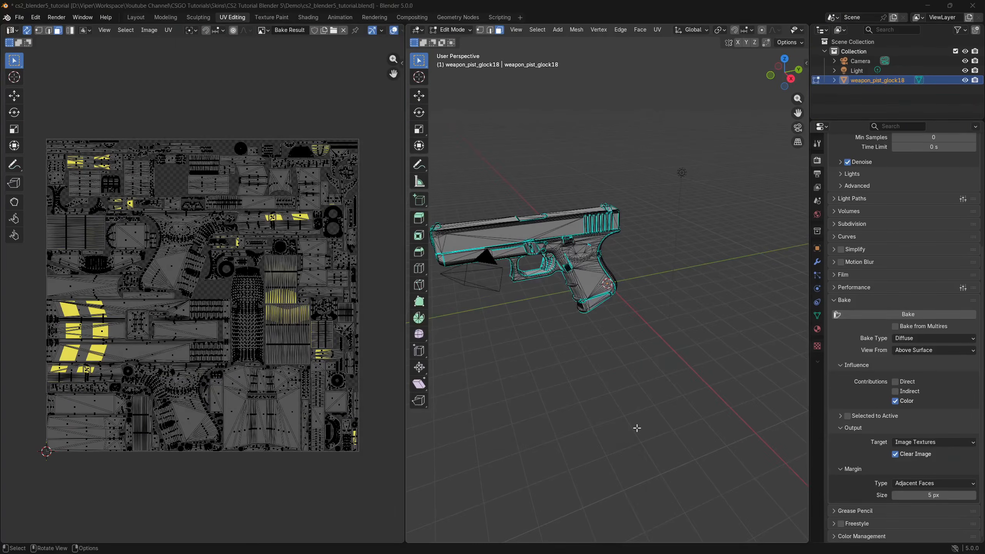
# Change the Bake Type to Normal and bake the normal map into the Bake Result image
pyautogui.click(940, 339)
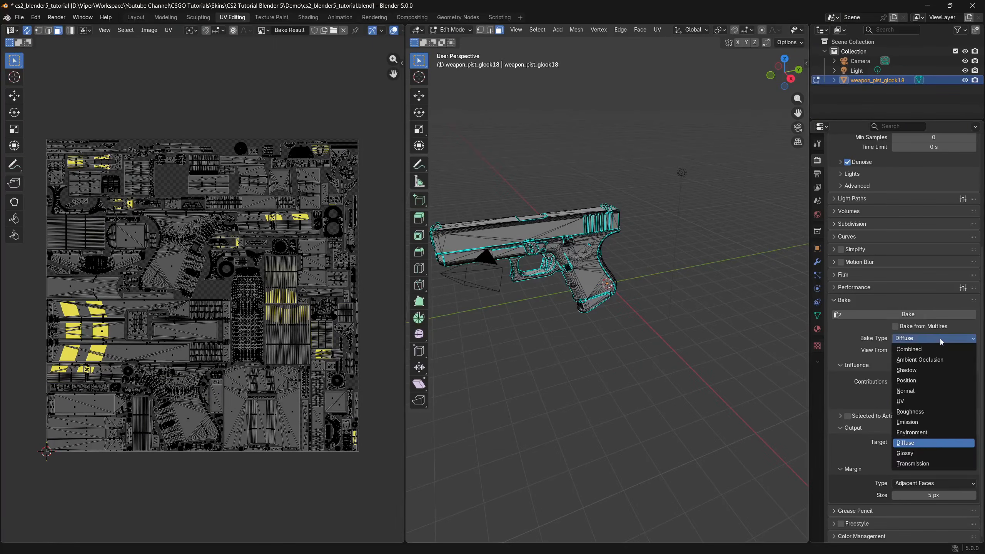
pyautogui.click(931, 391)
pyautogui.click(887, 329)
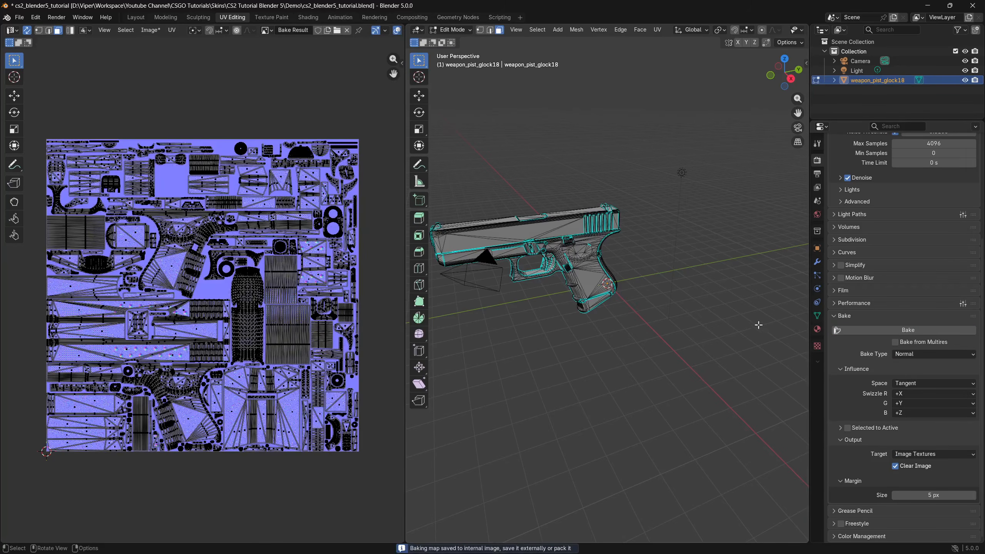
# Save the baked normal map as a new Targa image named glock_amazing_skin_normal.tga
pyautogui.click(150, 30)
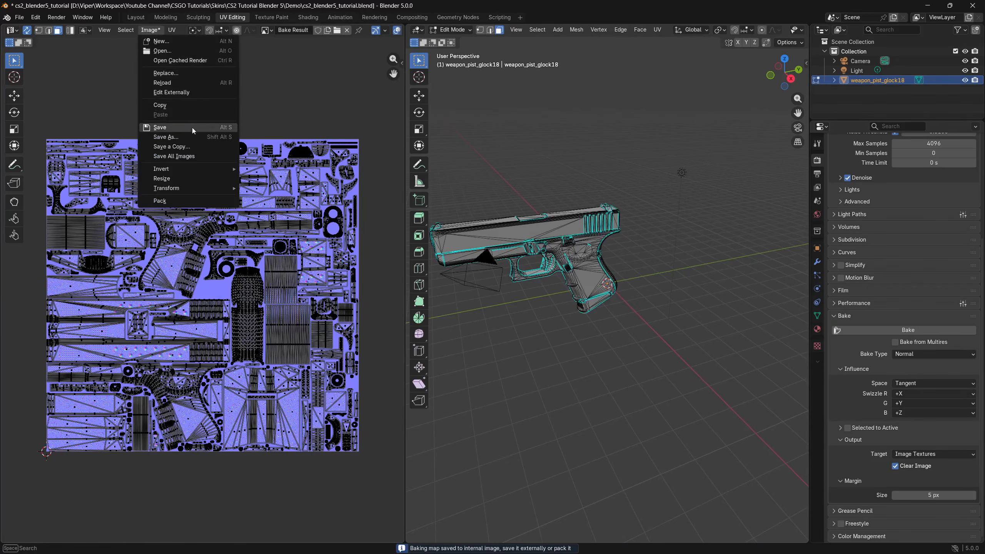
pyautogui.click(166, 136)
pyautogui.click(310, 405)
pyautogui.write('_normal.tga')
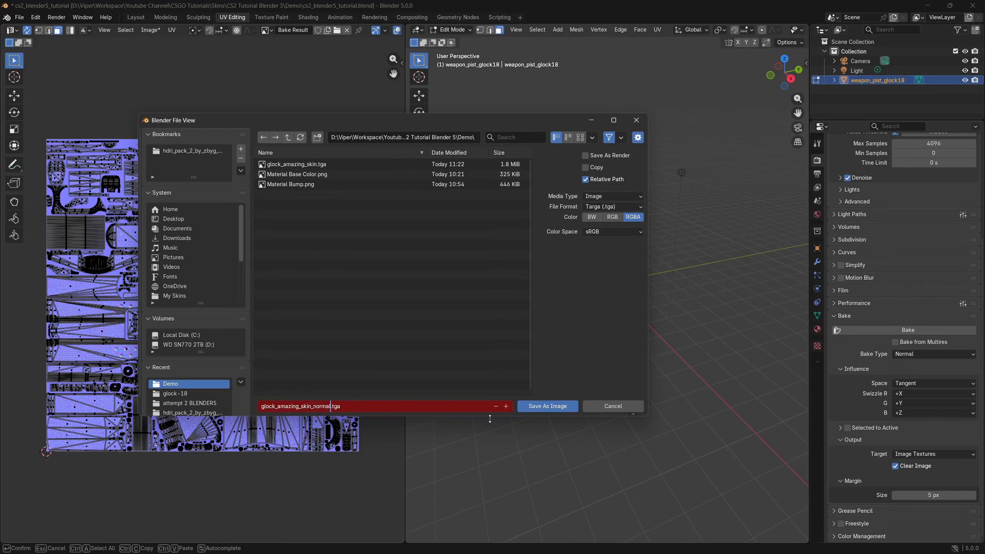
pyautogui.click(532, 407)
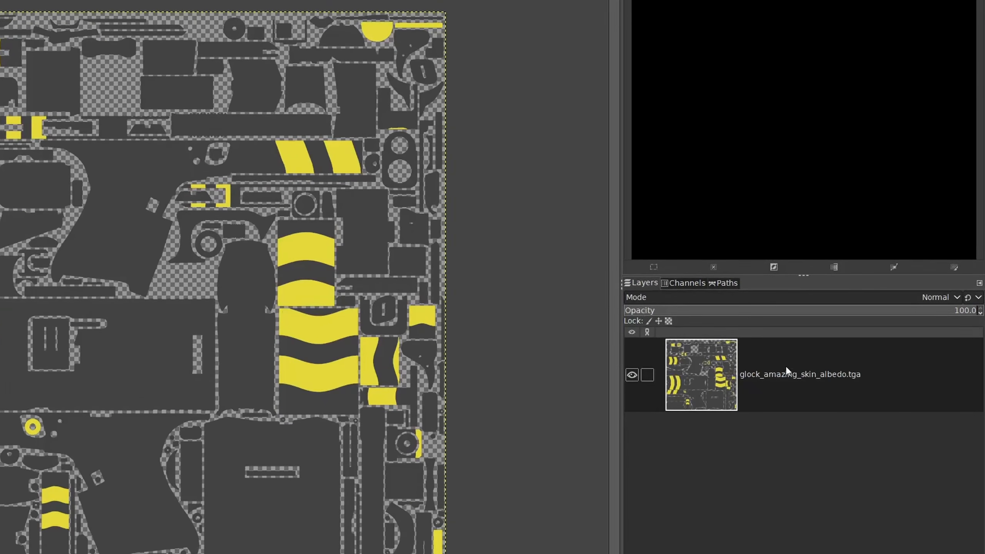
# In GIMP, add a White (full opacity) layer mask to the glock_amazing_skin_albedo.tga layer
pyautogui.rightClick(844, 339)
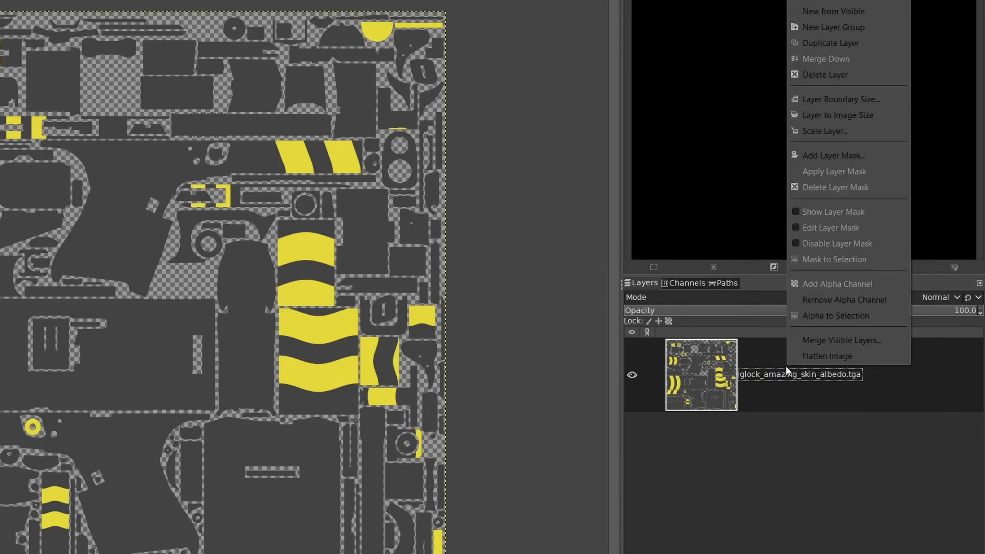
pyautogui.click(849, 158)
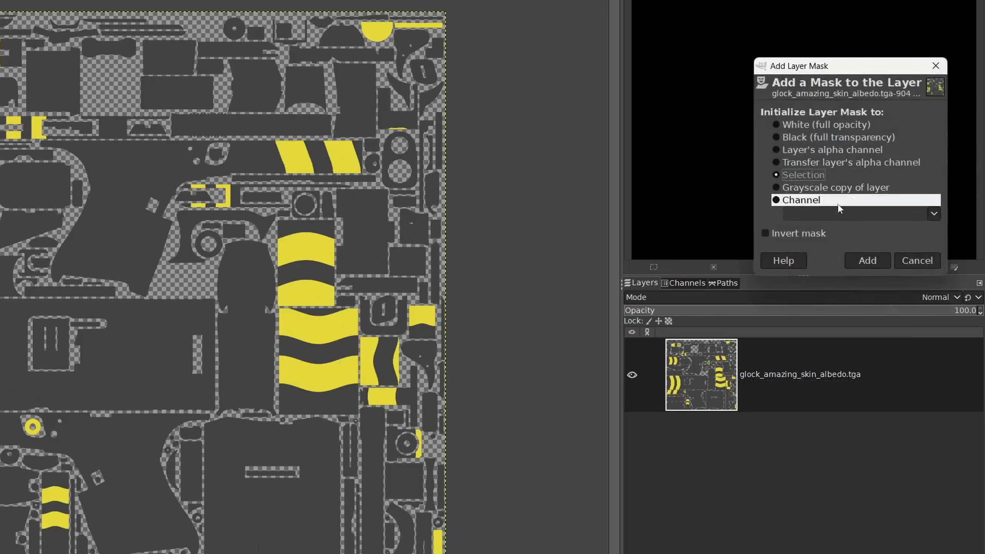
pyautogui.click(818, 124)
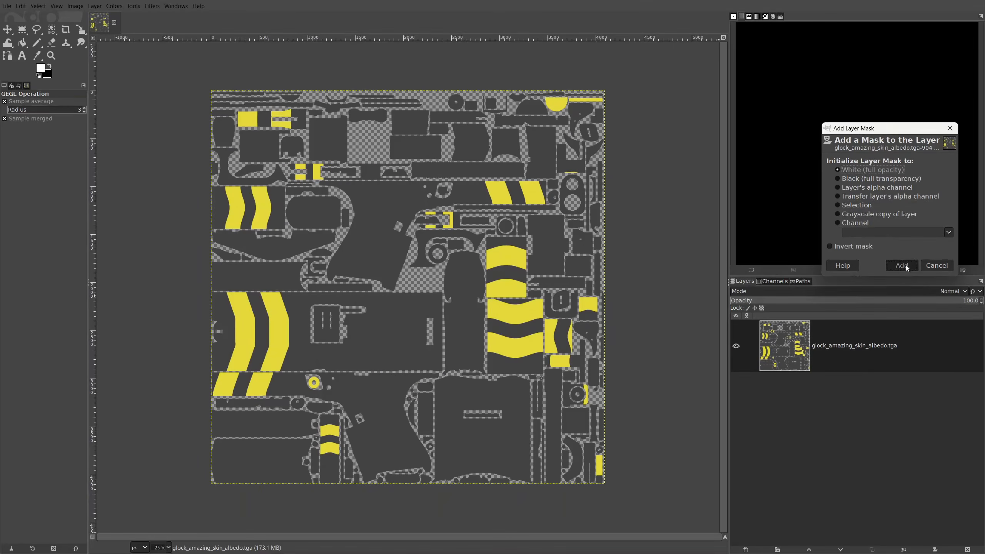
pyautogui.click(868, 260)
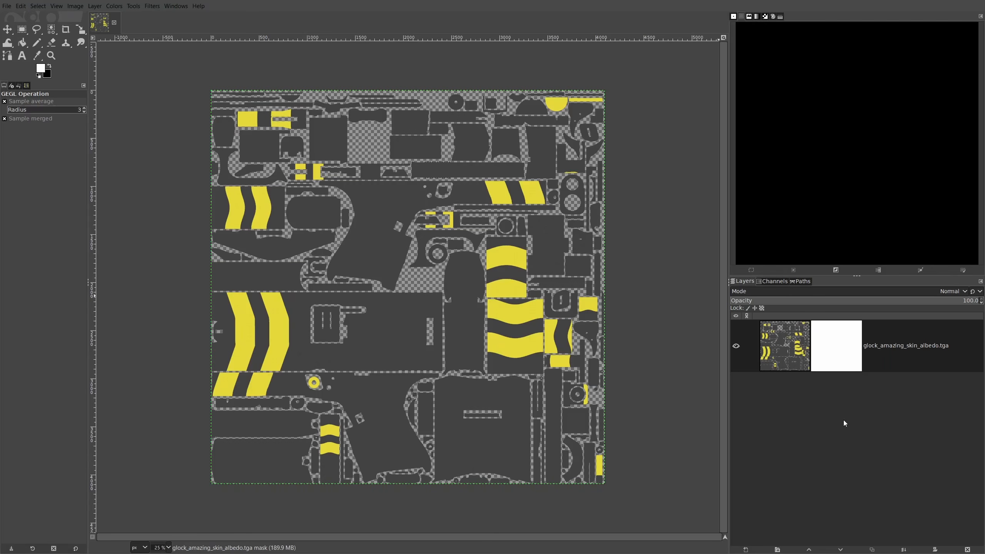
# Set the foreground color to dark gray 3f3f3f and bucket-fill the entire layer mask with it
pyautogui.click(41, 70)
pyautogui.moveTo(158, 187); pyautogui.dragTo(140, 207)
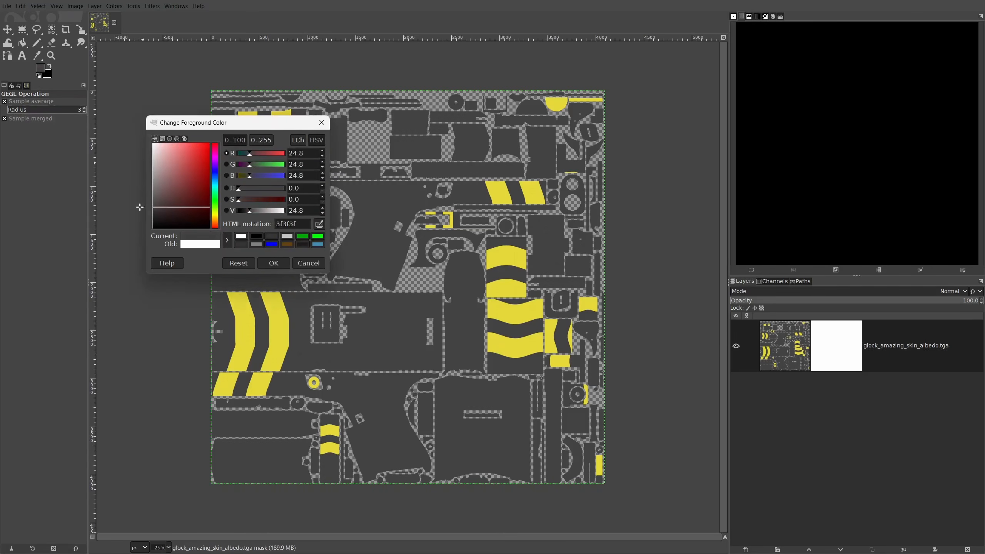
pyautogui.click(265, 263)
pyautogui.click(22, 42)
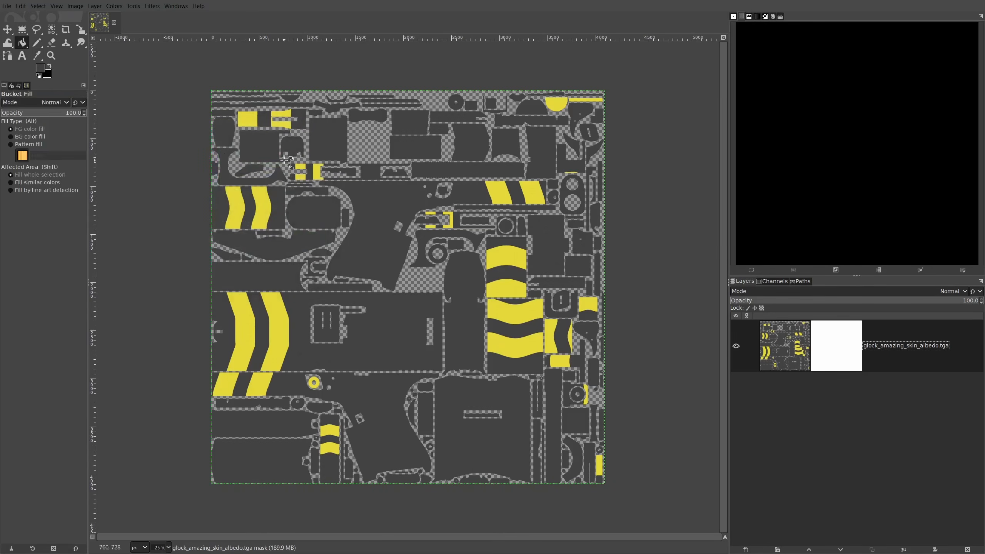
pyautogui.click(285, 159)
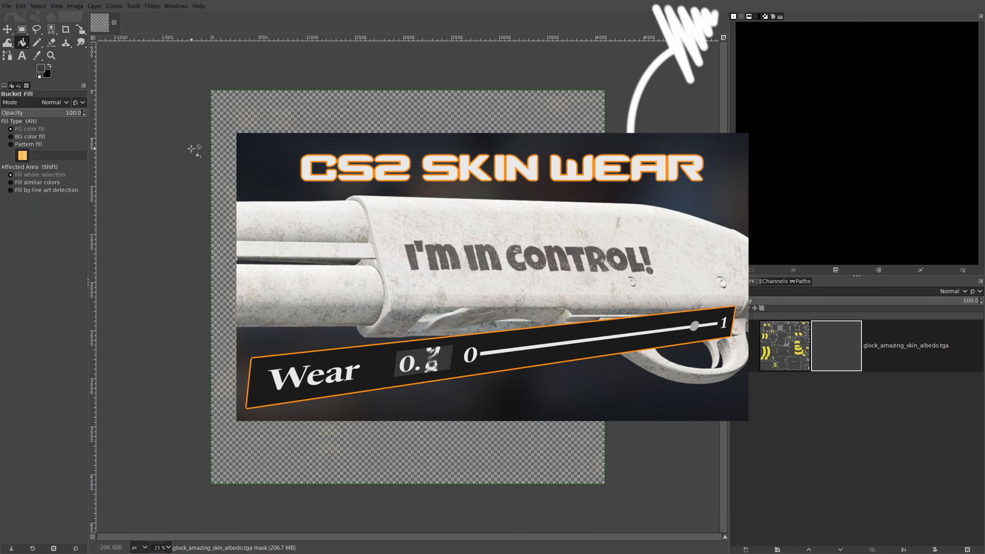
# Export the masked image as glock_amazing_skin_albedo.tga in the Demo folder, replacing the existing file
pyautogui.hotkey('ctrl', 'shift', 'e')
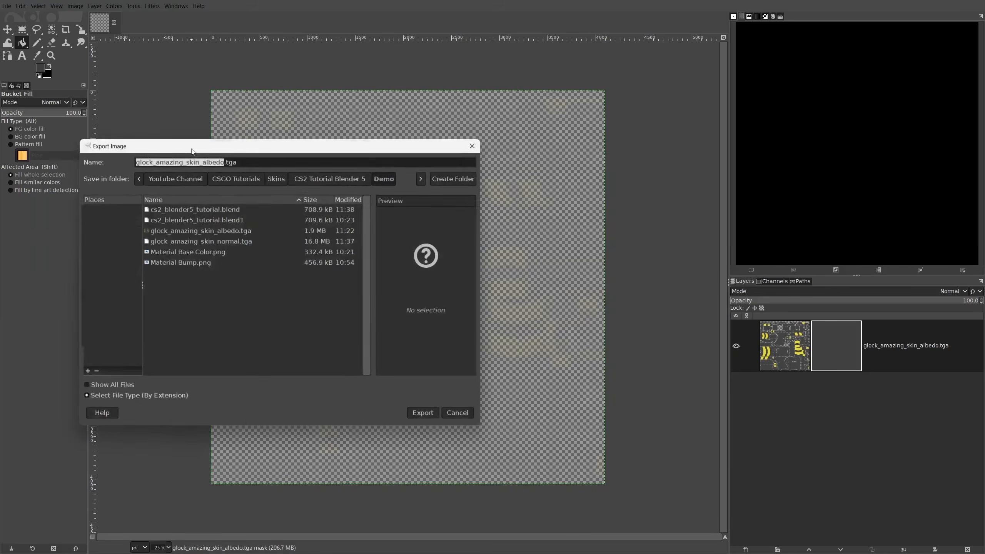
pyautogui.click(423, 415)
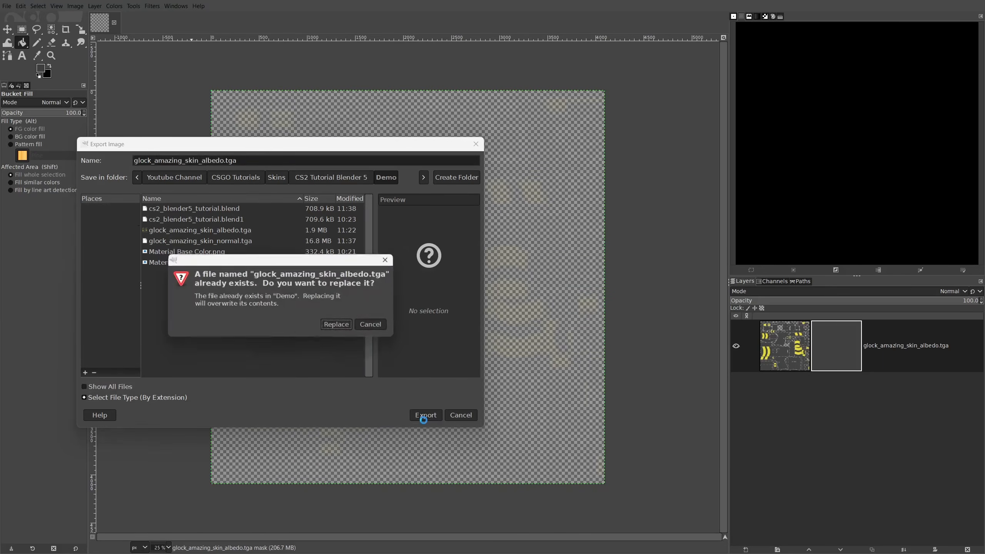
pyautogui.click(338, 325)
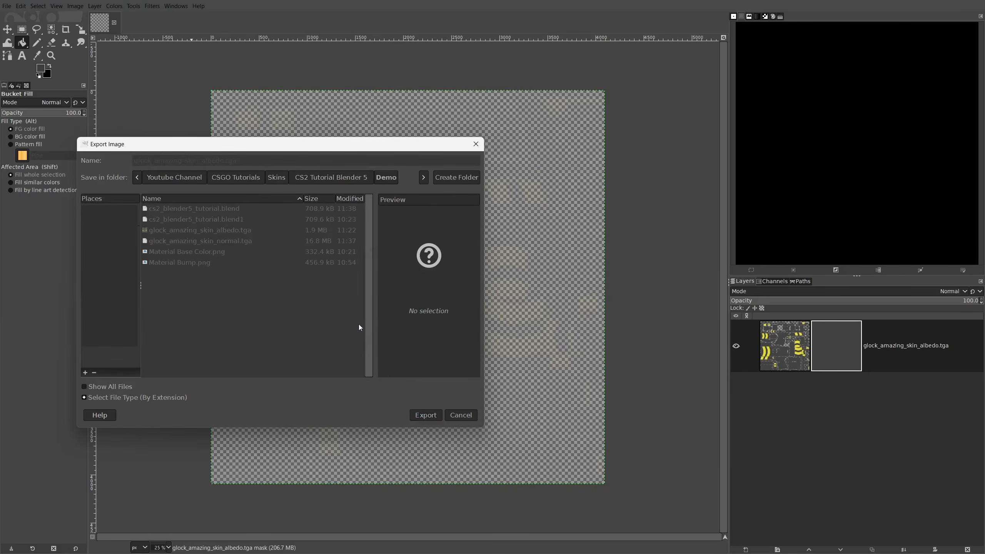
pyautogui.click(495, 311)
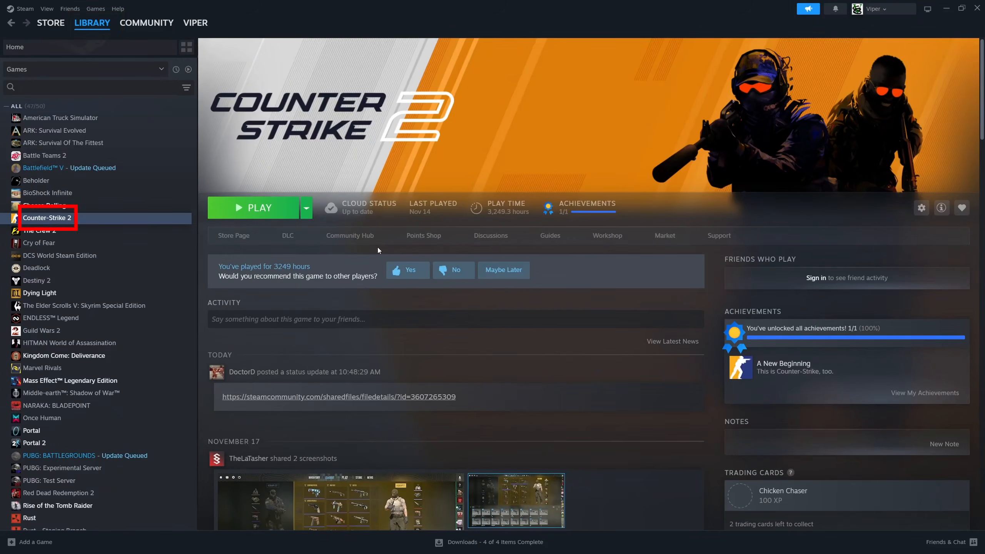
# In Steam, check the DLC list in Counter-Strike 2's properties for the Workshop Tools installation
pyautogui.click(921, 207)
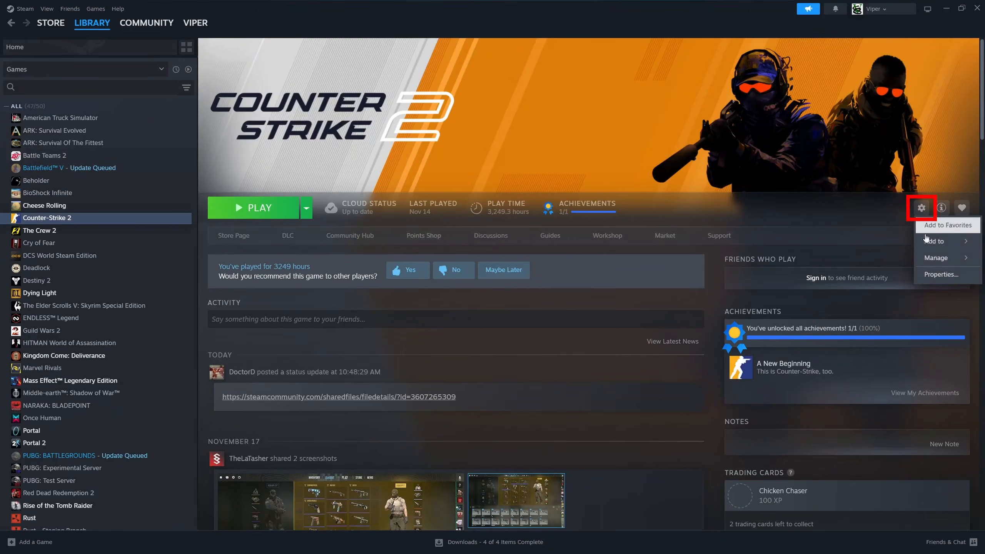
pyautogui.click(932, 274)
pyautogui.click(308, 277)
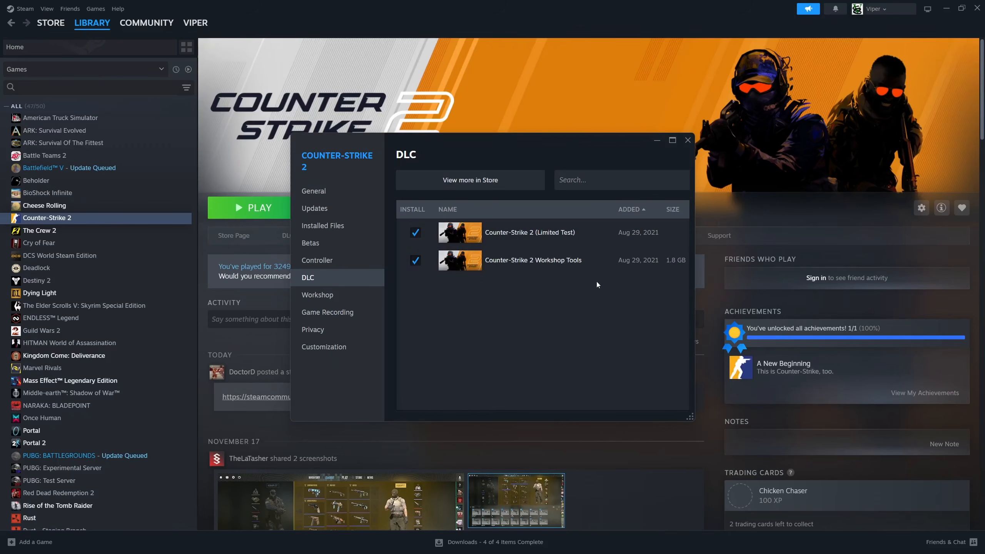
pyautogui.click(687, 140)
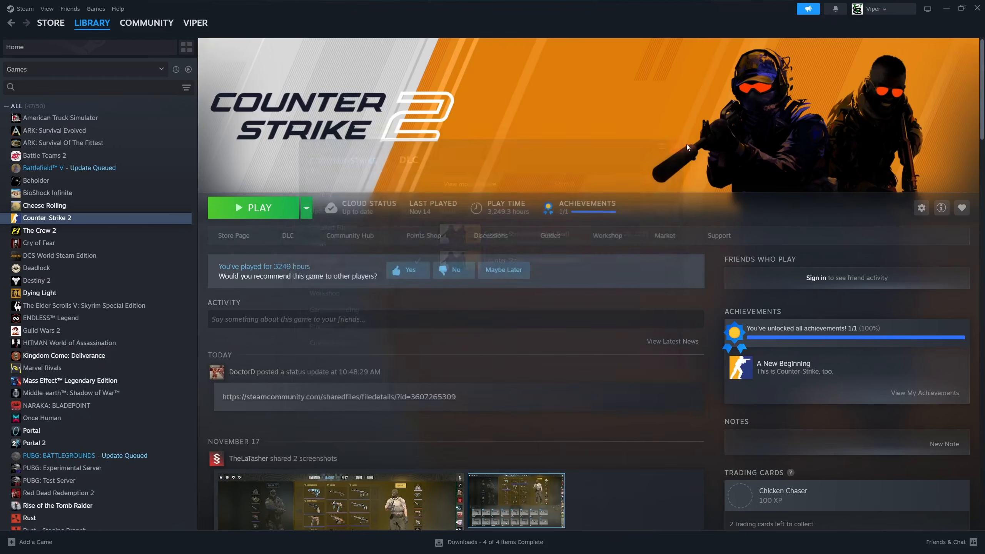
# Launch Counter-Strike 2 with the Workshop Tools option and start the Workshop Item Tools
pyautogui.click(264, 217)
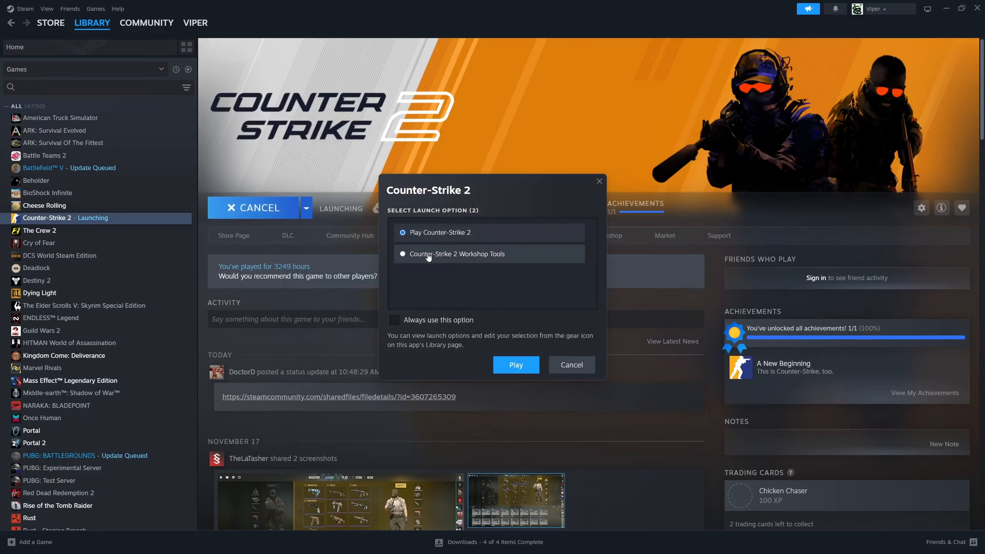
pyautogui.click(510, 364)
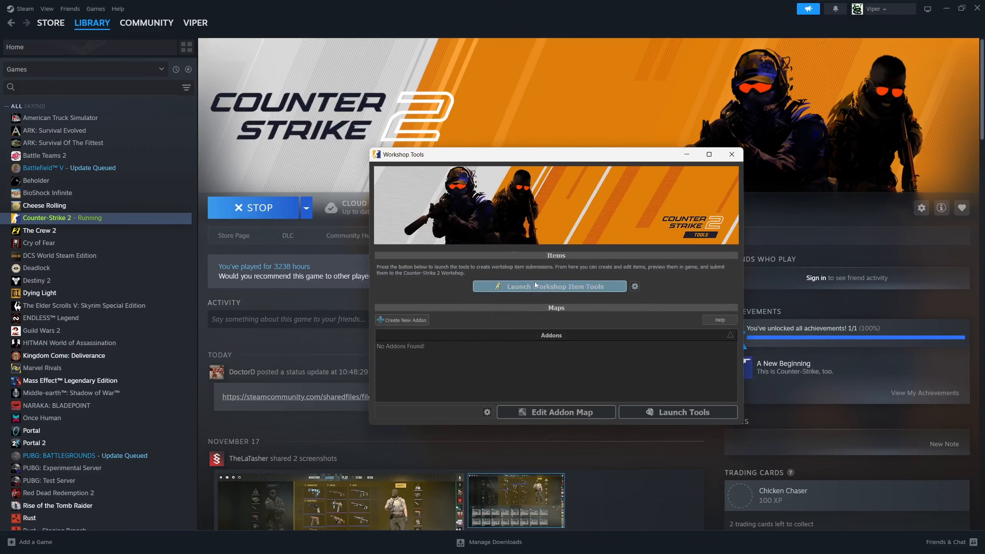
pyautogui.click(534, 283)
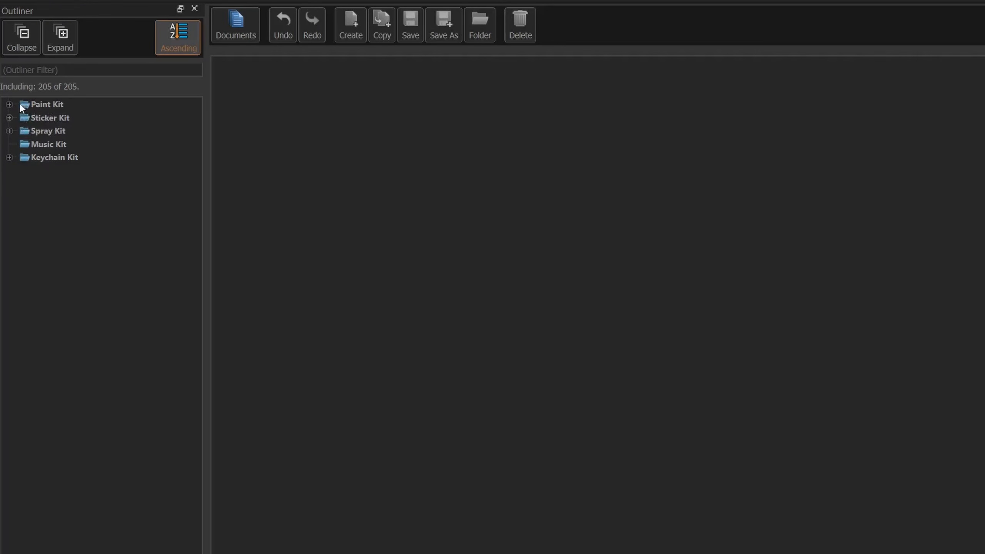
# Create a Custom Paint Job paint kit named glock_amazing_skin and enable its custom normal map
pyautogui.click(9, 104)
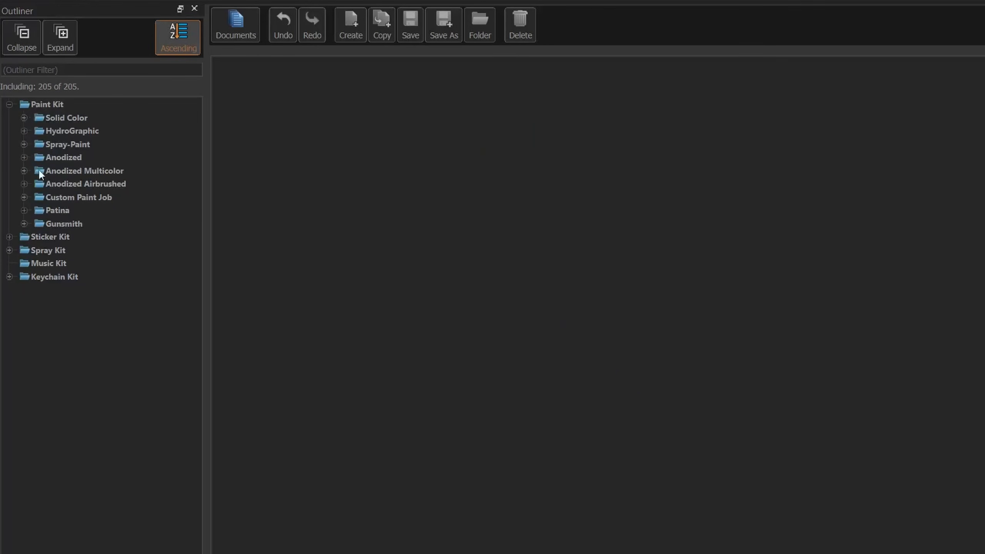
pyautogui.click(68, 197)
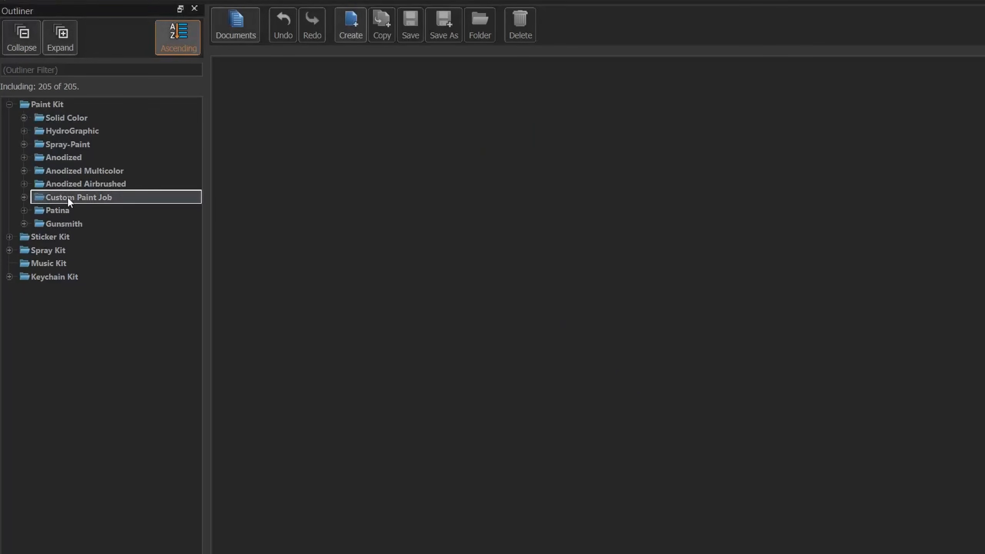
pyautogui.click(349, 28)
pyautogui.write('glock_ama')
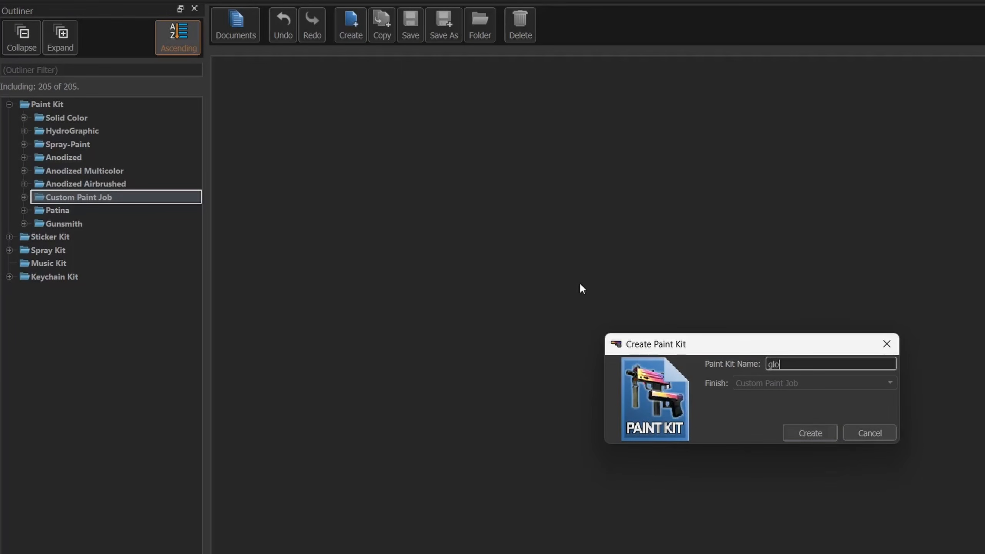
pyautogui.write('zing_skin')
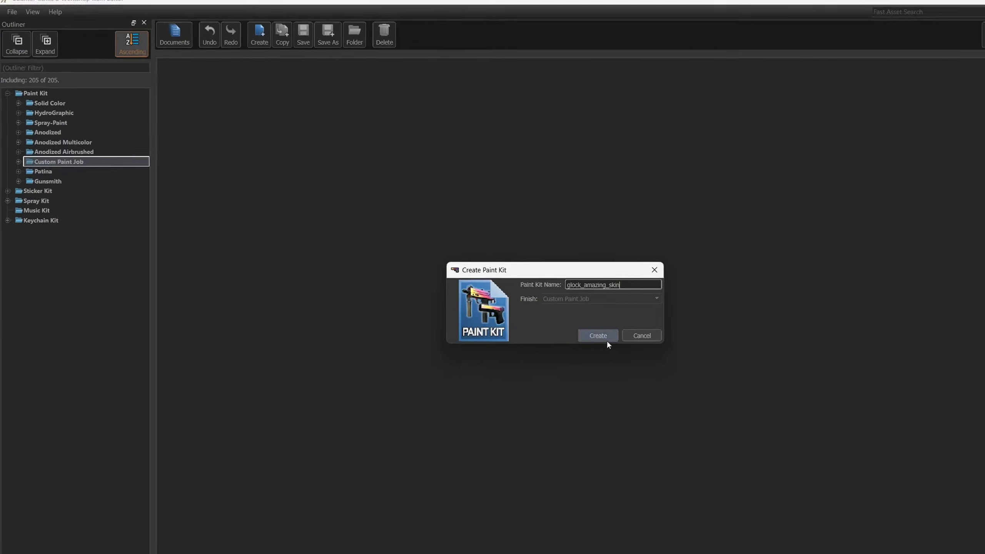
pyautogui.click(537, 310)
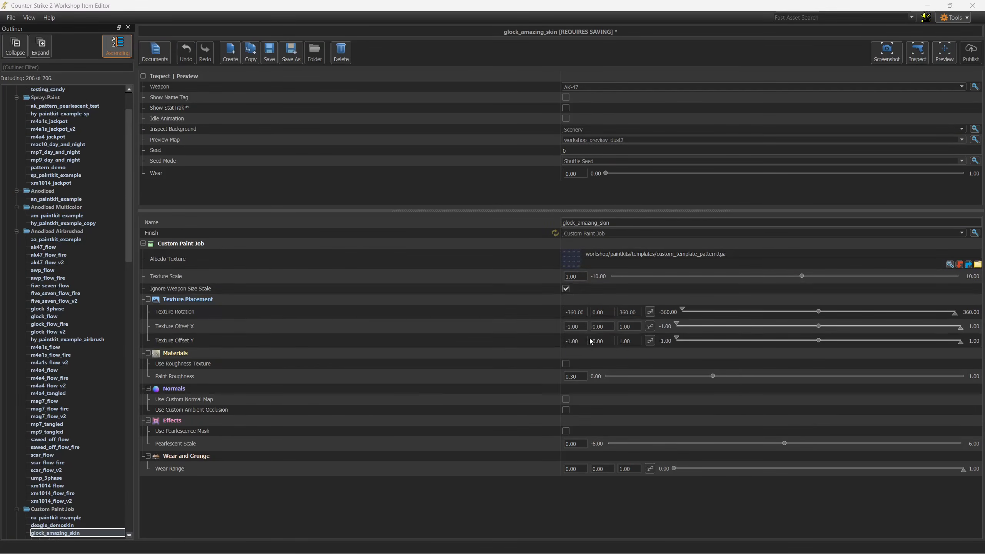
pyautogui.click(565, 400)
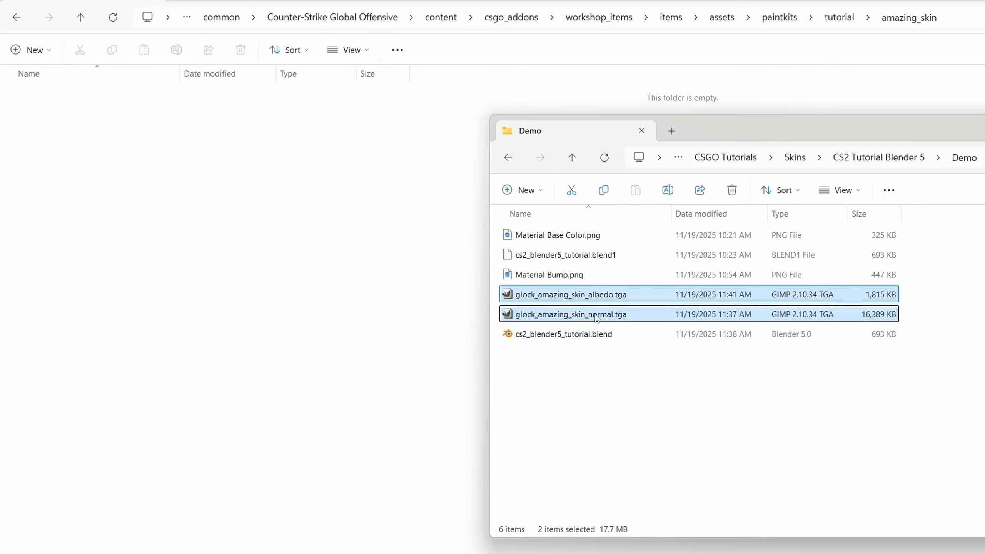
# Copy glock_amazing_skin_albedo.tga and glock_amazing_skin_normal.tga from the Demo folder into the paint kit's amazing_skin assets folder
pyautogui.moveTo(597, 315); pyautogui.dragTo(432, 327)
pyautogui.moveTo(432, 327); pyautogui.dragTo(335, 327, button='right')
pyautogui.click(348, 334)
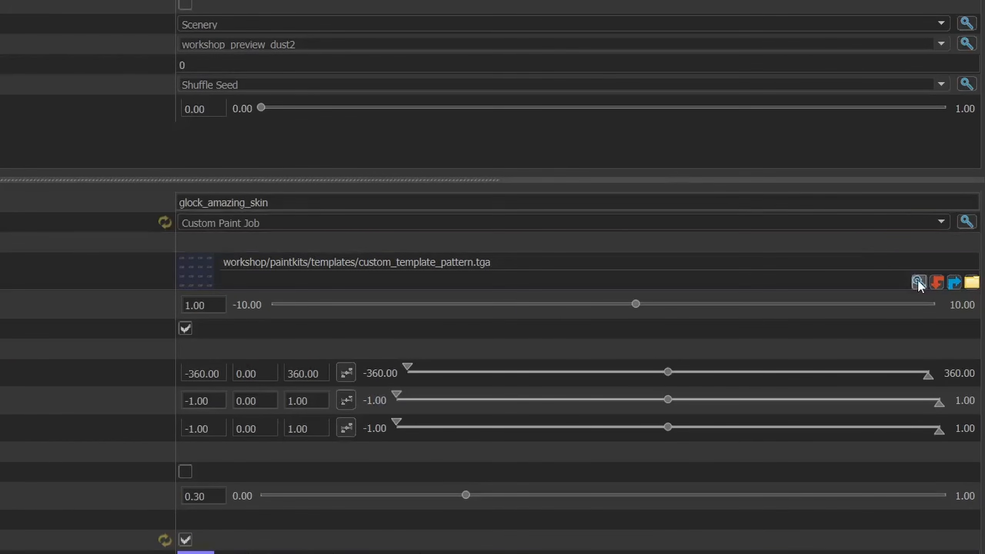
# Assign glock_amazing_skin_albedo.tga as the paint kit's albedo texture and glock_amazing_skin_normal.tga as its normal map texture
pyautogui.click(949, 264)
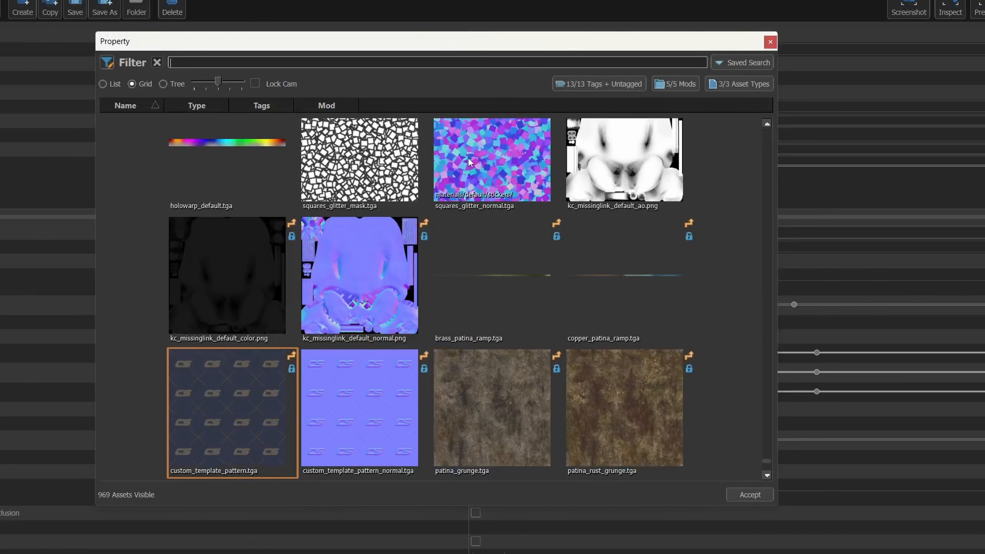
pyautogui.write('amazing')
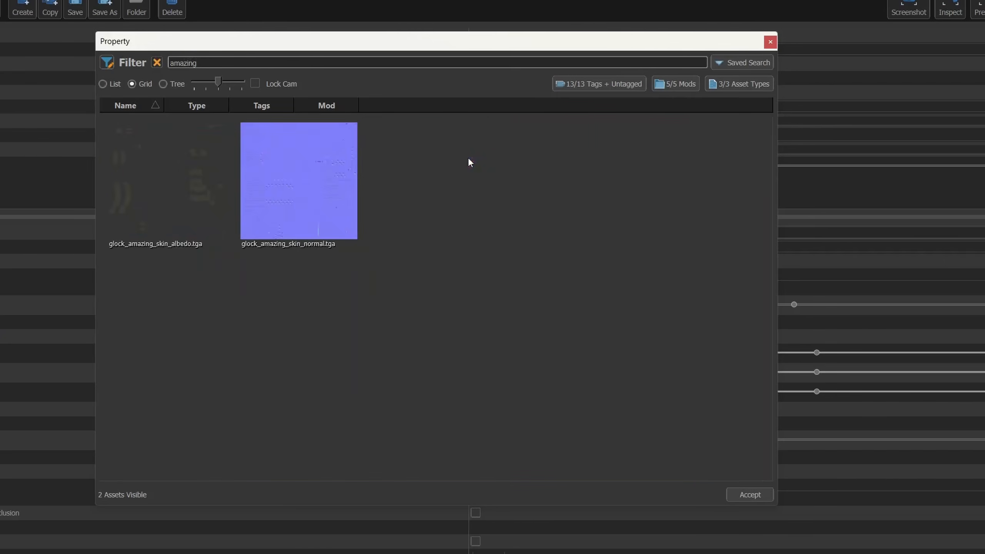
pyautogui.doubleClick(166, 163)
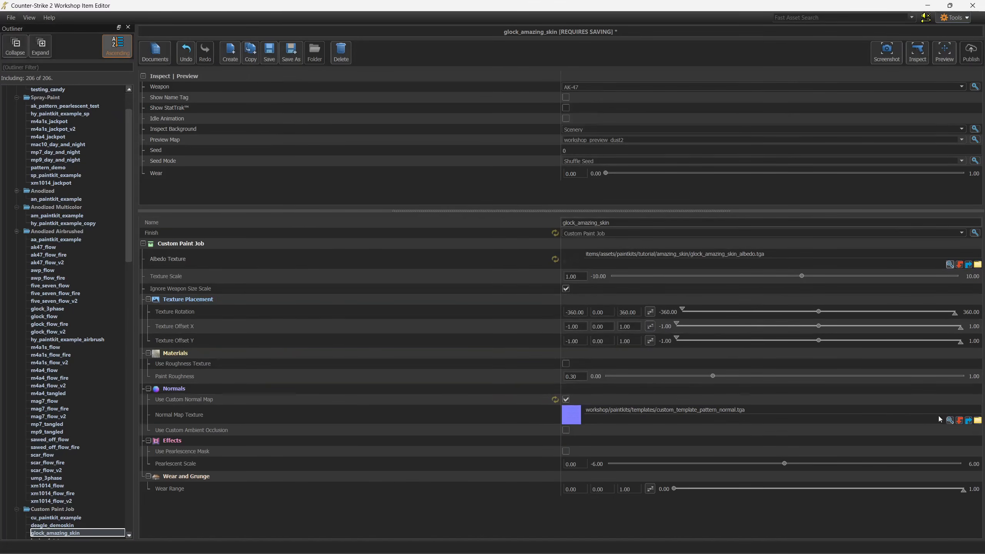
pyautogui.click(949, 419)
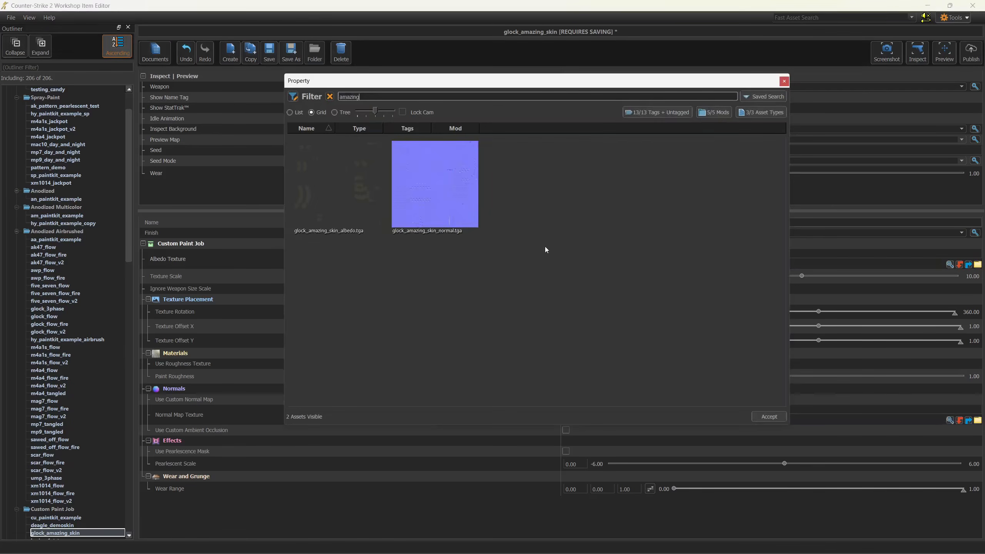
pyautogui.click(444, 195)
pyautogui.doubleClick(443, 194)
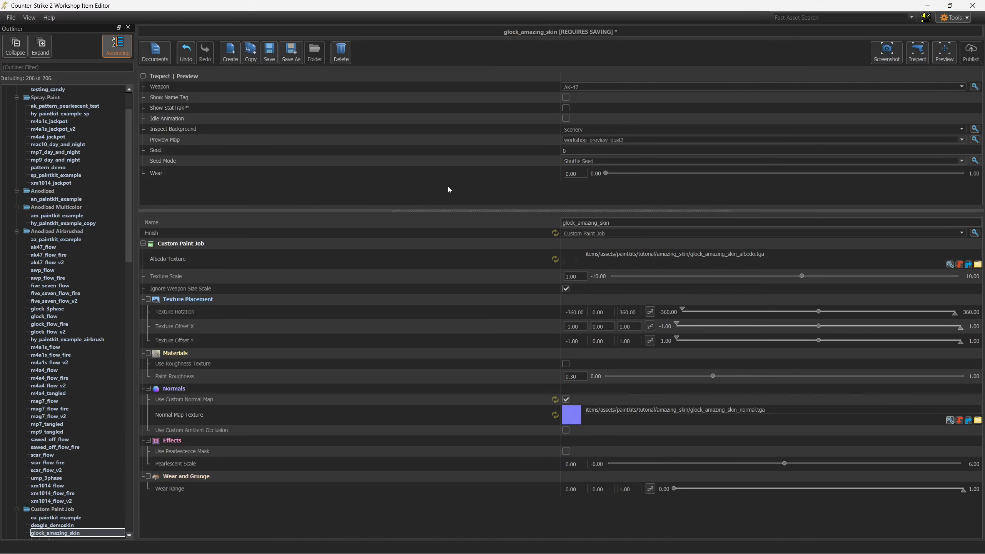
# Set the preview weapon to Glock-18 and switch texture rotation, offset X and offset Y from ranges to single values of 0.00
pyautogui.click(845, 87)
pyautogui.click(811, 101)
pyautogui.click(650, 312)
pyautogui.click(649, 326)
pyautogui.click(650, 341)
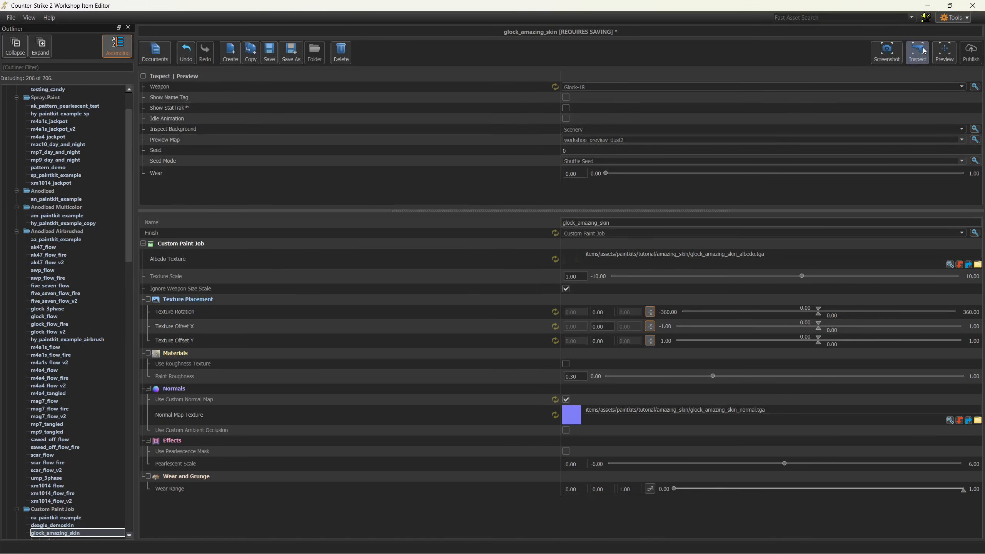
# Save the paint kit as glock_amazing_skin.econitem and inspect the skin on the Glock-18 in game from several sides
pyautogui.hotkey('ctrl', 'shift', 's')
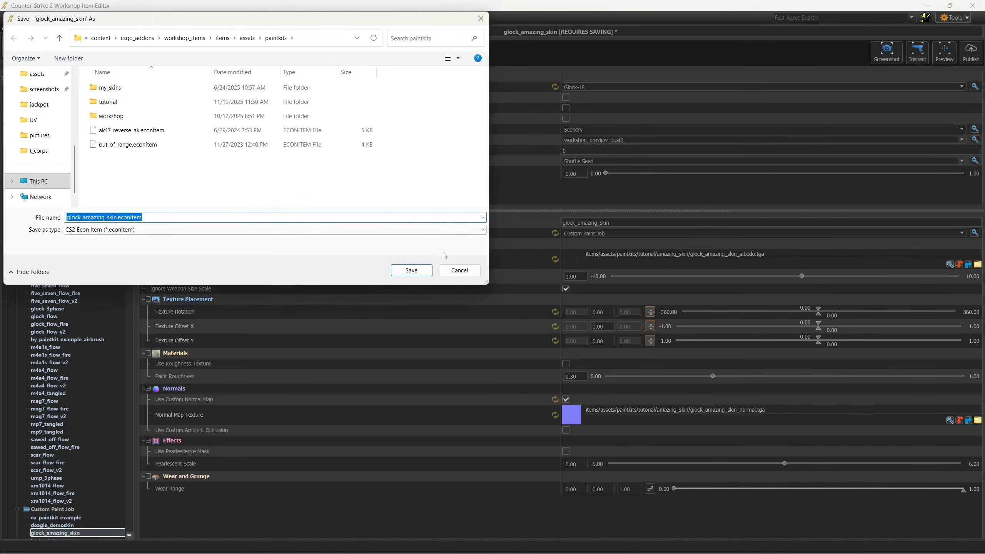
pyautogui.click(426, 271)
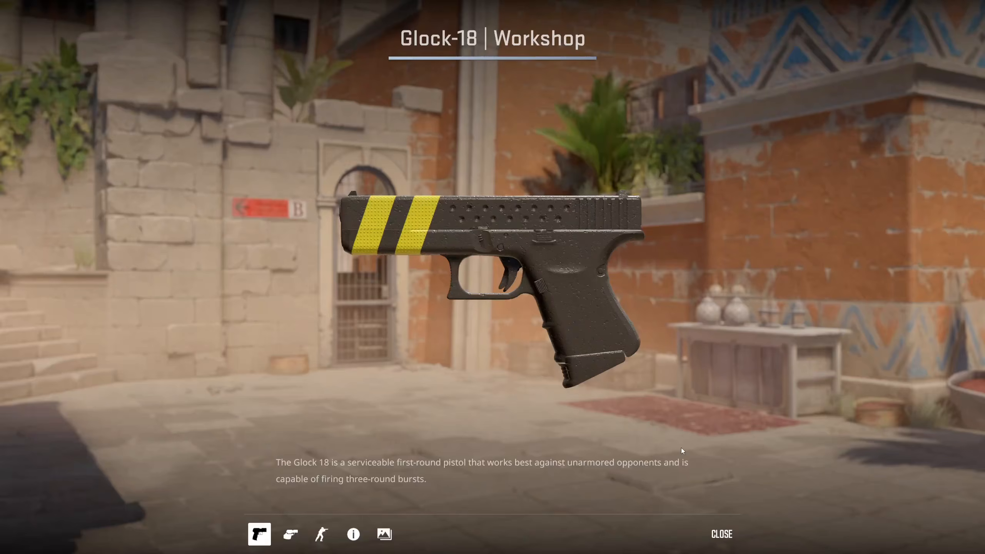
pyautogui.moveTo(557, 450); pyautogui.dragTo(261, 354)
pyautogui.moveTo(178, 344); pyautogui.dragTo(782, 347)
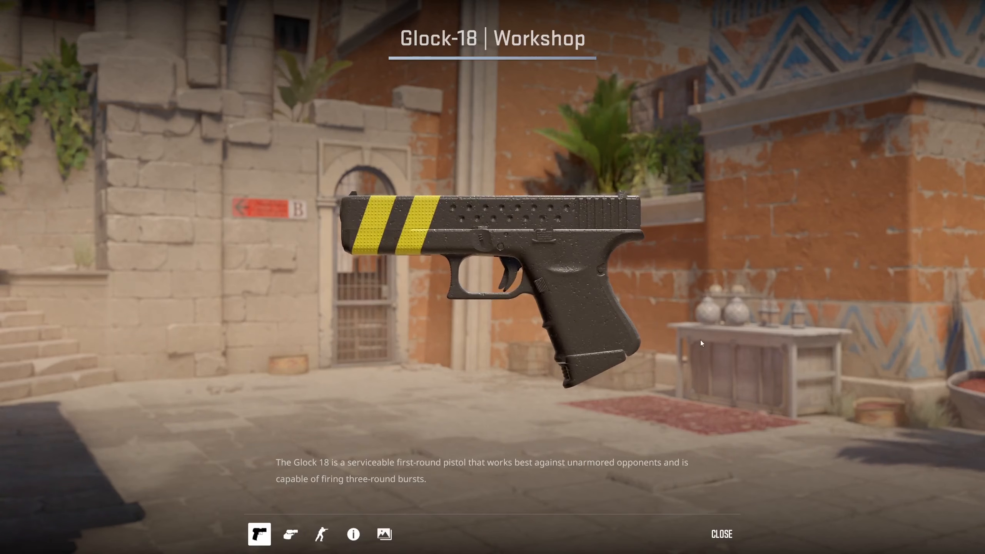
pyautogui.moveTo(700, 340)
pyautogui.mouseDown()
pyautogui.moveTo(775, 243)
pyautogui.moveTo(741, 288)
pyautogui.moveTo(610, 321)
pyautogui.moveTo(616, 352)
pyautogui.moveTo(702, 345)
pyautogui.mouseUp()
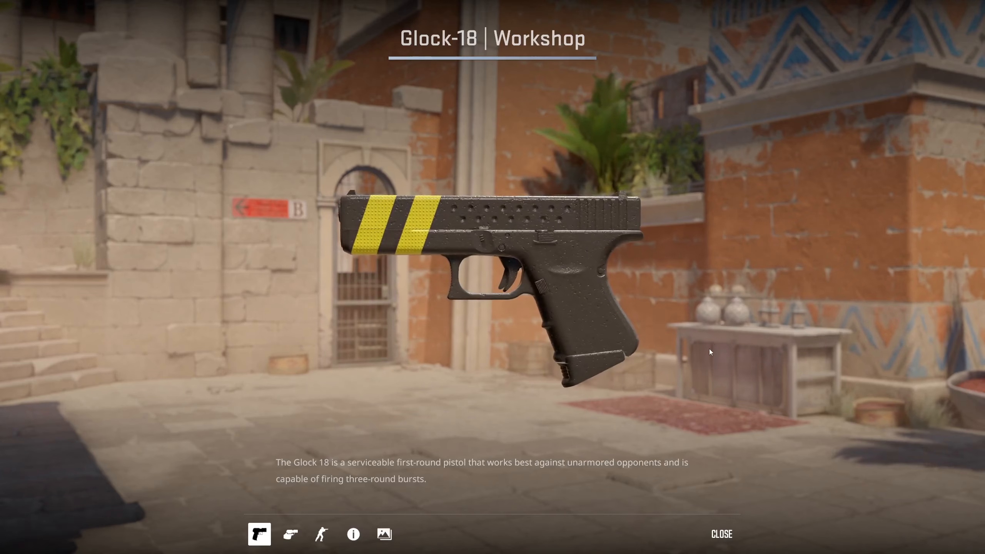